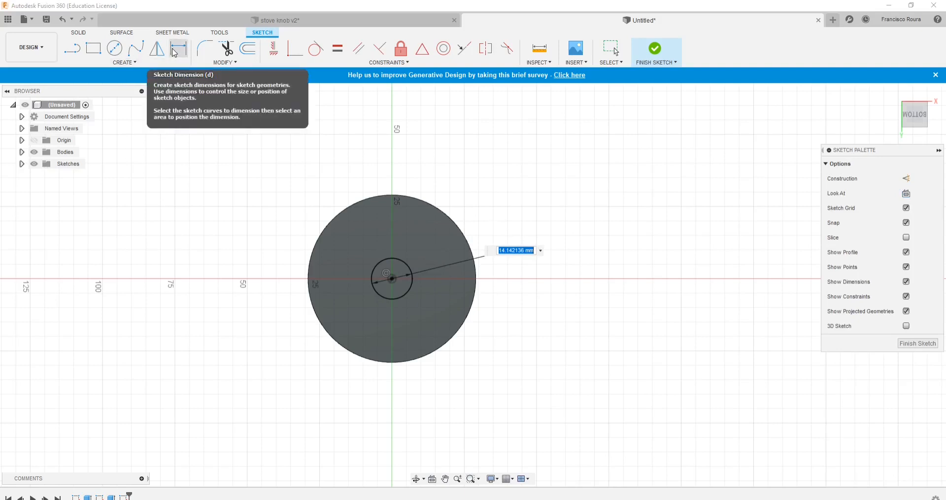
Step: Set the small centre circle's diameter to 6.35 mm
{"action": "type", "text": "6"}
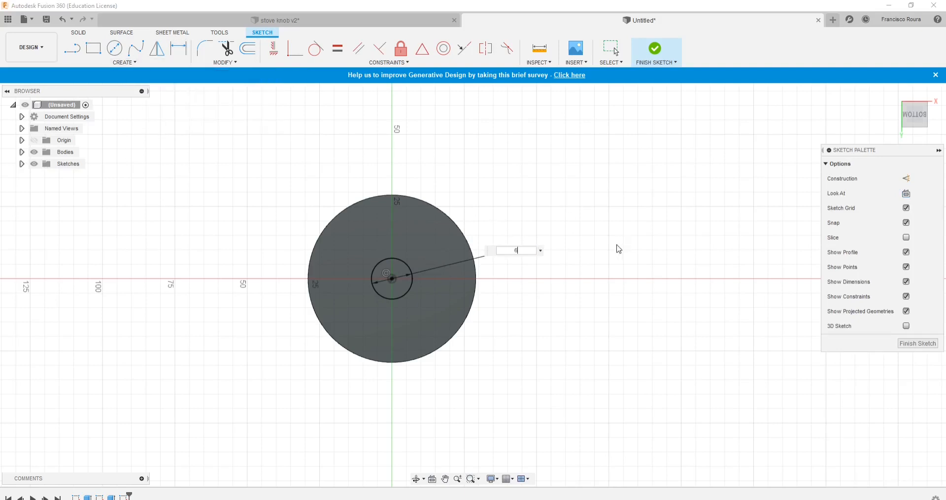
{"action": "type", "text": ".3"}
{"action": "key", "text": "Return"}
Step: Re-enter the small circle's diameter as 0.25 in and place its dimension label outside the disc
{"action": "key", "text": "d"}
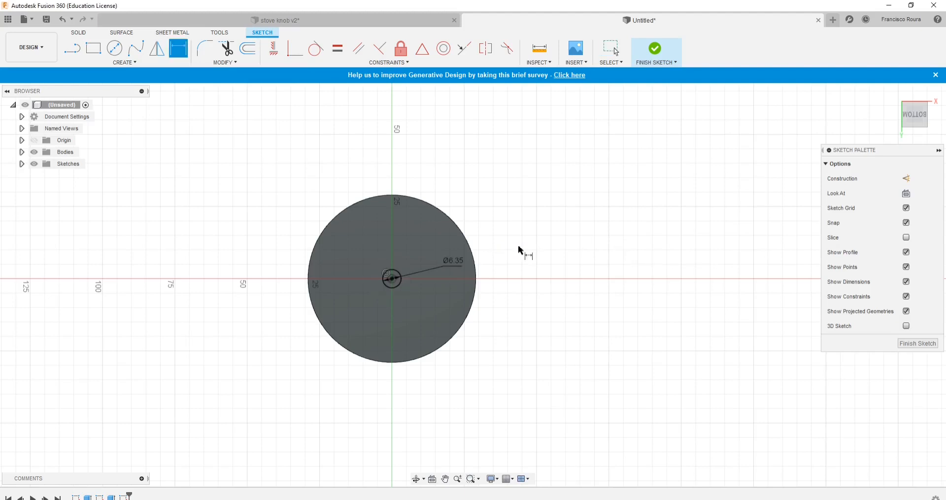
{"action": "double_click", "coordinate": [455, 264]}
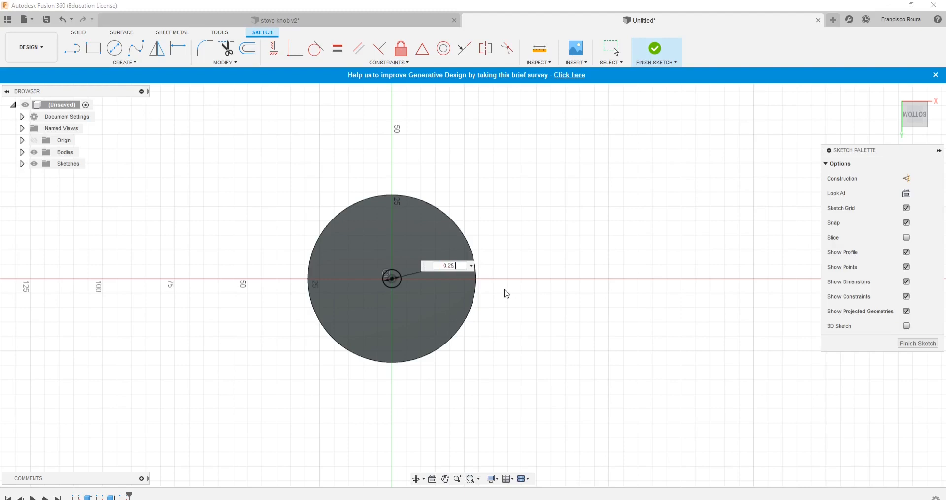
{"action": "key", "text": "Return"}
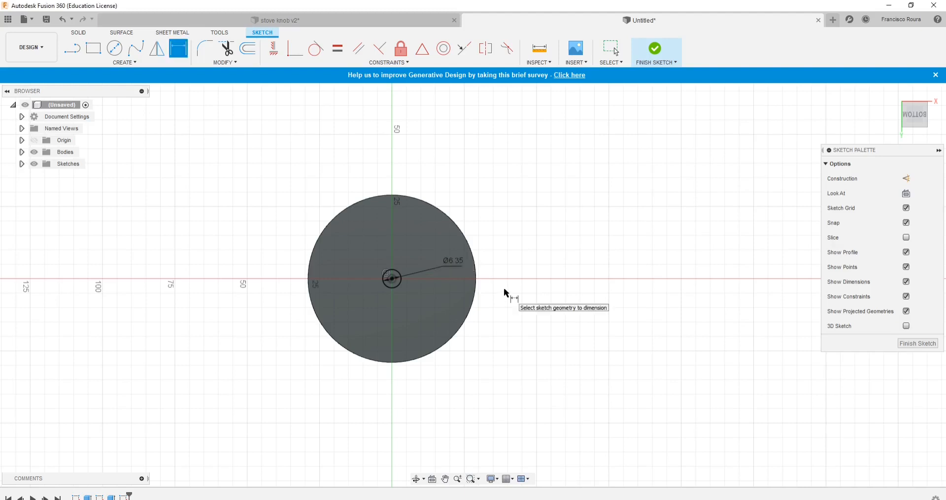
{"action": "double_click", "coordinate": [463, 263]}
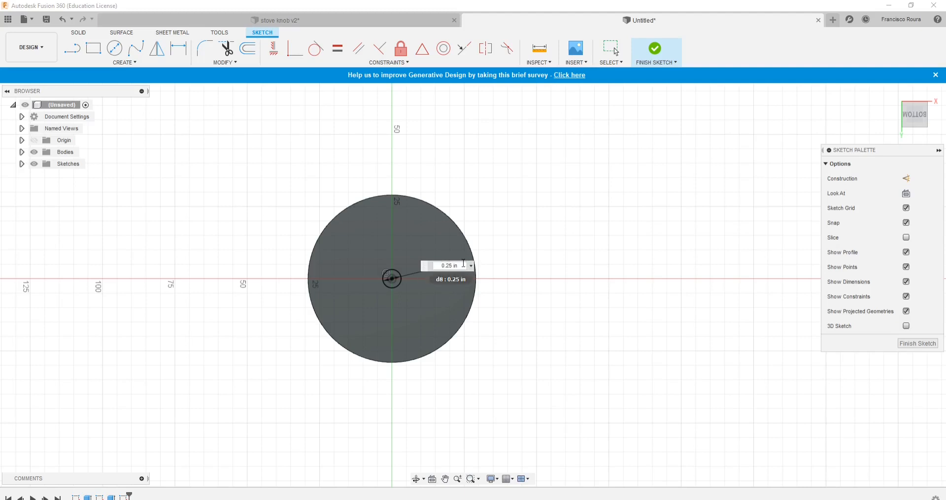
{"action": "left_click", "coordinate": [461, 264]}
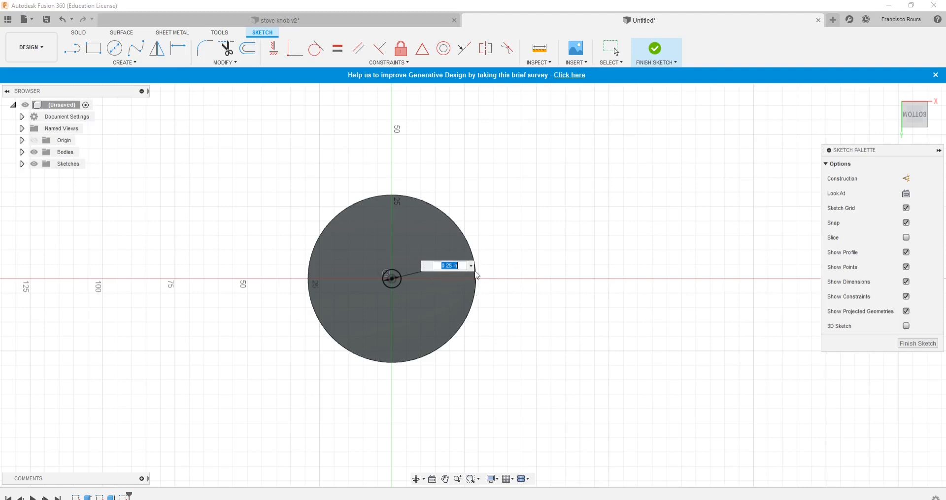
{"action": "key", "text": "Return"}
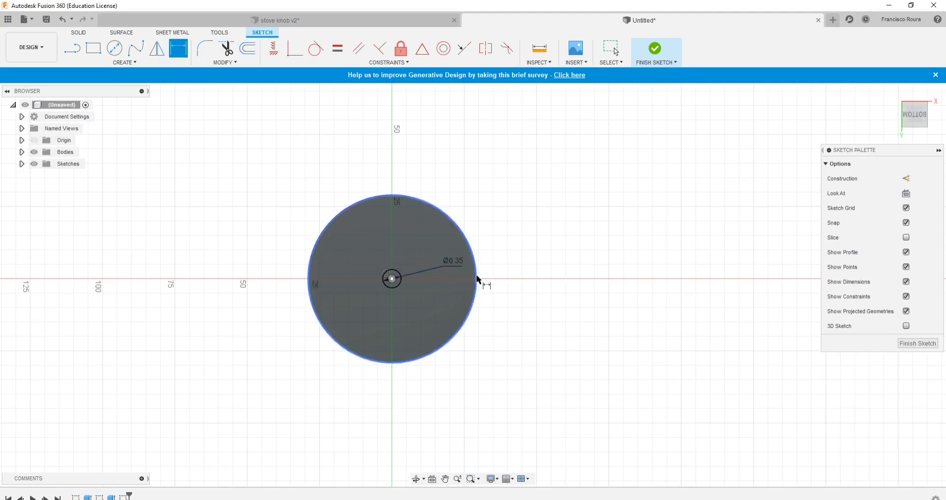
{"action": "left_click_drag", "start_coordinate": [464, 270], "coordinate": [574, 258]}
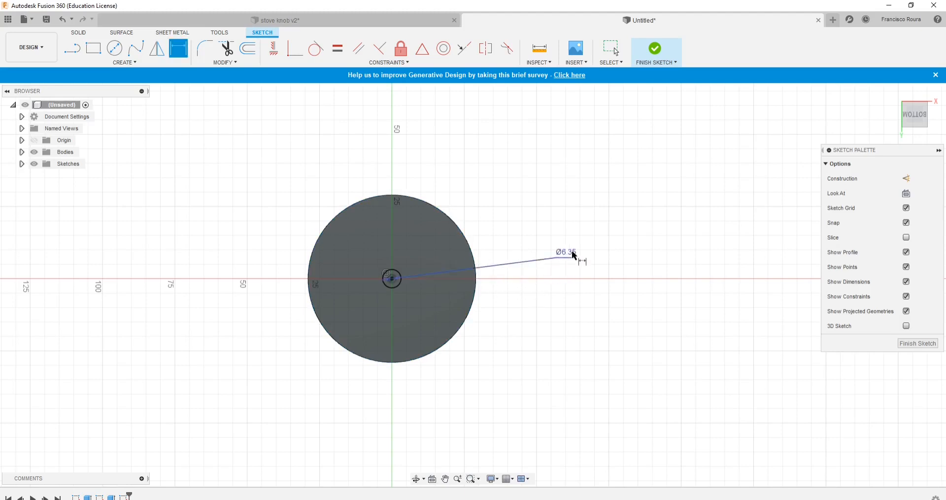
Step: Try a diameter of 12.70 mm on the small centre circle
{"action": "double_click", "coordinate": [567, 257]}
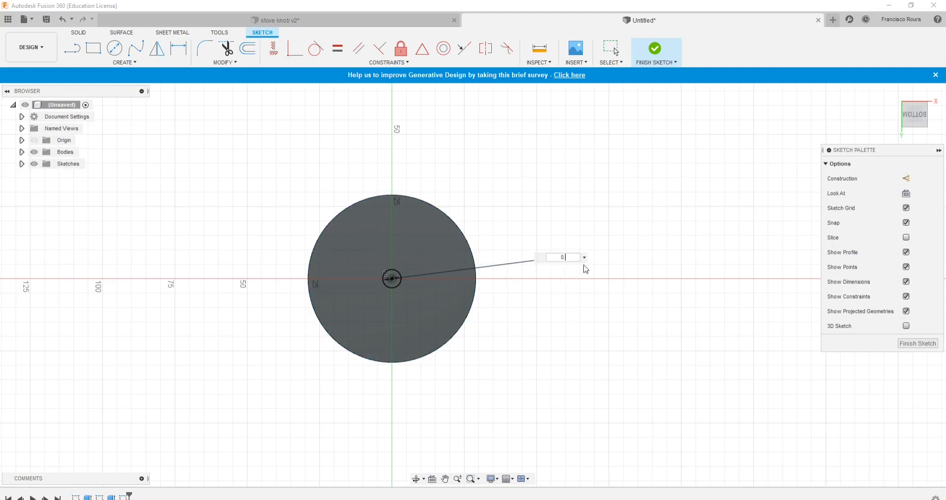
{"action": "key", "text": "Return"}
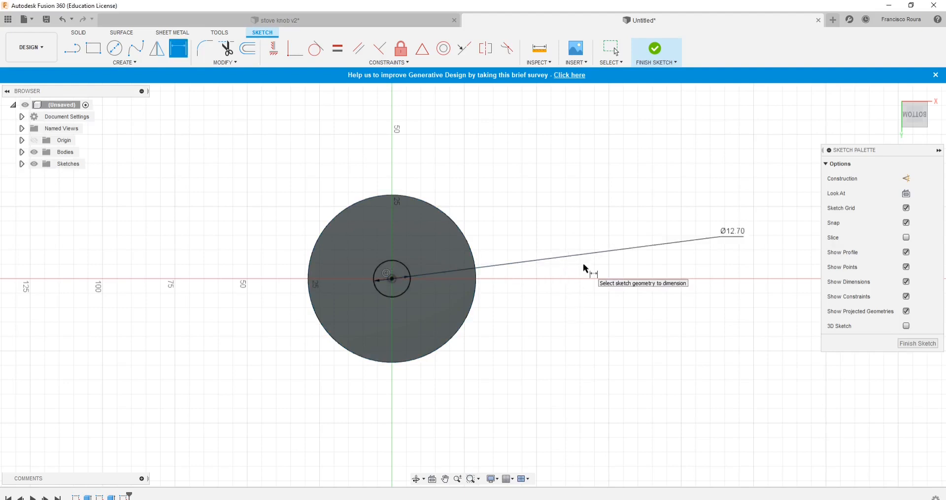
Step: Set the small centre circle's diameter to 0.25 in and leave the dimension command
{"action": "left_click_drag", "start_coordinate": [623, 245], "coordinate": [737, 238]}
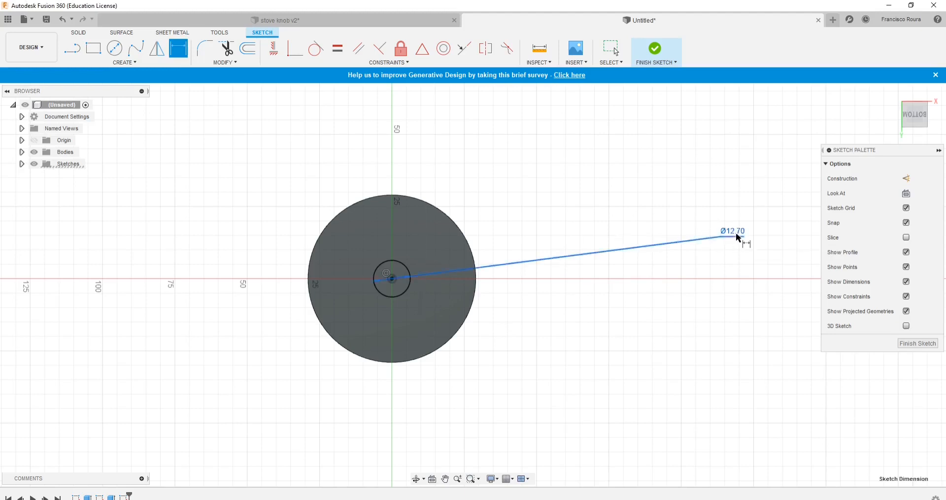
{"action": "left_click", "coordinate": [737, 238]}
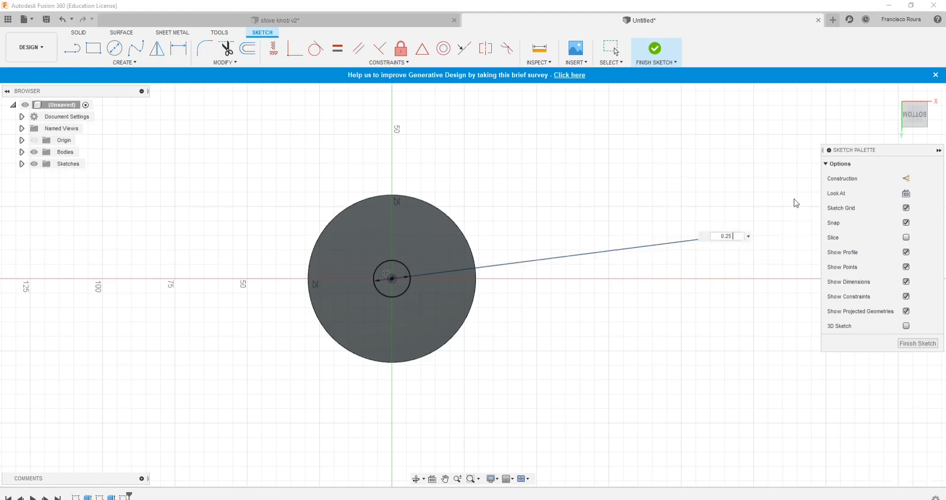
{"action": "type", "text": "0.25 in"}
{"action": "key", "text": "Return"}
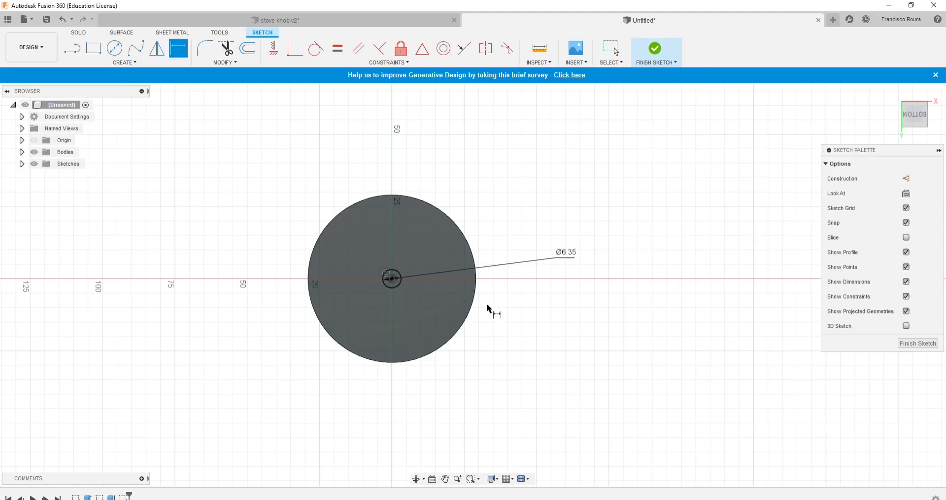
{"action": "key", "text": "Escape"}
Step: Sketch a horizontal line about 6 mm long across the small circle, edge to edge just above its centre
{"action": "scroll", "coordinate": [374, 261], "scroll_direction": "up", "scroll_amount": 6}
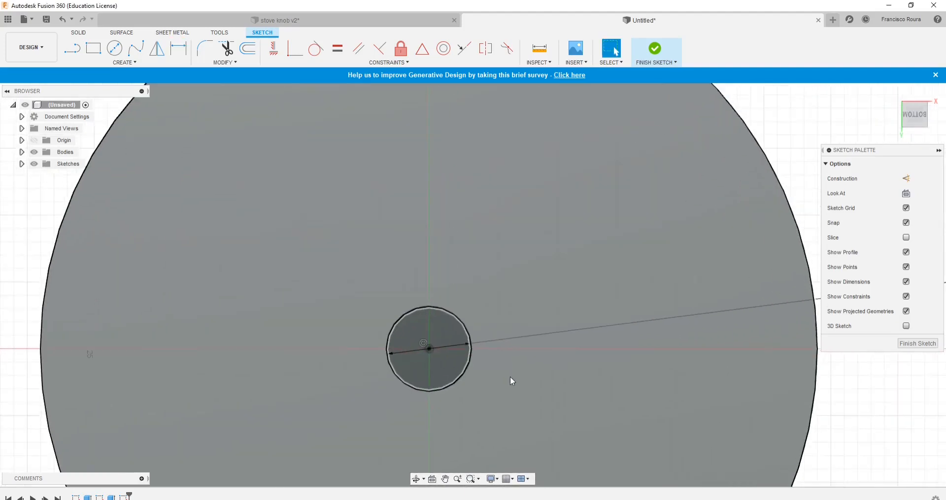
{"action": "scroll", "coordinate": [494, 393], "scroll_direction": "up", "scroll_amount": 3}
{"action": "scroll", "coordinate": [494, 393], "scroll_direction": "down", "scroll_amount": 4}
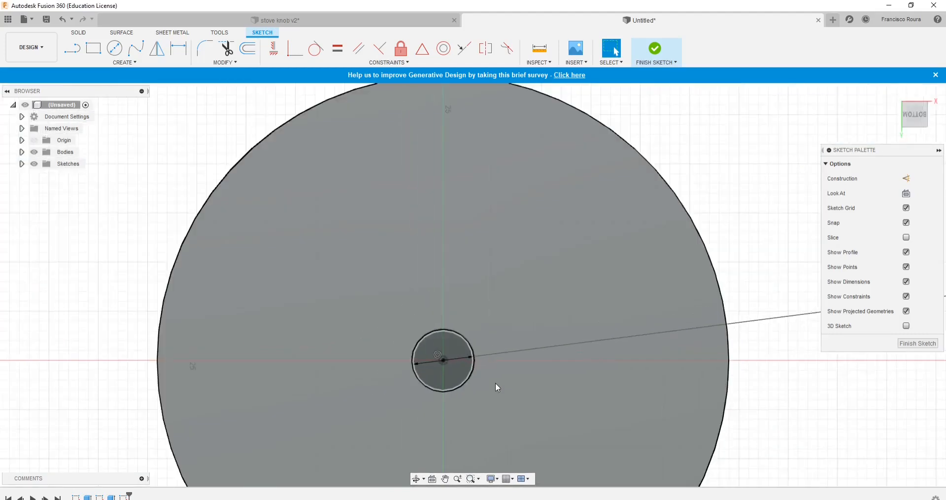
{"action": "scroll", "coordinate": [485, 409], "scroll_direction": "up", "scroll_amount": 3}
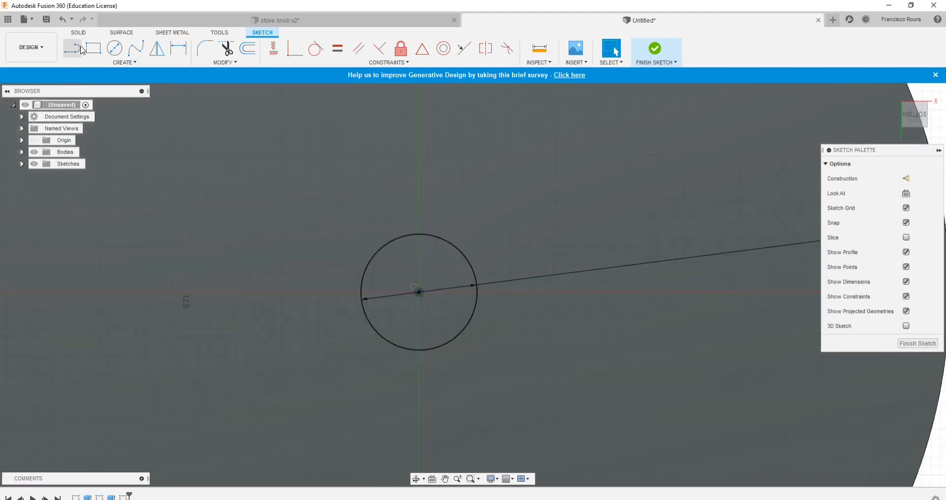
{"action": "left_click", "coordinate": [81, 49]}
{"action": "left_click", "coordinate": [364, 274]}
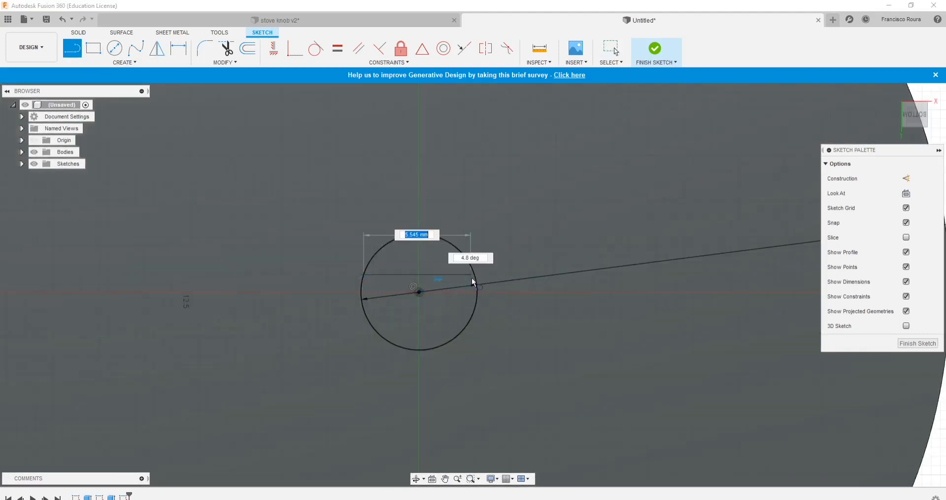
{"action": "left_click", "coordinate": [473, 275]}
{"action": "key", "text": "Escape"}
Step: Try a distance dimension between the horizontal line and the small circle, and remove that dimension again
{"action": "scroll", "coordinate": [498, 359], "scroll_direction": "down", "scroll_amount": 2}
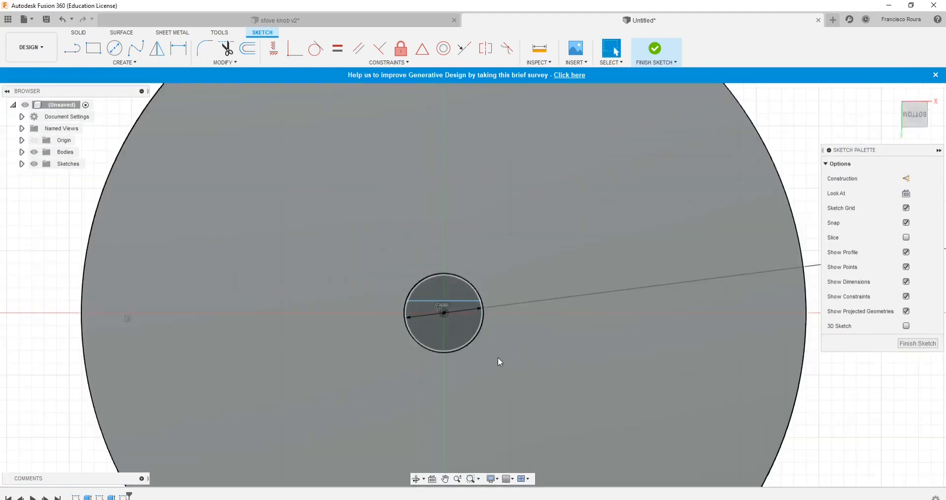
{"action": "scroll", "coordinate": [498, 362], "scroll_direction": "up", "scroll_amount": 2}
{"action": "left_click", "coordinate": [412, 274]}
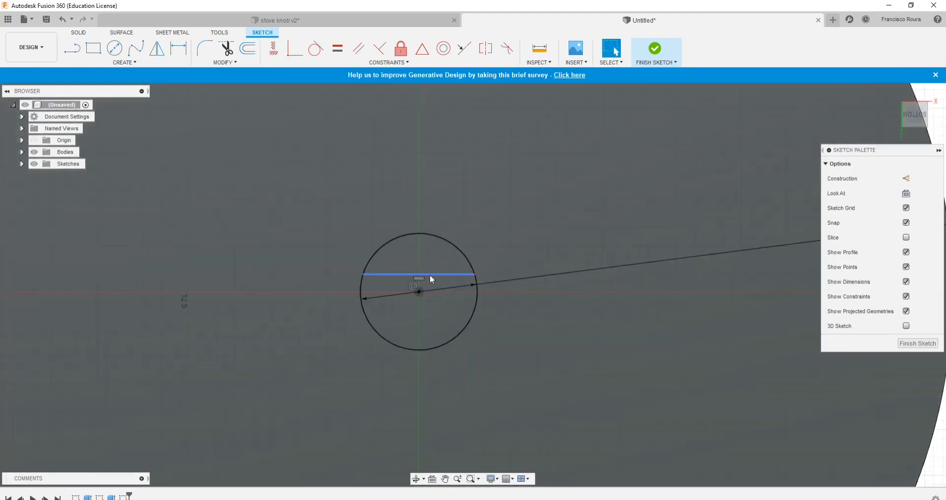
{"action": "scroll", "coordinate": [454, 334], "scroll_direction": "down", "scroll_amount": 2}
{"action": "scroll", "coordinate": [454, 334], "scroll_direction": "down", "scroll_amount": 3}
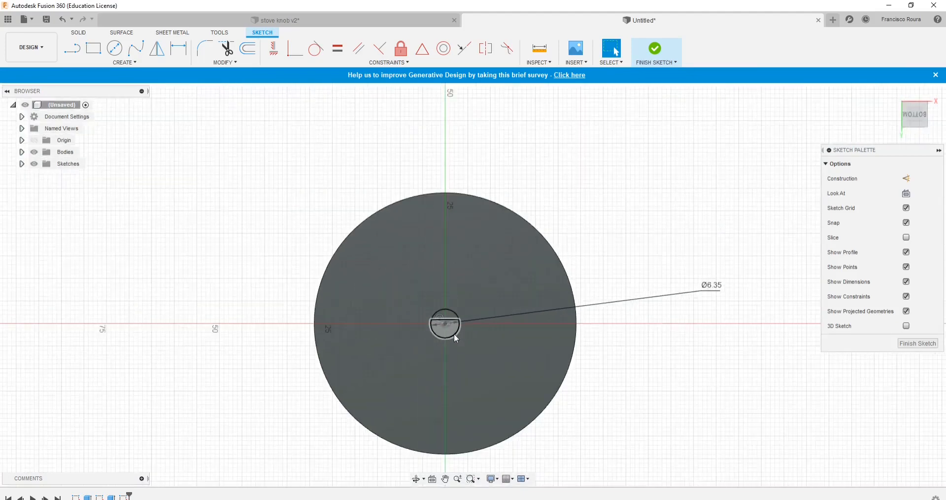
{"action": "scroll", "coordinate": [454, 334], "scroll_direction": "up", "scroll_amount": 4}
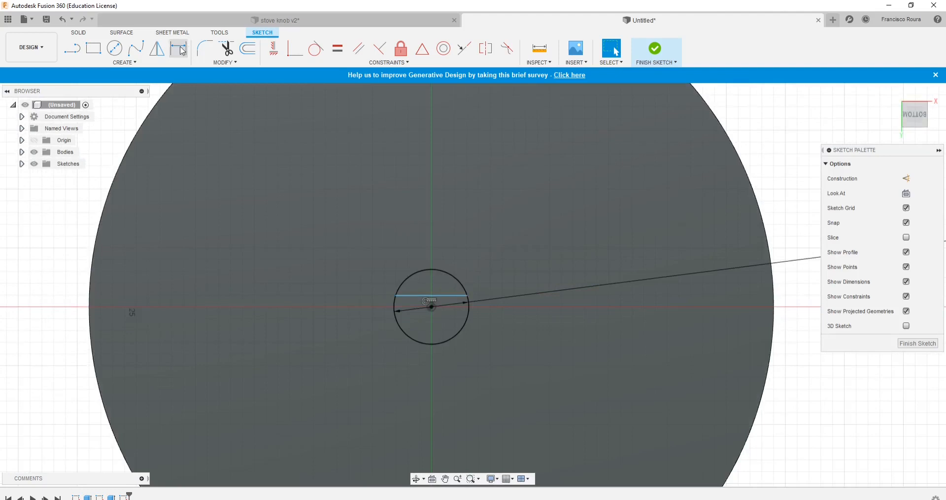
{"action": "left_click", "coordinate": [181, 51]}
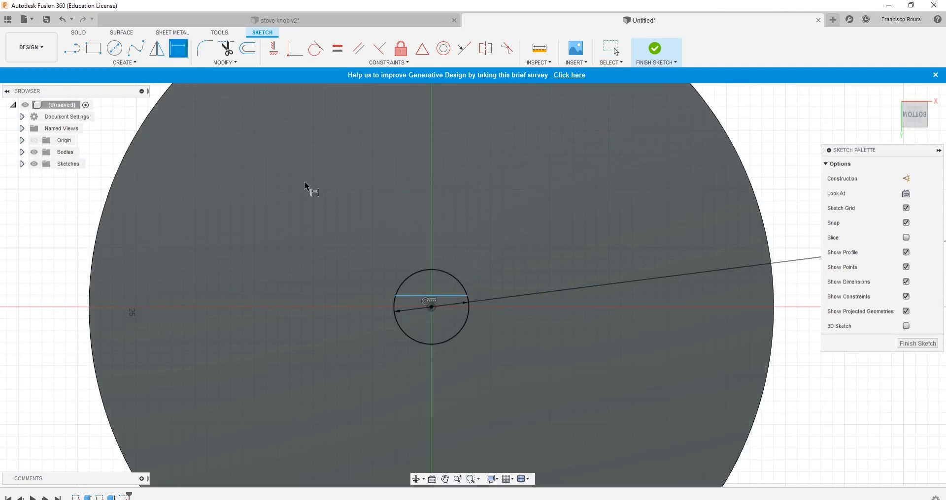
{"action": "left_click", "coordinate": [416, 296]}
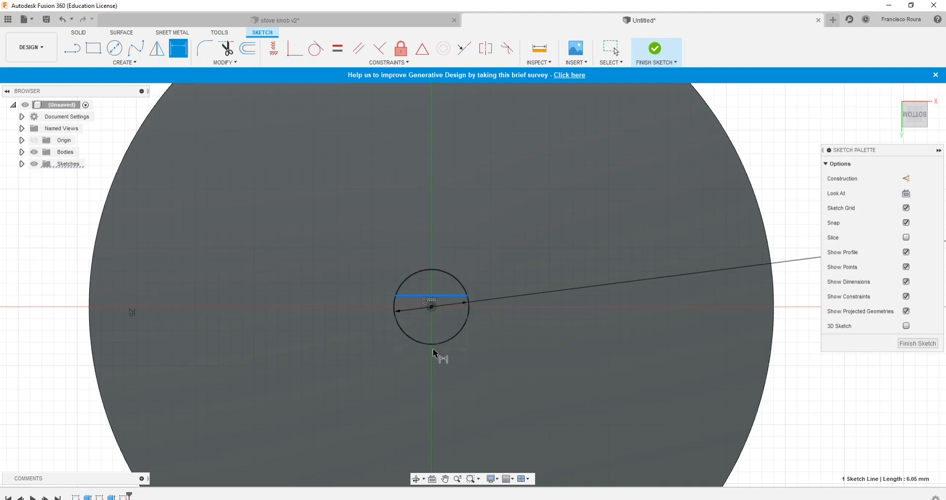
{"action": "left_click", "coordinate": [447, 344]}
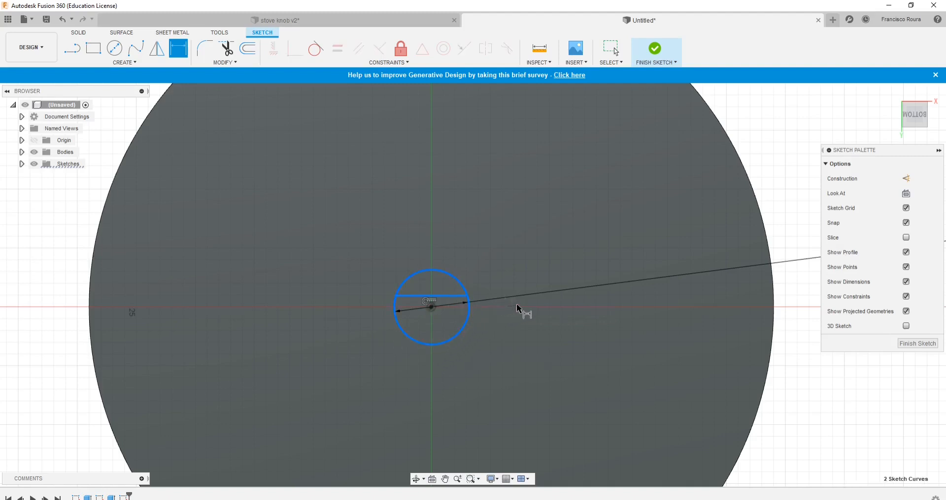
{"action": "left_click", "coordinate": [549, 251]}
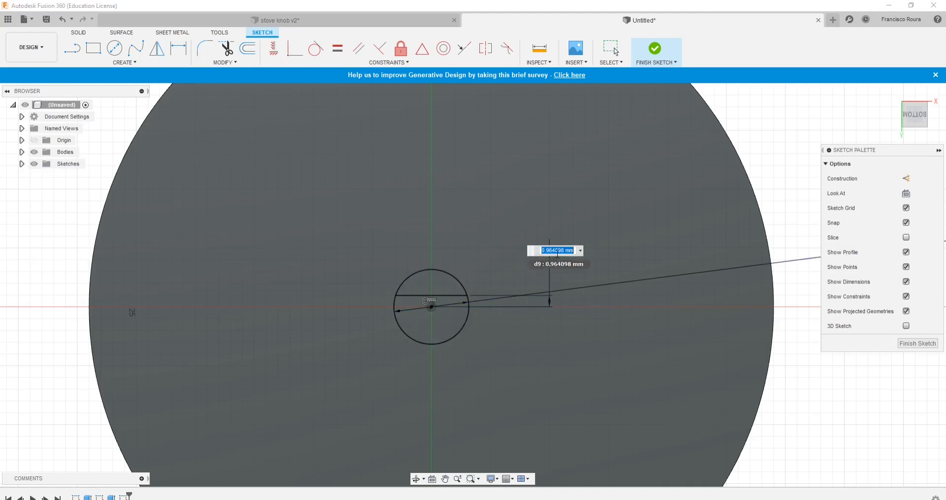
{"action": "key", "text": "Escape"}
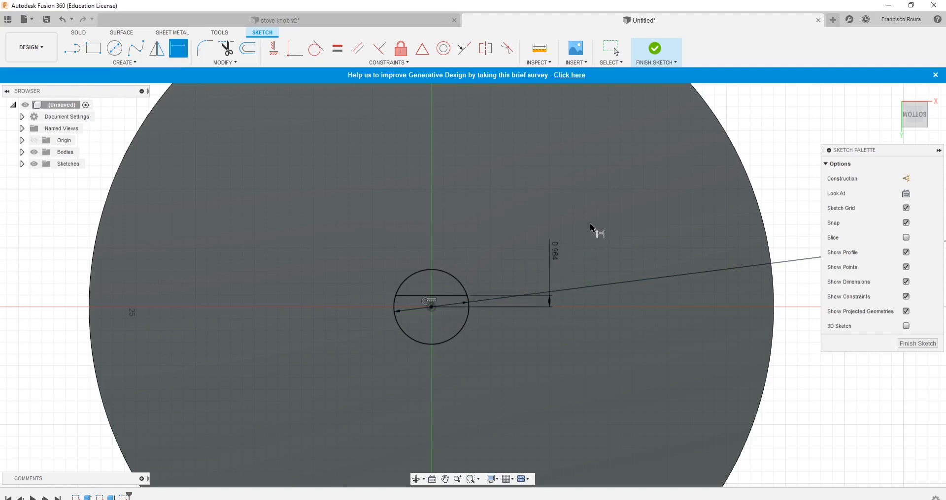
{"action": "left_click_drag", "start_coordinate": [570, 217], "coordinate": [537, 261]}
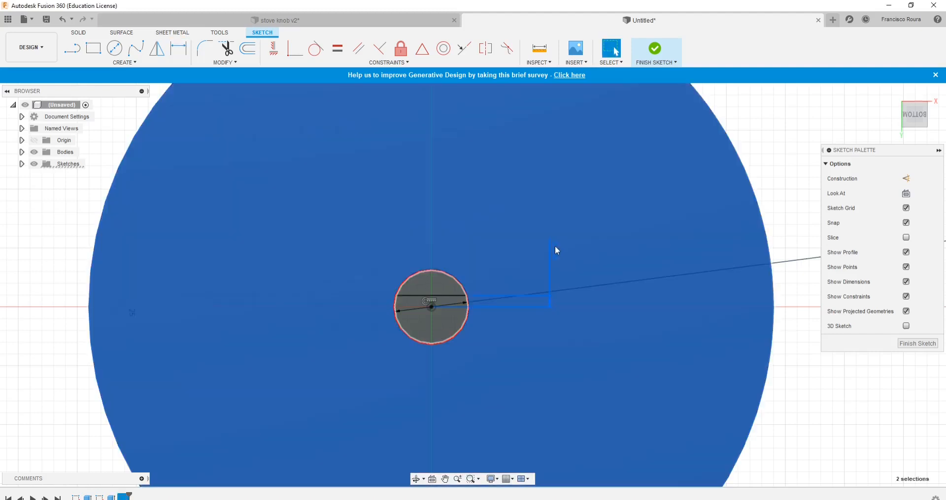
{"action": "key", "text": "Escape"}
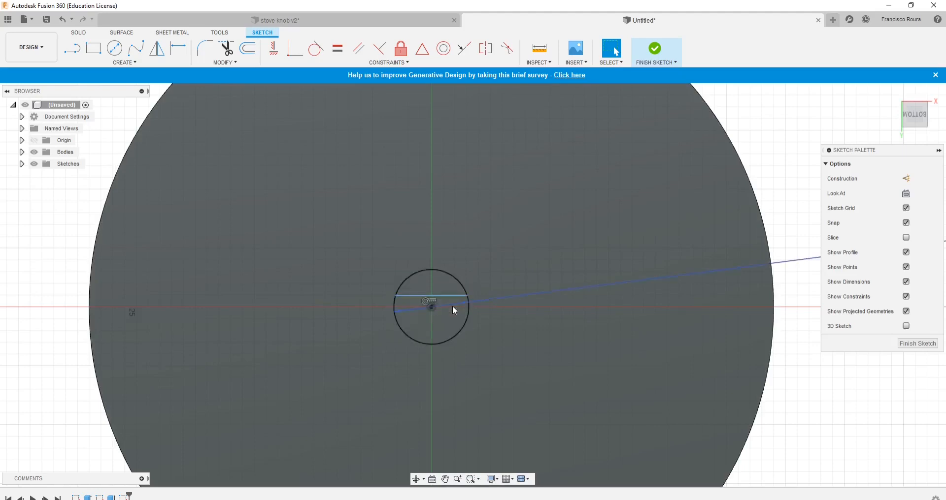
Step: Move the diameter dimension's label closer to the small centre circle
{"action": "scroll", "coordinate": [481, 308], "scroll_direction": "down", "scroll_amount": 2}
{"action": "scroll", "coordinate": [480, 309], "scroll_direction": "up", "scroll_amount": 3}
{"action": "scroll", "coordinate": [278, 251], "scroll_direction": "down", "scroll_amount": 2}
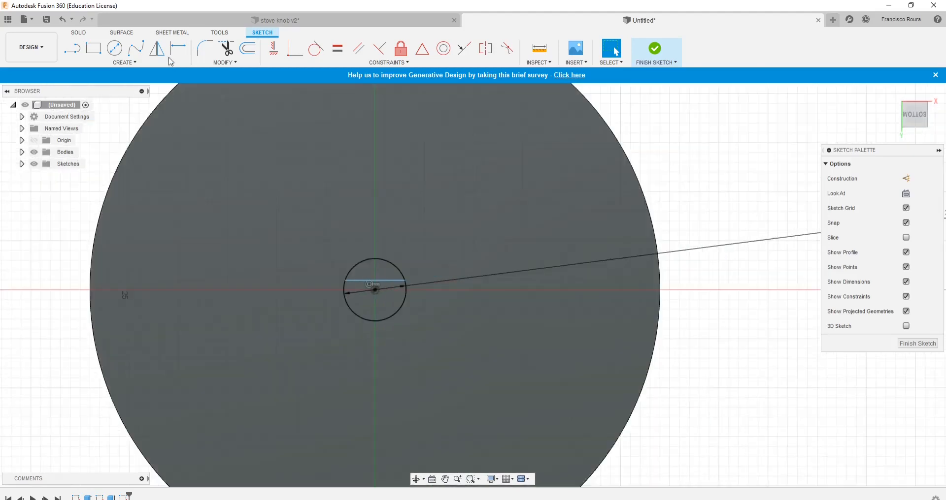
{"action": "left_click", "coordinate": [178, 48]}
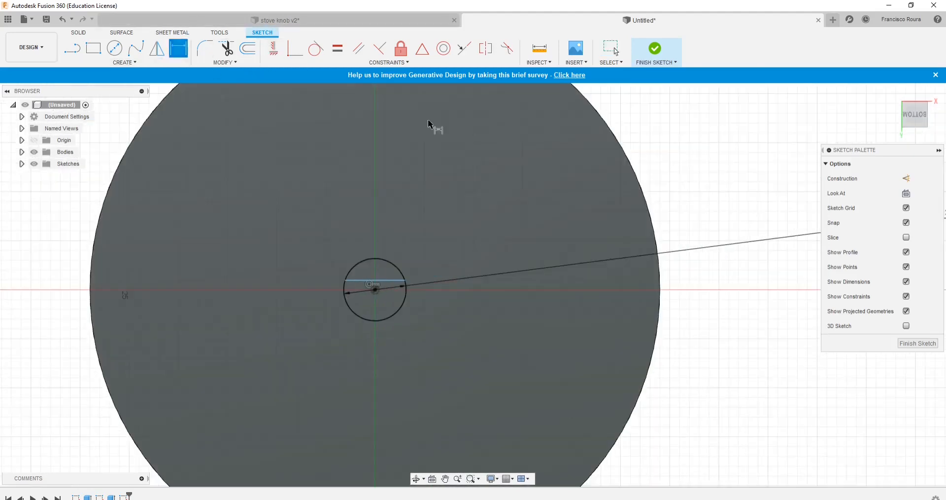
{"action": "scroll", "coordinate": [484, 330], "scroll_direction": "up", "scroll_amount": 2}
{"action": "scroll", "coordinate": [337, 312], "scroll_direction": "down", "scroll_amount": 1}
{"action": "scroll", "coordinate": [528, 235], "scroll_direction": "down", "scroll_amount": 3}
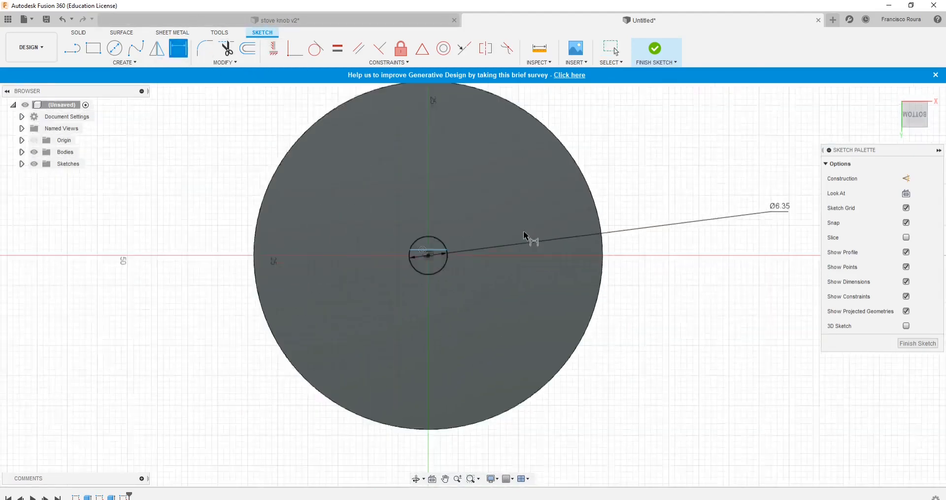
{"action": "scroll", "coordinate": [503, 256], "scroll_direction": "up", "scroll_amount": 1}
{"action": "key", "text": "Escape"}
{"action": "left_click_drag", "start_coordinate": [802, 199], "coordinate": [517, 228]}
Step: Dimension the distance from the horizontal line to the small circle's opposite tangent edge and set it to 4.5 mm
{"action": "scroll", "coordinate": [422, 276], "scroll_direction": "up", "scroll_amount": 4}
{"action": "scroll", "coordinate": [635, 192], "scroll_direction": "down", "scroll_amount": 1}
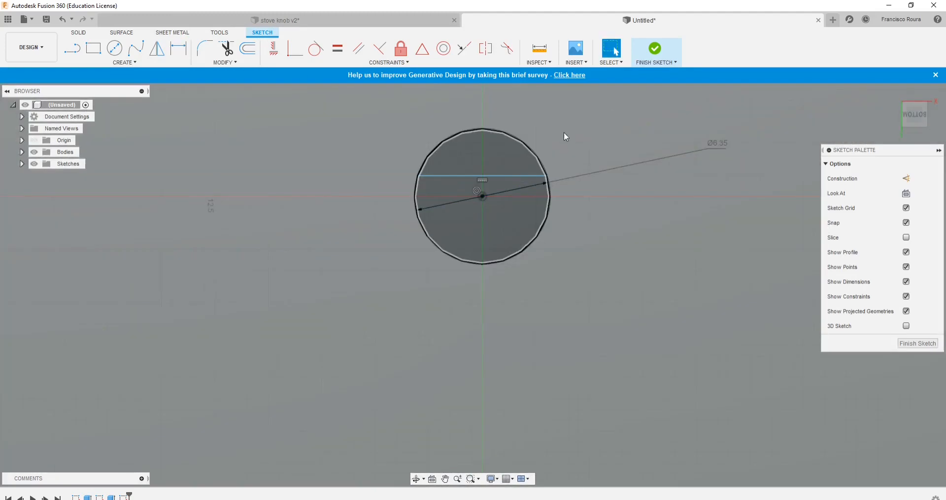
{"action": "scroll", "coordinate": [566, 138], "scroll_direction": "up", "scroll_amount": 2}
{"action": "key", "text": "d"}
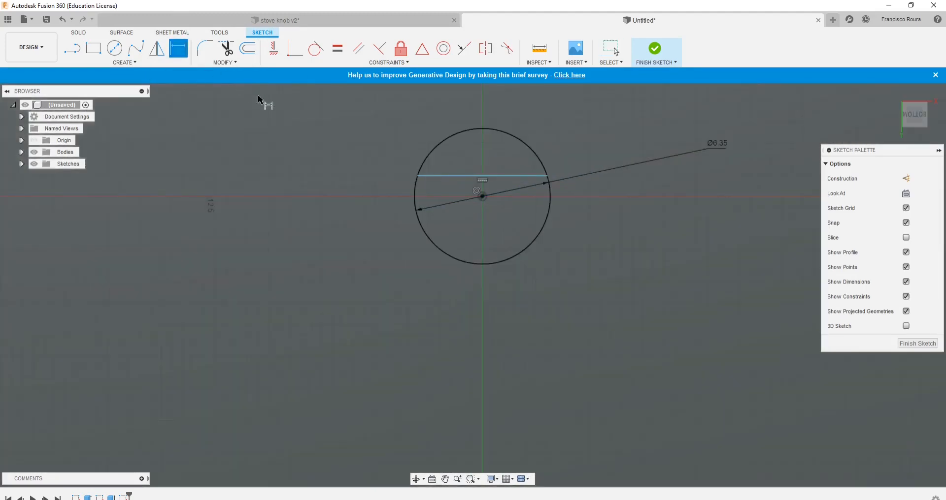
{"action": "left_click", "coordinate": [442, 177]}
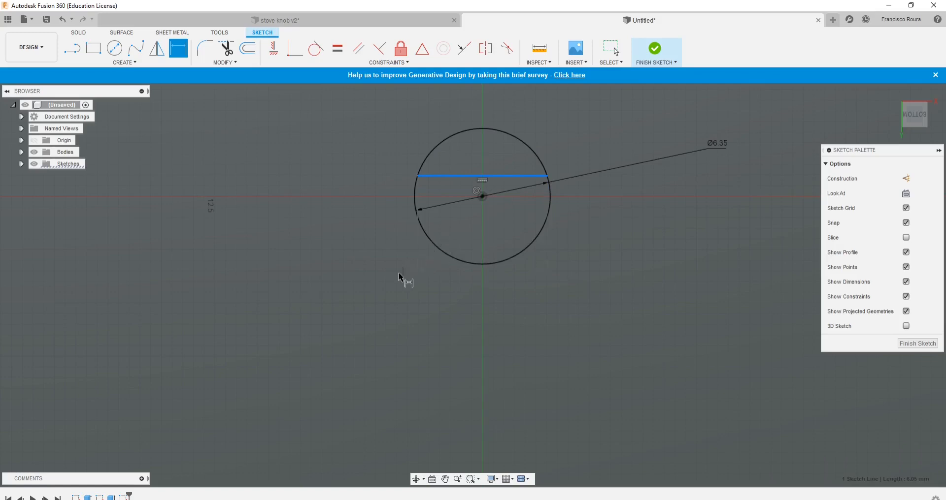
{"action": "right_click", "coordinate": [347, 297]}
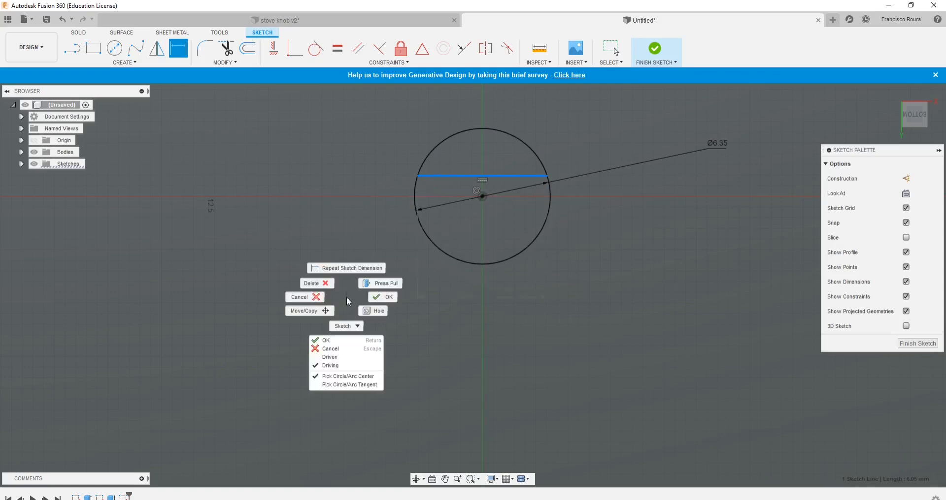
{"action": "left_click", "coordinate": [361, 386]}
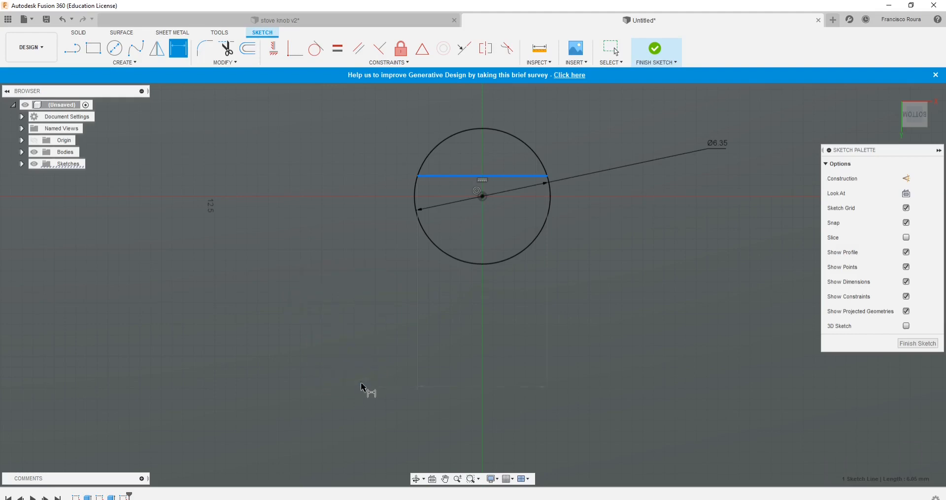
{"action": "left_click", "coordinate": [485, 266]}
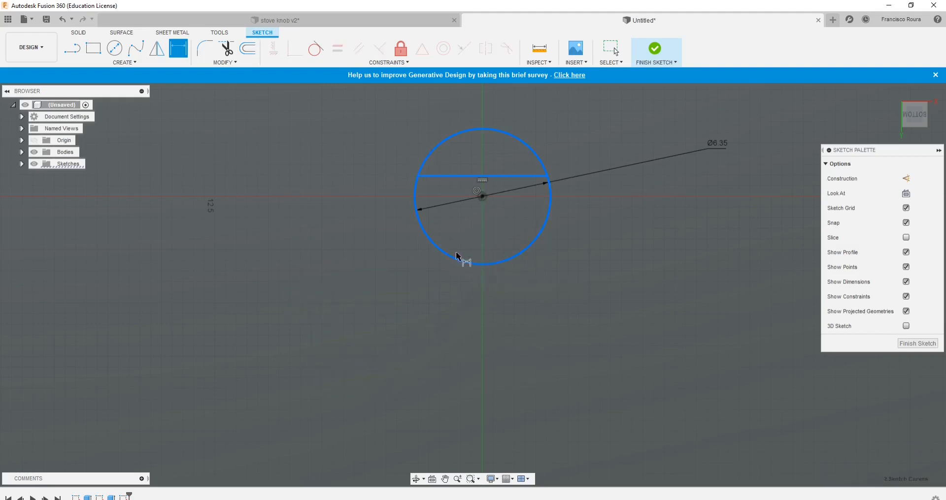
{"action": "left_click", "coordinate": [339, 229]}
{"action": "type", "text": "4.5"}
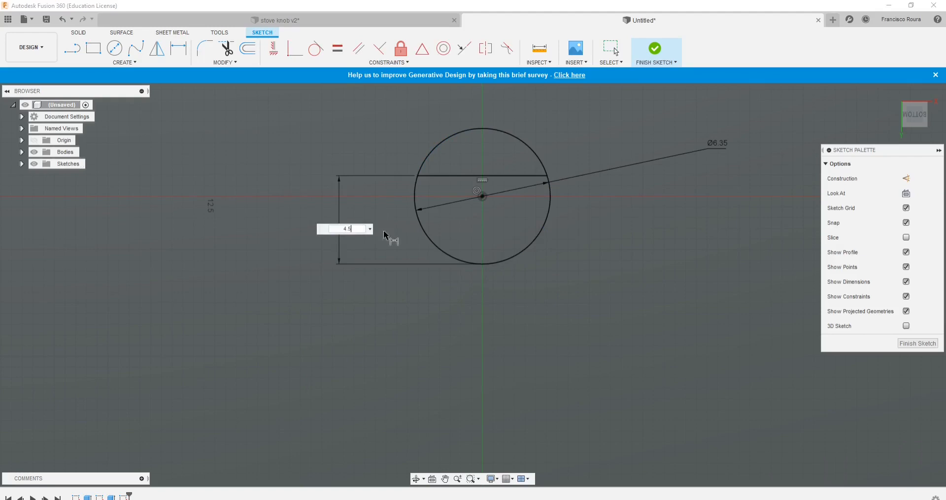
{"action": "key", "text": "Return"}
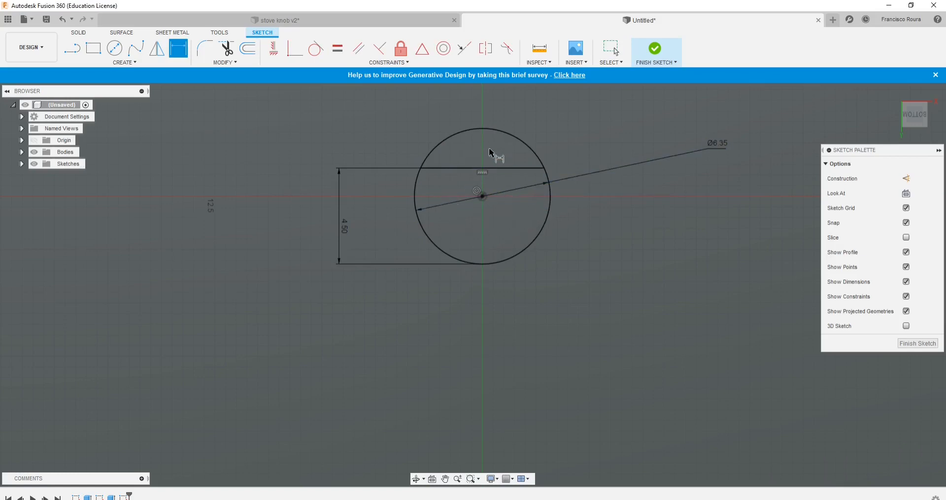
Step: Reposition the diameter dimension's label beside the small circle, just below the red horizontal axis
{"action": "scroll", "coordinate": [408, 266], "scroll_direction": "down", "scroll_amount": 2}
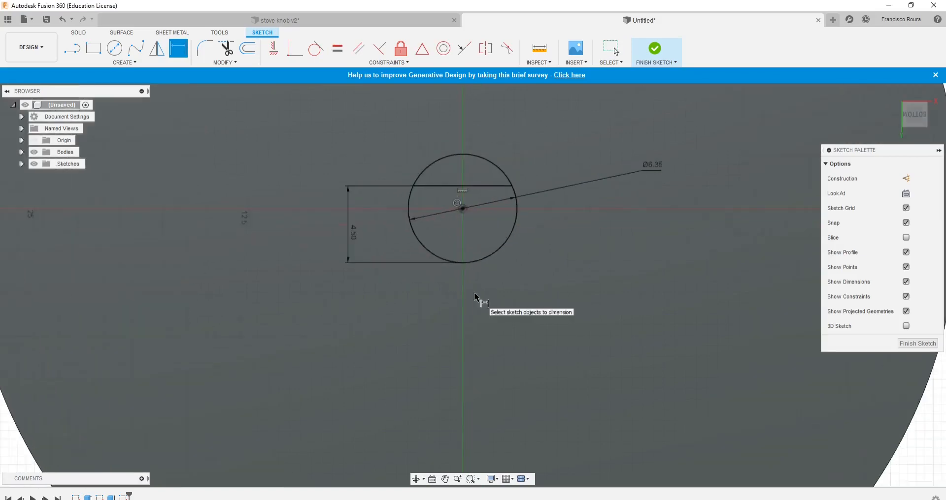
{"action": "mouse_move", "coordinate": [646, 167]}
{"action": "left_mouse_down"}
{"action": "mouse_move", "coordinate": [645, 205]}
{"action": "mouse_move", "coordinate": [444, 303]}
{"action": "mouse_move", "coordinate": [393, 156]}
{"action": "mouse_move", "coordinate": [564, 173]}
{"action": "mouse_move", "coordinate": [376, 312]}
{"action": "mouse_move", "coordinate": [470, 135]}
{"action": "mouse_move", "coordinate": [553, 256]}
{"action": "mouse_move", "coordinate": [470, 132]}
{"action": "mouse_move", "coordinate": [441, 346]}
{"action": "mouse_move", "coordinate": [586, 196]}
{"action": "mouse_move", "coordinate": [540, 158]}
{"action": "left_mouse_up"}
{"action": "key", "text": "d"}
{"action": "scroll", "coordinate": [543, 217], "scroll_direction": "down", "scroll_amount": 3}
{"action": "scroll", "coordinate": [543, 217], "scroll_direction": "up", "scroll_amount": 2}
{"action": "scroll", "coordinate": [543, 217], "scroll_direction": "down", "scroll_amount": 3}
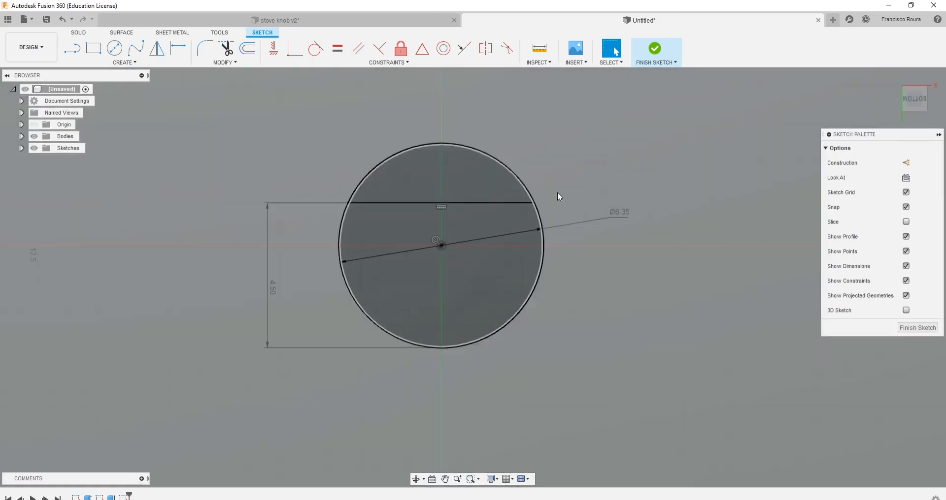
{"action": "left_click_drag", "start_coordinate": [611, 209], "coordinate": [609, 255]}
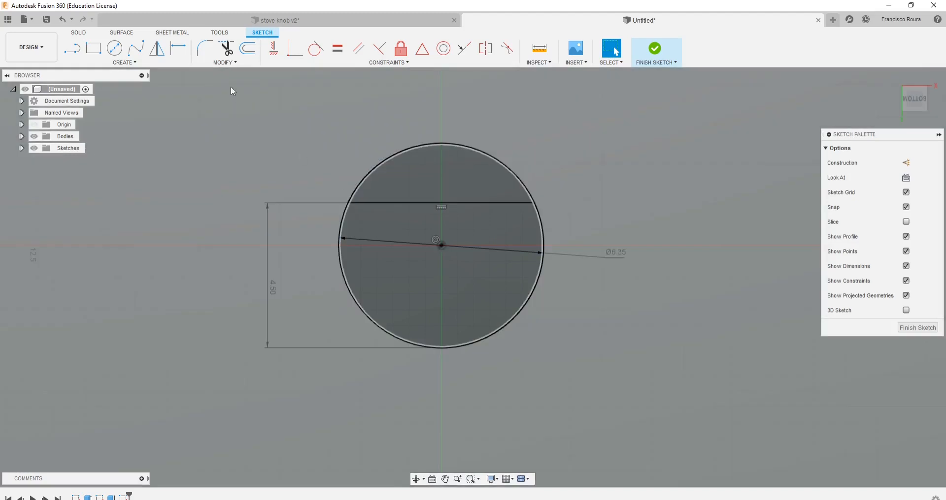
Step: Trim away the circle's arc above the horizontal line to leave a D-shaped profile, and leave the Trim command
{"action": "left_click", "coordinate": [225, 53]}
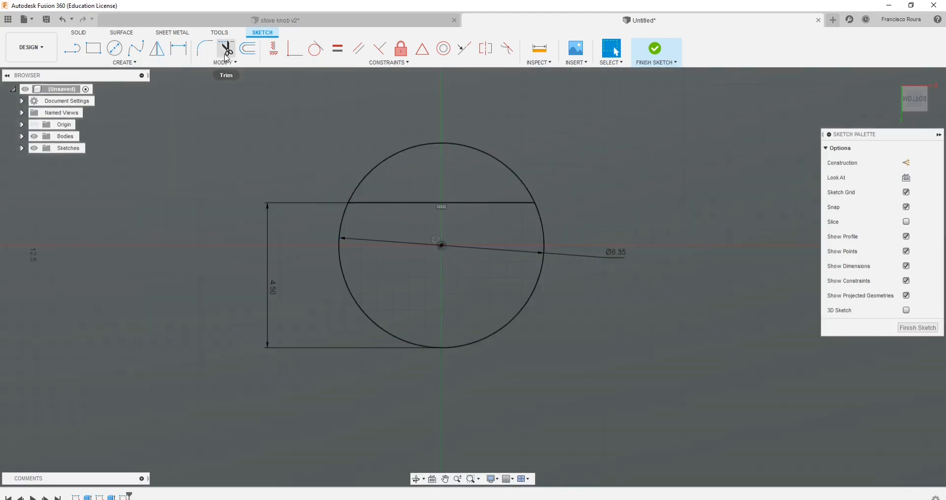
{"action": "key", "text": "ctrl"}
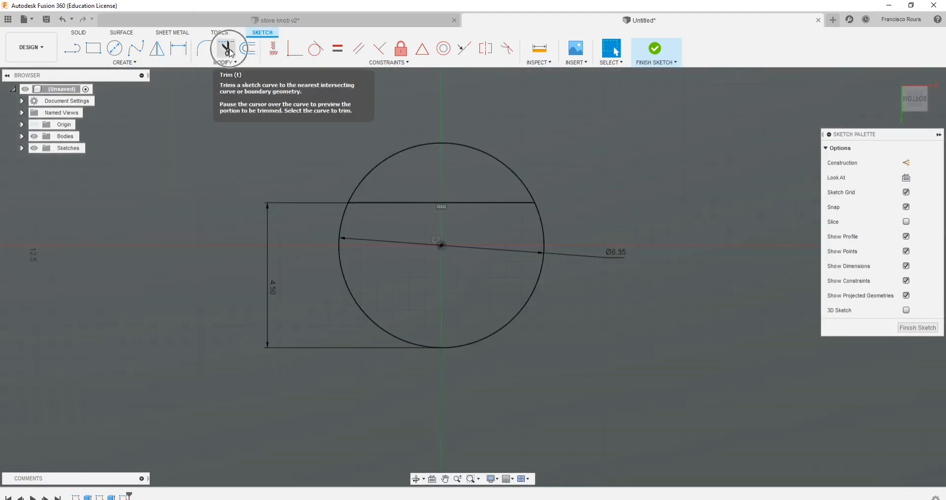
{"action": "key", "text": "ctrl"}
{"action": "key", "text": "ctrl"}
{"action": "left_click", "coordinate": [230, 50]}
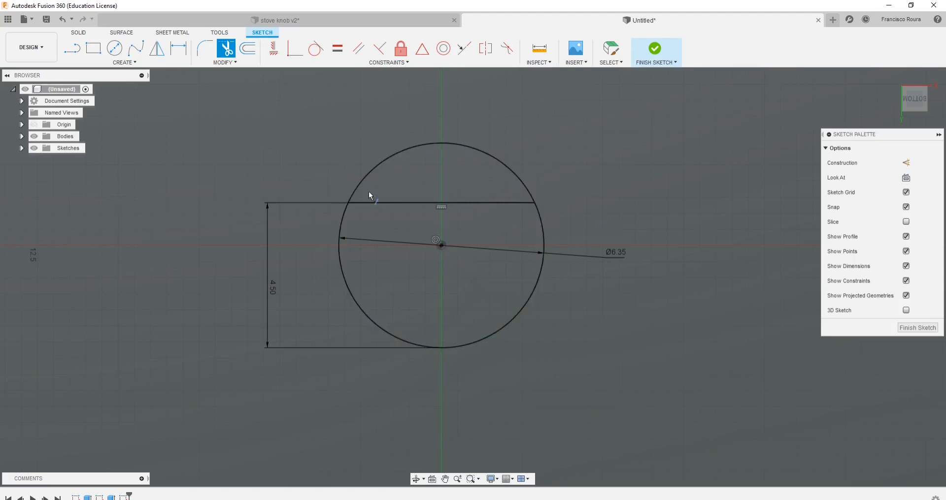
{"action": "left_click", "coordinate": [376, 165]}
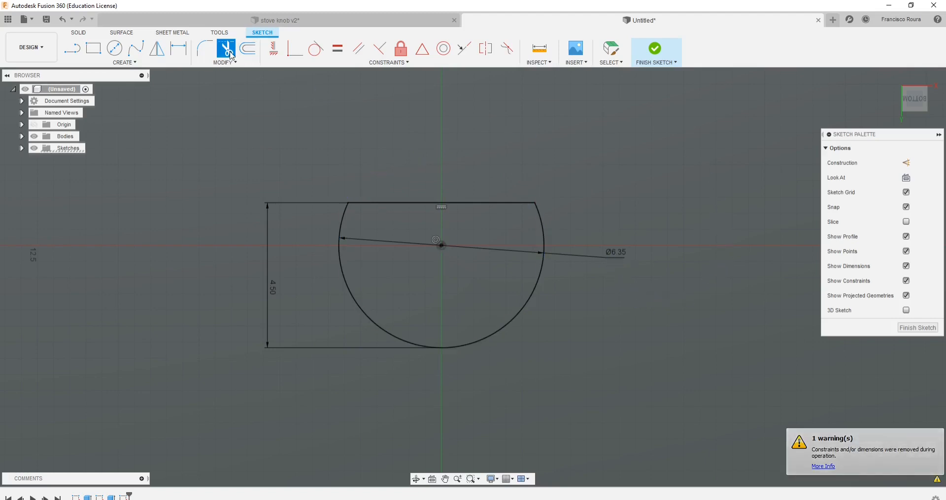
{"action": "key", "text": "Escape"}
Step: Move the 4.5 mm dimension and the diameter label closer to the D-shaped profile
{"action": "scroll", "coordinate": [457, 274], "scroll_direction": "down", "scroll_amount": 2}
{"action": "scroll", "coordinate": [456, 273], "scroll_direction": "down", "scroll_amount": 3}
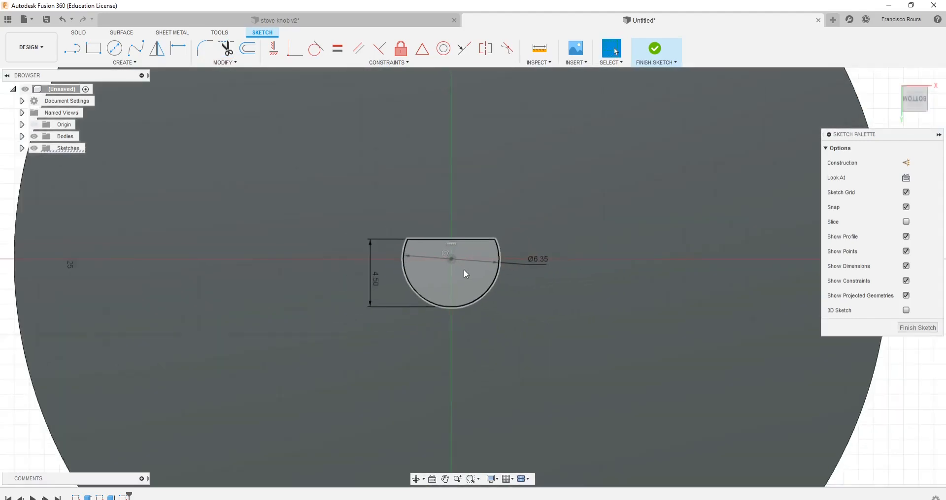
{"action": "scroll", "coordinate": [459, 263], "scroll_direction": "up", "scroll_amount": 5}
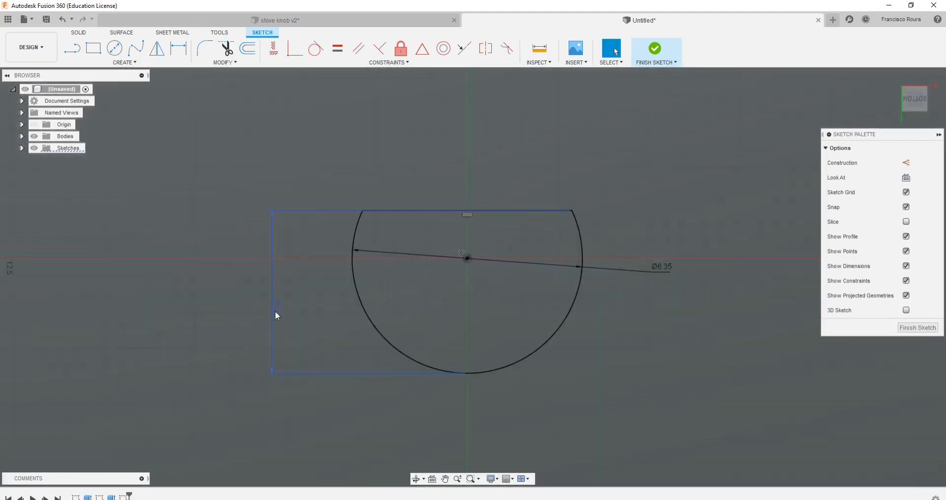
{"action": "mouse_move", "coordinate": [275, 311]}
{"action": "left_mouse_down"}
{"action": "mouse_move", "coordinate": [323, 294]}
{"action": "mouse_move", "coordinate": [310, 283]}
{"action": "mouse_move", "coordinate": [306, 298]}
{"action": "left_mouse_up"}
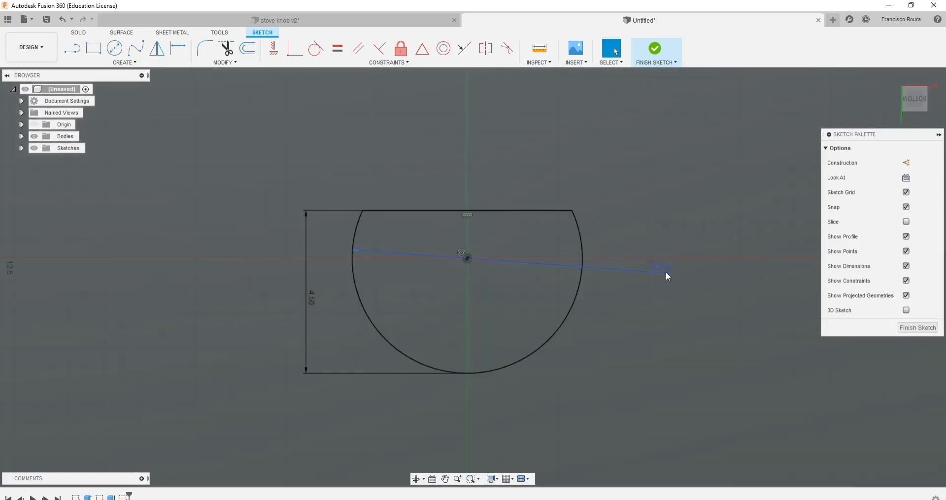
{"action": "left_click_drag", "start_coordinate": [665, 272], "coordinate": [609, 282]}
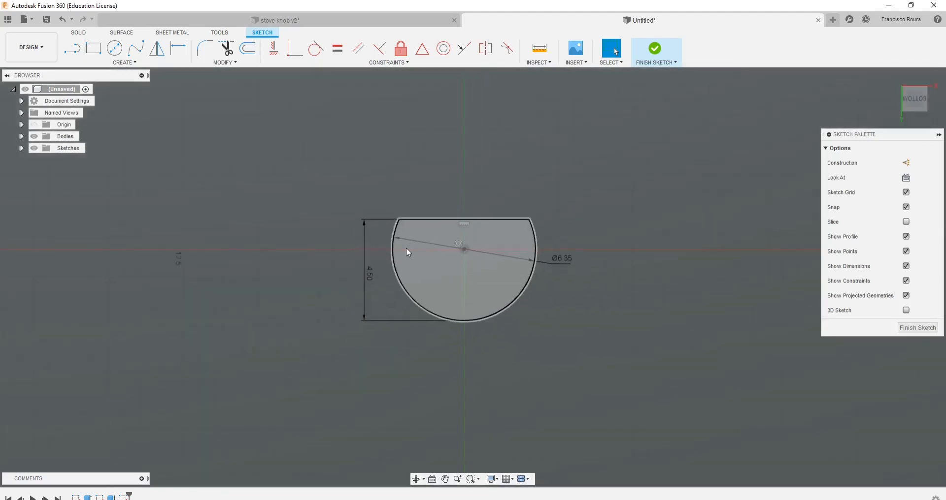
Step: Draw two separate rectangles about 4 mm tall in empty space along the red axis, the wider one first, leaving a gap between them
{"action": "scroll", "coordinate": [406, 247], "scroll_direction": "down", "scroll_amount": 10}
{"action": "scroll", "coordinate": [754, 262], "scroll_direction": "up", "scroll_amount": 10}
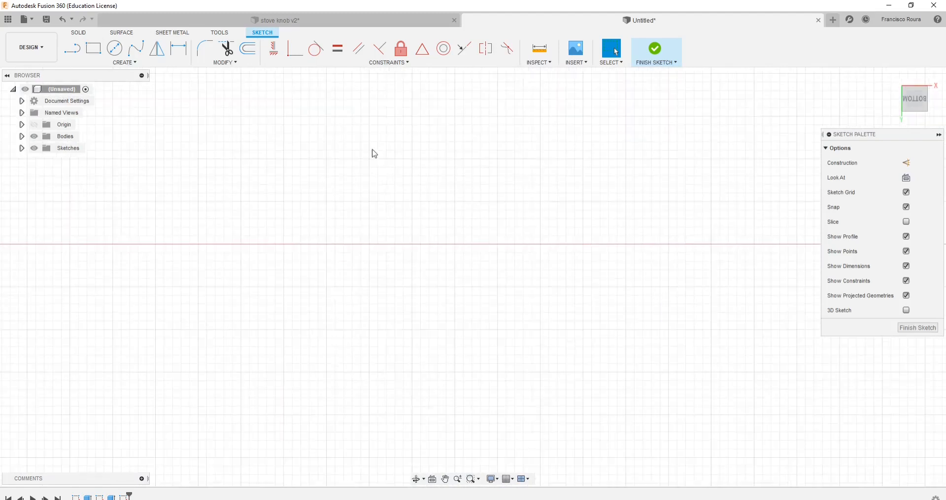
{"action": "left_click", "coordinate": [93, 48]}
{"action": "left_click", "coordinate": [266, 245]}
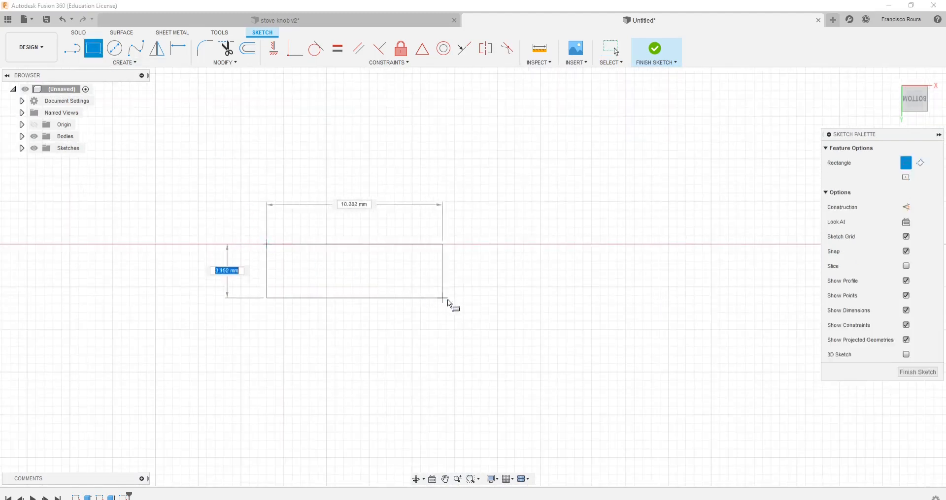
{"action": "left_click", "coordinate": [480, 314]}
{"action": "left_click", "coordinate": [609, 244]}
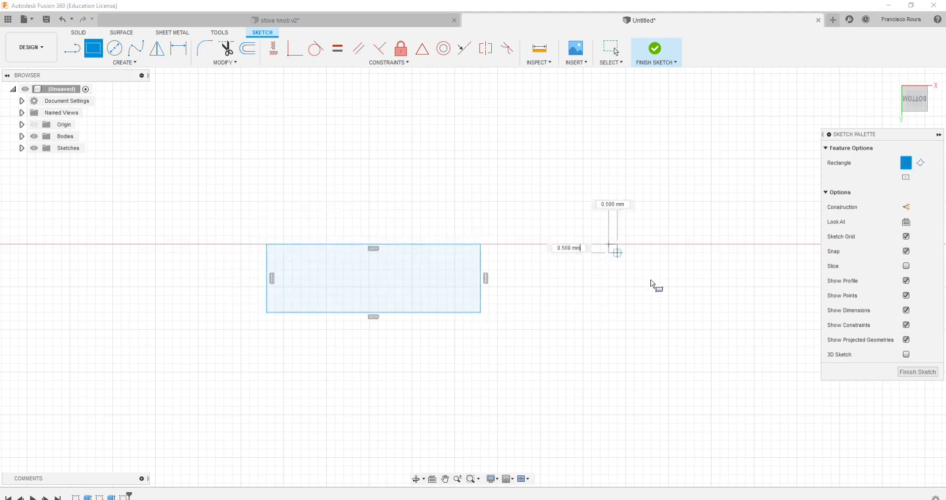
{"action": "left_click", "coordinate": [720, 313]}
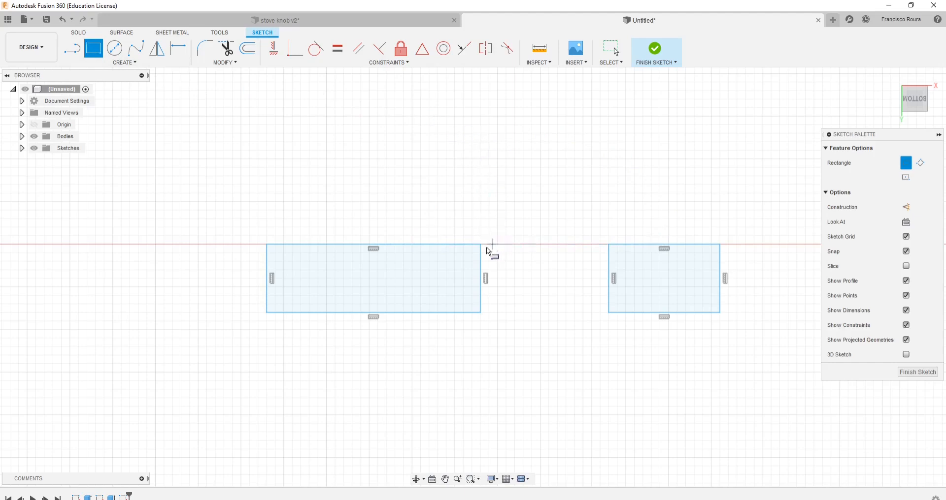
Step: Draw a third rectangle about 7.5 mm wide above the gap, aligned with both its sides, and leave the rectangle command
{"action": "left_click", "coordinate": [480, 133]}
{"action": "left_click", "coordinate": [609, 210]}
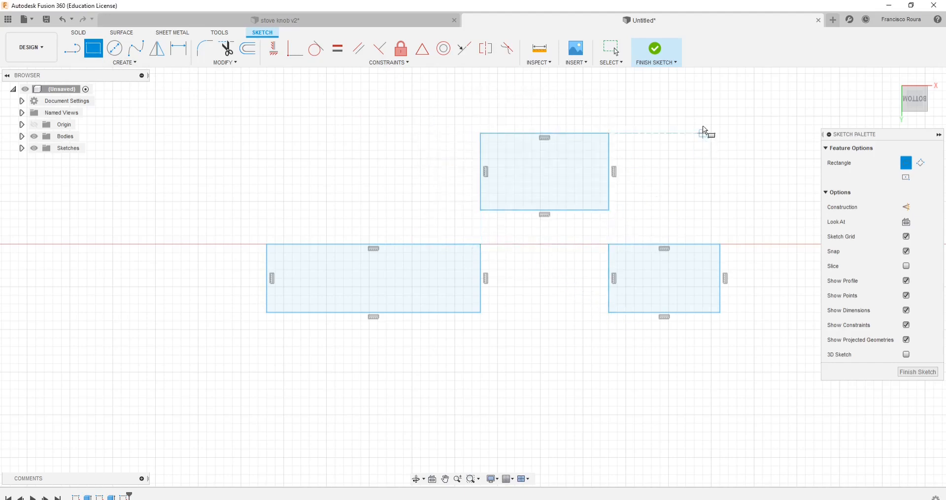
{"action": "key", "text": "Escape"}
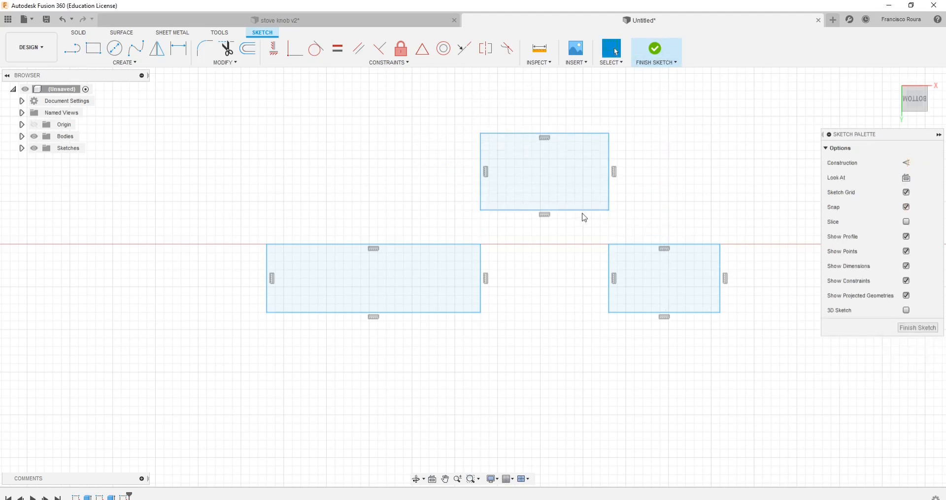
Step: Widen the gap slightly by moving the lower rectangles' facing edges apart, and extend the upper rectangle's bottom edge down through the gap
{"action": "left_click_drag", "start_coordinate": [585, 212], "coordinate": [577, 250]}
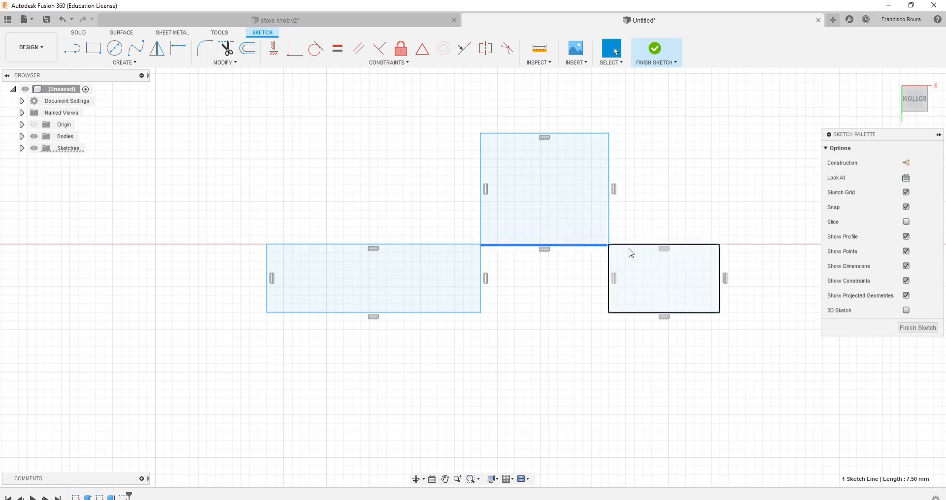
{"action": "left_click_drag", "start_coordinate": [591, 250], "coordinate": [604, 226]}
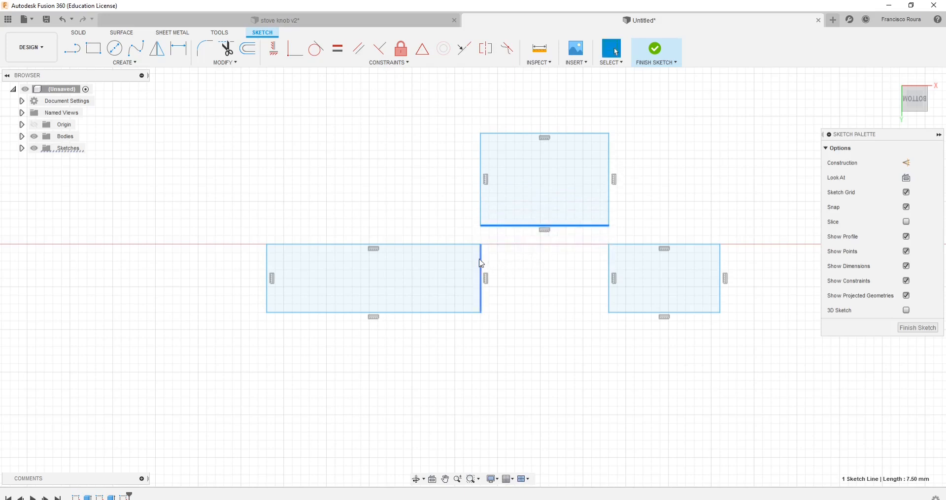
{"action": "left_click_drag", "start_coordinate": [482, 264], "coordinate": [480, 264]}
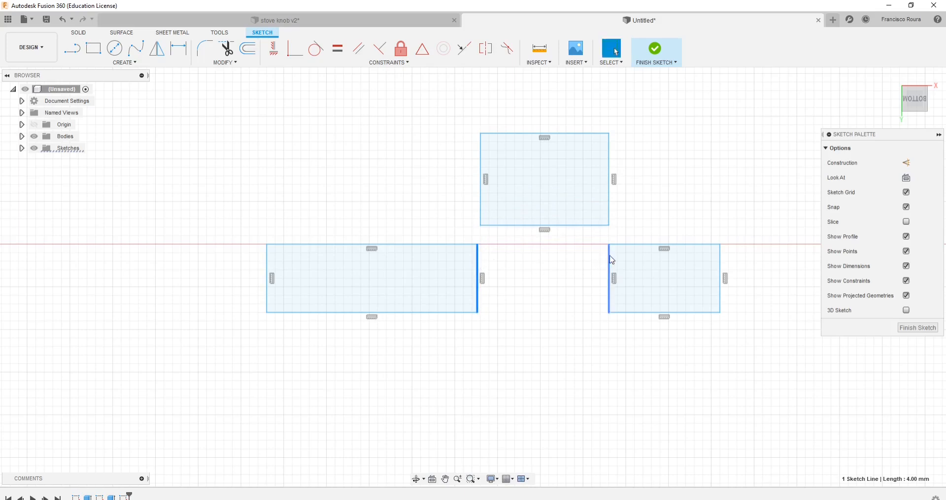
{"action": "left_click_drag", "start_coordinate": [609, 255], "coordinate": [604, 254]}
{"action": "left_click_drag", "start_coordinate": [575, 228], "coordinate": [567, 319]}
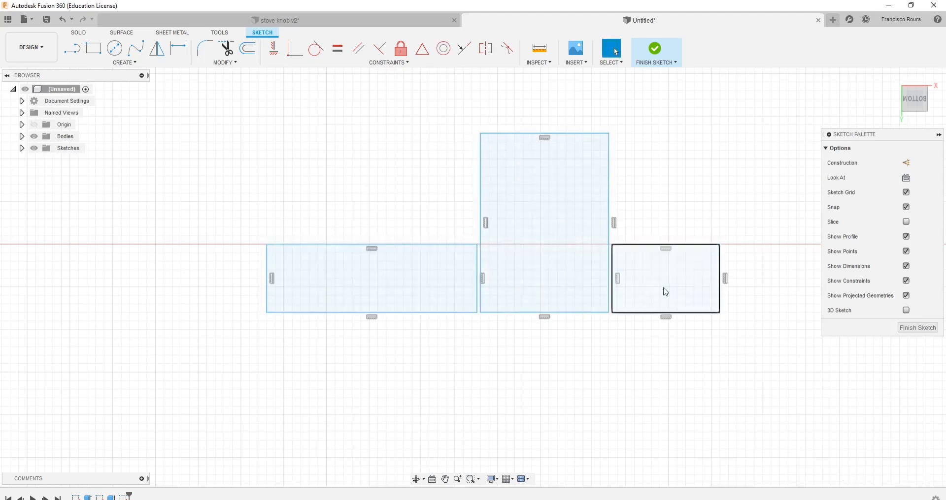
Step: Try raising the upper rectangle's bottom edge and closing the gap to its exact width, and undo those edge moves
{"action": "mouse_move", "coordinate": [544, 314]}
{"action": "left_mouse_down"}
{"action": "mouse_move", "coordinate": [566, 247]}
{"action": "mouse_move", "coordinate": [612, 247]}
{"action": "left_mouse_up"}
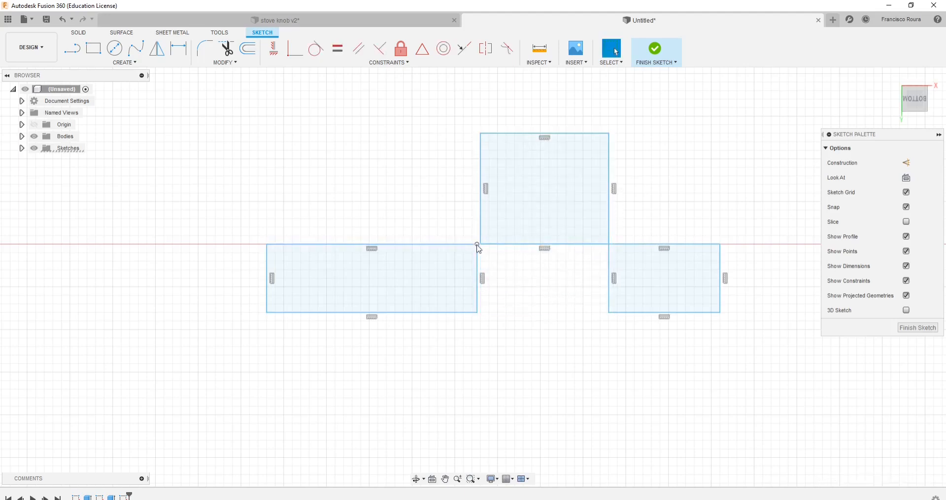
{"action": "left_click_drag", "start_coordinate": [476, 245], "coordinate": [480, 245]}
{"action": "left_click", "coordinate": [585, 261]}
{"action": "key", "text": "ctrl+z"}
{"action": "key", "text": "ctrl+z"}
{"action": "key", "text": "ctrl+z"}
Step: Raise the upper rectangle's bottom edge back above the gap and dimension the rectangle's width as 7.5 mm
{"action": "left_click_drag", "start_coordinate": [591, 312], "coordinate": [589, 219]}
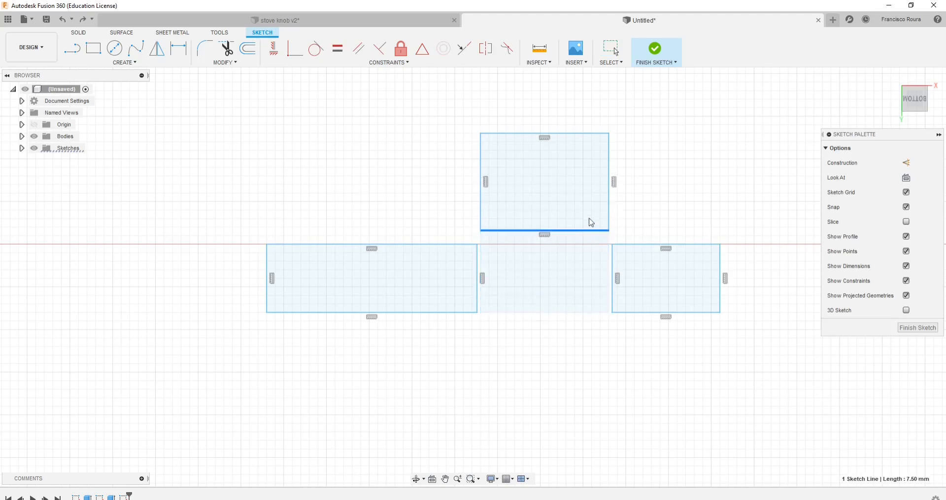
{"action": "key", "text": "d"}
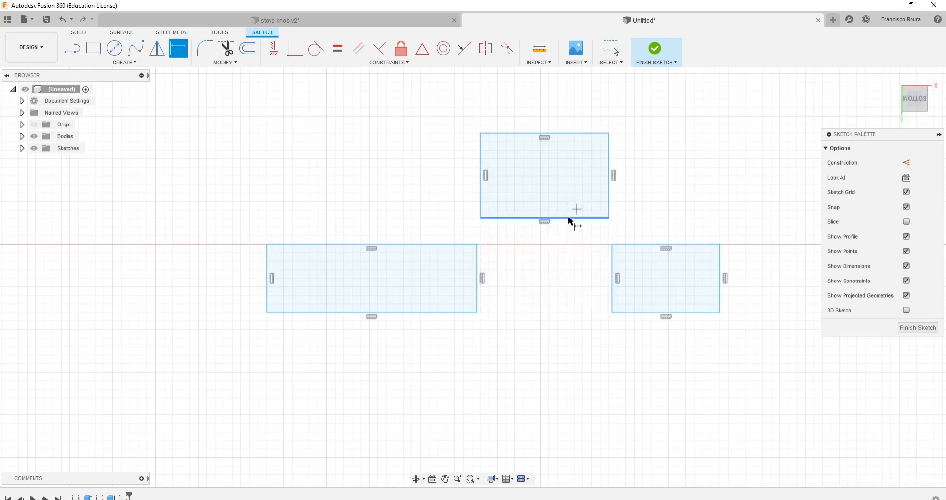
{"action": "left_click", "coordinate": [567, 217]}
{"action": "left_click", "coordinate": [559, 191]}
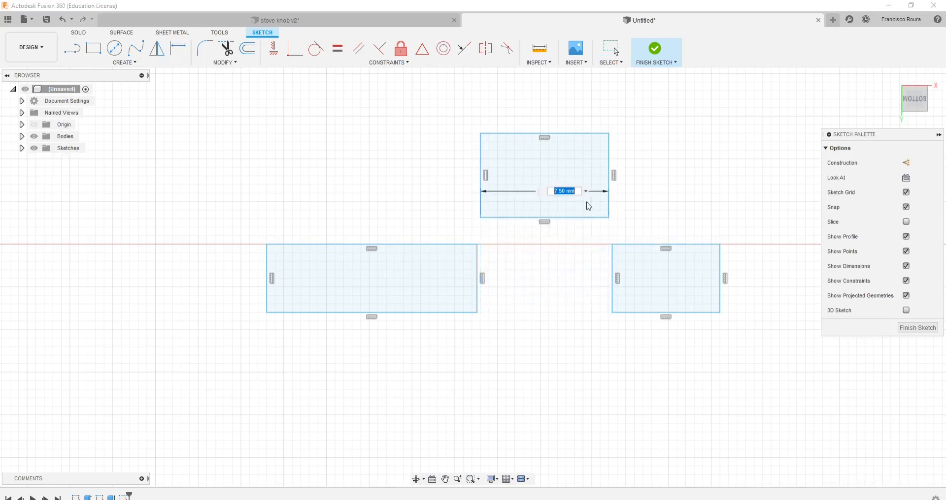
{"action": "key", "text": "Return"}
Step: Dimension the gap between the two lower rectangles' facing edges, and leave the dimension command
{"action": "left_click", "coordinate": [477, 270]}
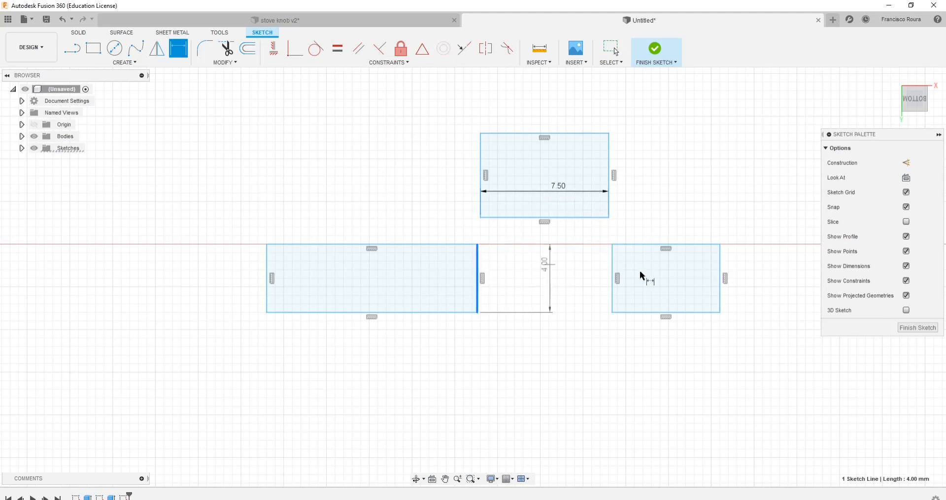
{"action": "left_click", "coordinate": [613, 269]}
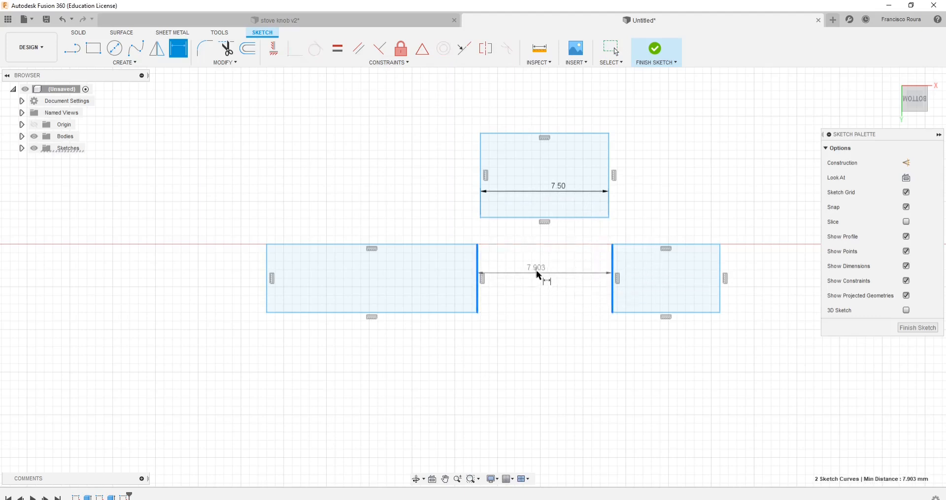
{"action": "left_click", "coordinate": [545, 269]}
{"action": "key", "text": "Return"}
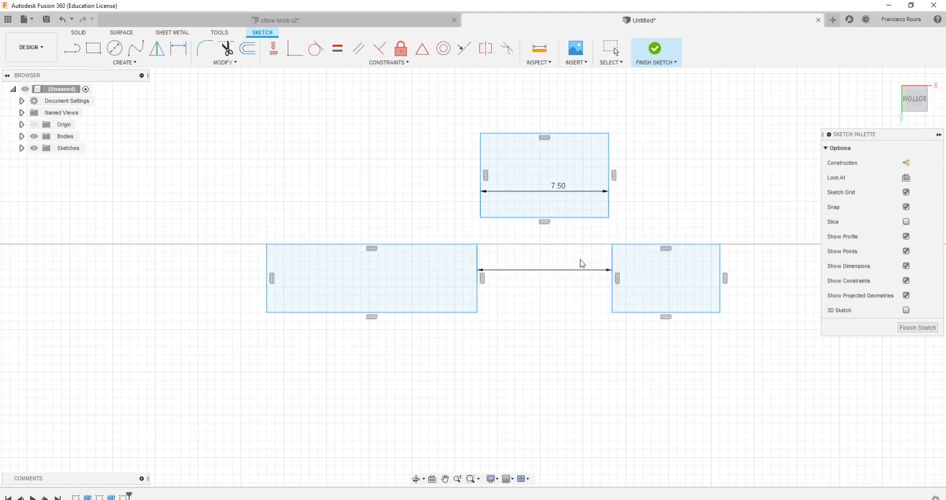
{"action": "key", "text": "Escape"}
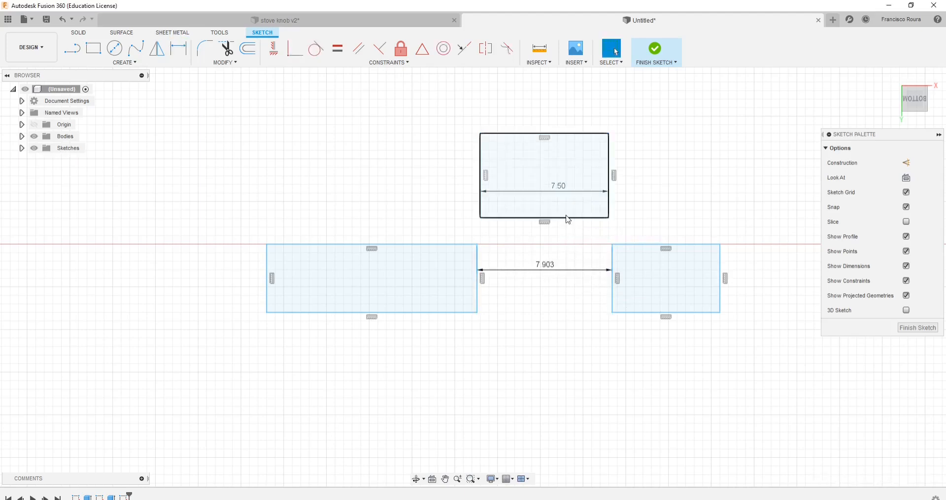
Step: Extend the upper rectangle's bottom edge down into the gap, and set the gap's width to 8 mm
{"action": "mouse_move", "coordinate": [564, 223]}
{"action": "left_mouse_down"}
{"action": "mouse_move", "coordinate": [562, 316]}
{"action": "mouse_move", "coordinate": [567, 207]}
{"action": "mouse_move", "coordinate": [588, 223]}
{"action": "mouse_move", "coordinate": [591, 263]}
{"action": "mouse_move", "coordinate": [606, 260]}
{"action": "left_mouse_up"}
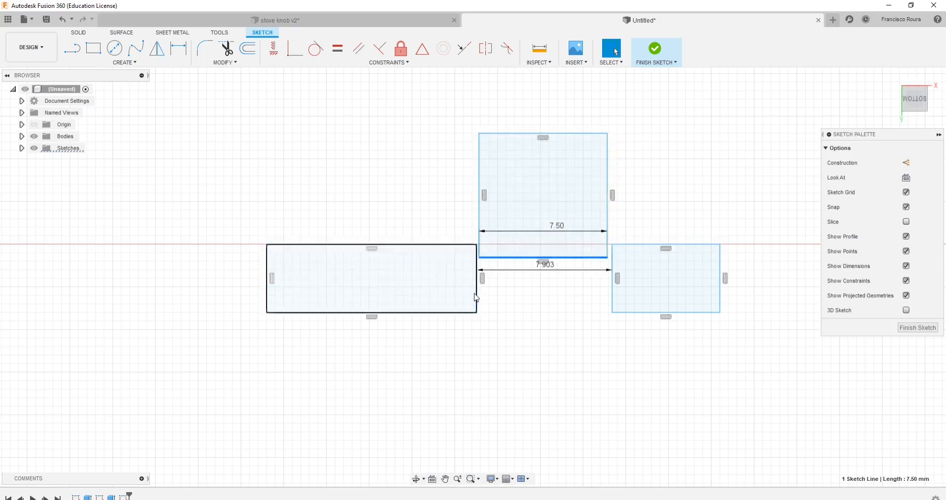
{"action": "mouse_move", "coordinate": [476, 296]}
{"action": "left_mouse_down"}
{"action": "mouse_move", "coordinate": [469, 300]}
{"action": "mouse_move", "coordinate": [485, 302]}
{"action": "left_mouse_up"}
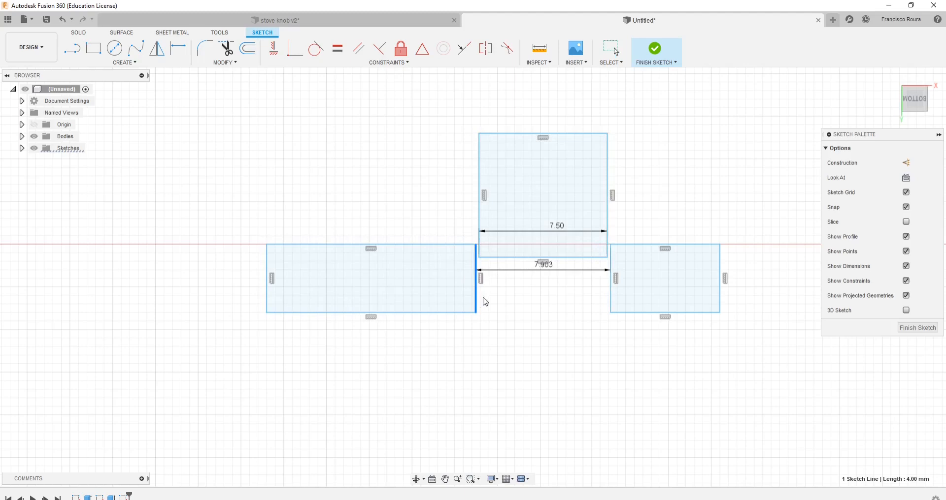
{"action": "double_click", "coordinate": [544, 265]}
{"action": "type", "text": "8"}
{"action": "key", "text": "Return"}
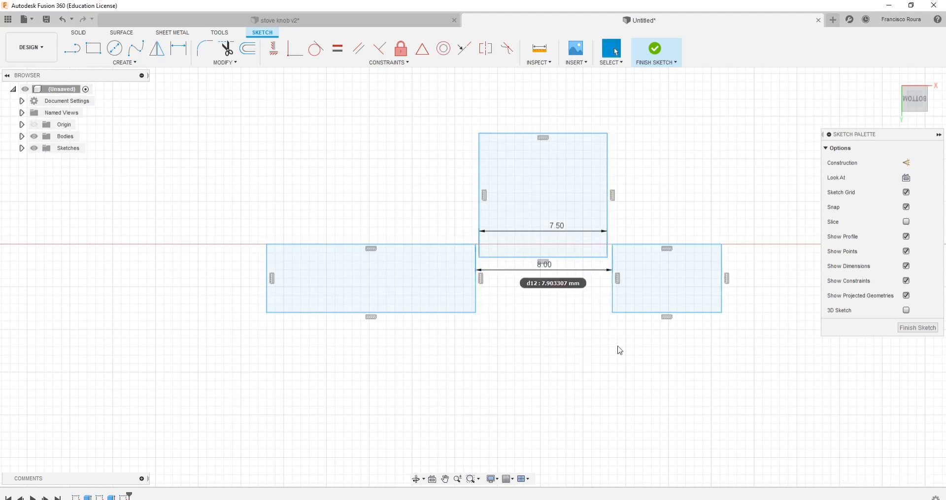
Step: Raise the upper rectangle's bottom edge back above the gap, and delete all three example rectangles with their dimensions
{"action": "left_click", "coordinate": [574, 257]}
{"action": "mouse_move", "coordinate": [574, 257]}
{"action": "left_mouse_down"}
{"action": "mouse_move", "coordinate": [577, 364]}
{"action": "mouse_move", "coordinate": [570, 215]}
{"action": "mouse_move", "coordinate": [581, 184]}
{"action": "mouse_move", "coordinate": [578, 349]}
{"action": "mouse_move", "coordinate": [576, 226]}
{"action": "left_mouse_up"}
{"action": "left_click", "coordinate": [460, 204]}
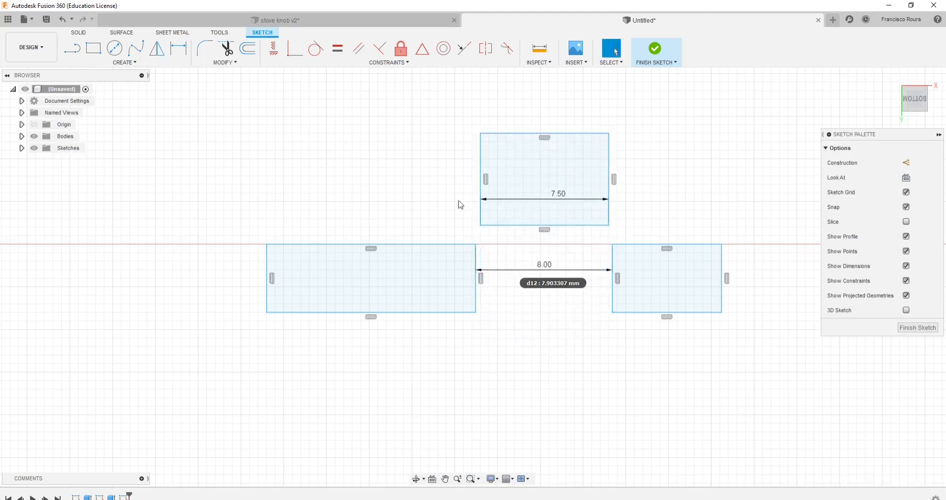
{"action": "left_click_drag", "start_coordinate": [205, 93], "coordinate": [780, 365]}
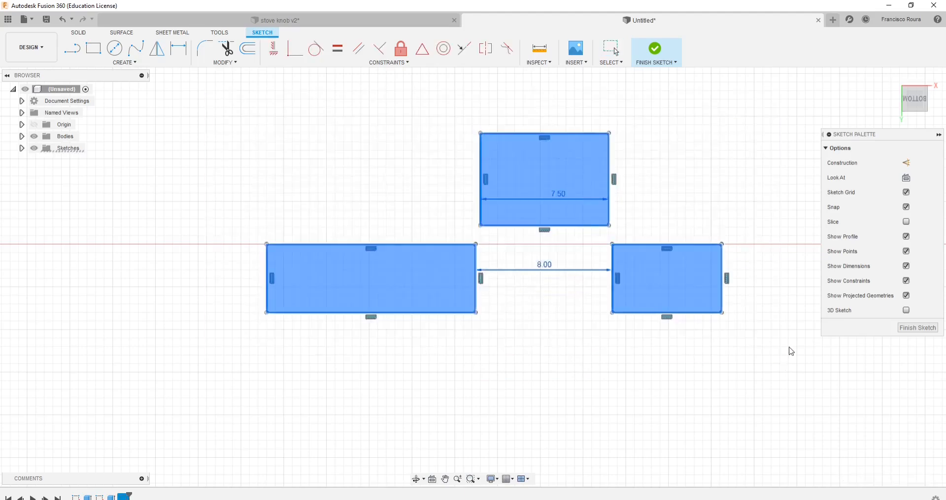
{"action": "key", "text": "Delete"}
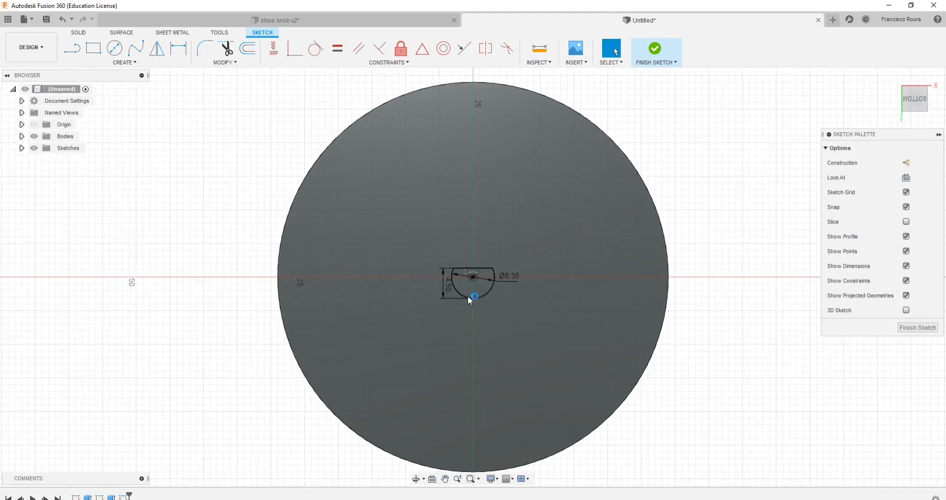
Step: Select the whole D-shaped profile and convert its arc and flat edge to construction geometry
{"action": "scroll", "coordinate": [482, 273], "scroll_direction": "up", "scroll_amount": 10}
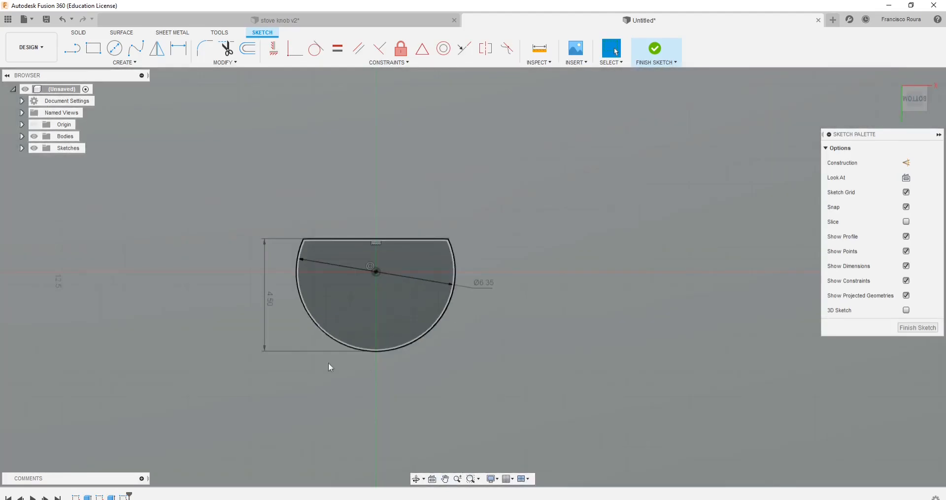
{"action": "scroll", "coordinate": [282, 265], "scroll_direction": "up", "scroll_amount": 2}
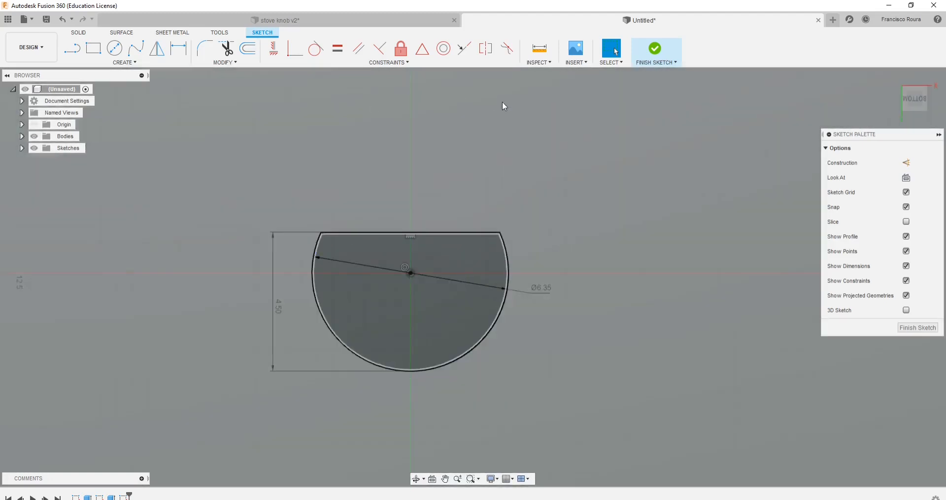
{"action": "scroll", "coordinate": [586, 289], "scroll_direction": "down", "scroll_amount": 3}
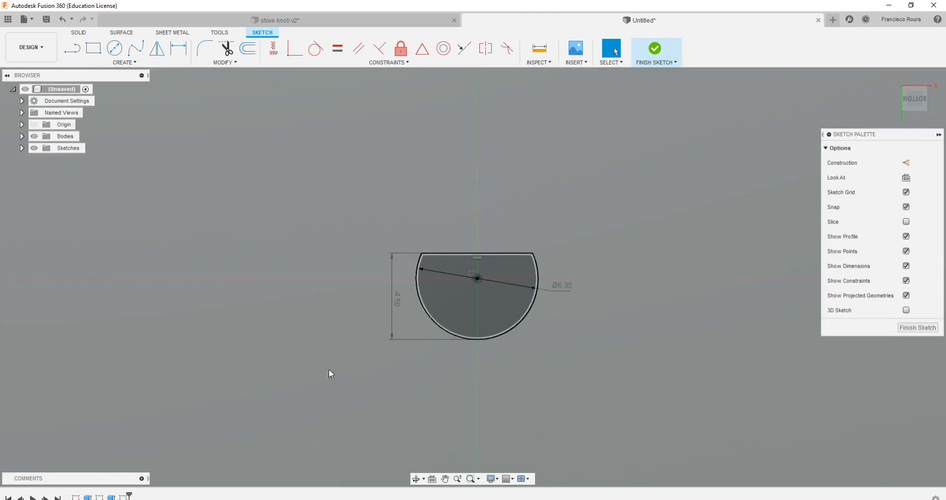
{"action": "scroll", "coordinate": [584, 258], "scroll_direction": "up", "scroll_amount": 3}
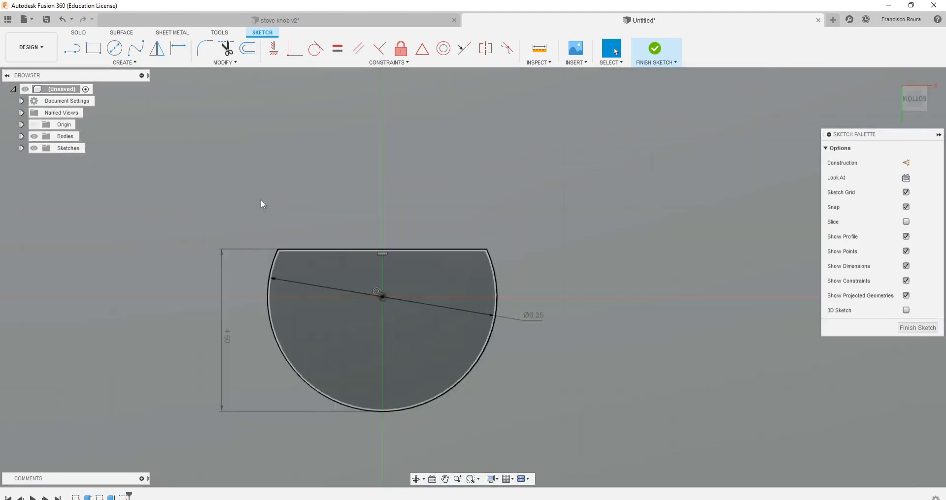
{"action": "mouse_move", "coordinate": [221, 176]}
{"action": "left_mouse_down"}
{"action": "mouse_move", "coordinate": [528, 438]}
{"action": "mouse_move", "coordinate": [582, 456]}
{"action": "left_mouse_up"}
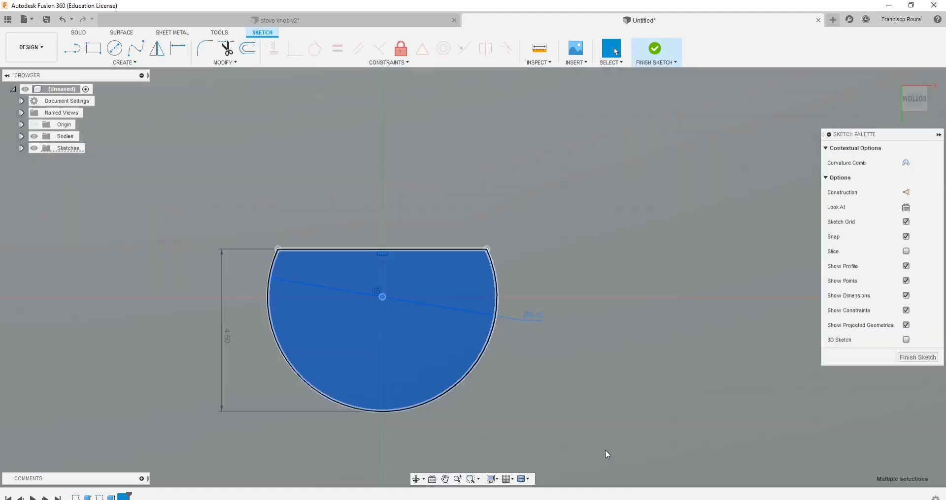
{"action": "scroll", "coordinate": [415, 273], "scroll_direction": "down", "scroll_amount": 2}
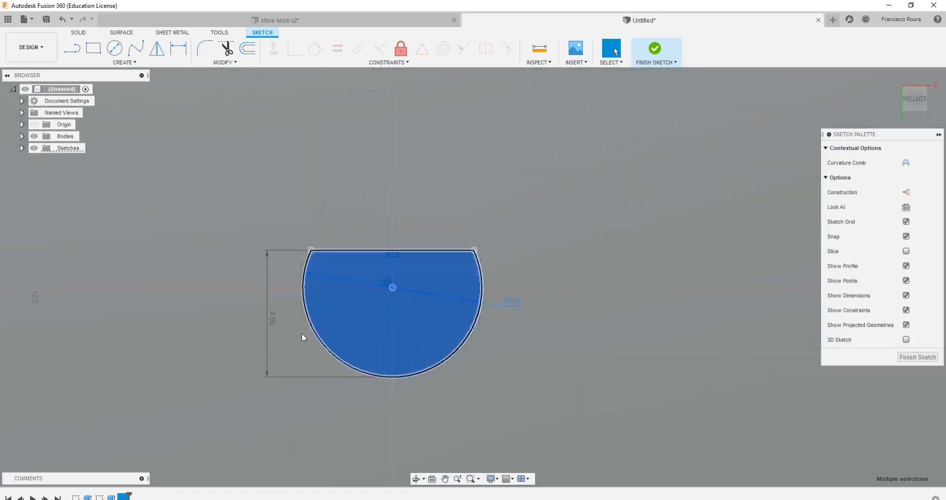
{"action": "scroll", "coordinate": [302, 333], "scroll_direction": "up", "scroll_amount": 2}
{"action": "left_click", "coordinate": [560, 373]}
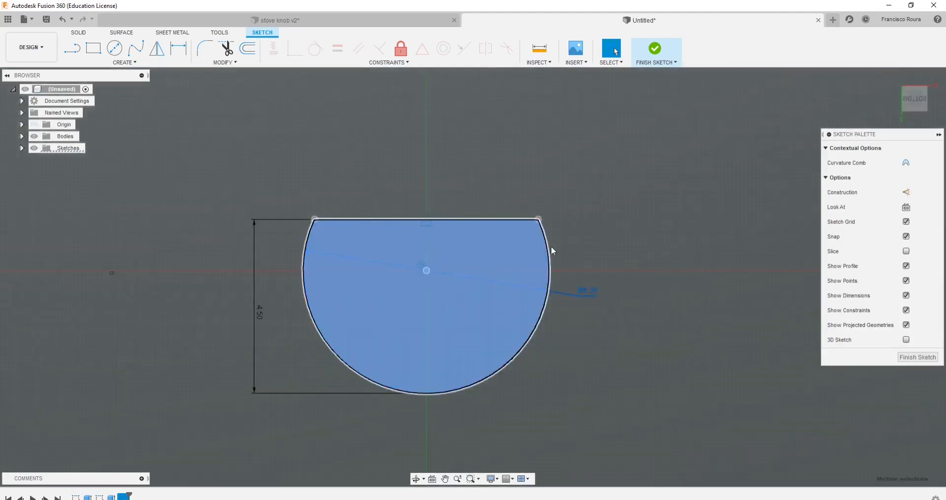
{"action": "mouse_move", "coordinate": [898, 133]}
{"action": "left_mouse_down"}
{"action": "mouse_move", "coordinate": [810, 141]}
{"action": "mouse_move", "coordinate": [787, 132]}
{"action": "left_mouse_up"}
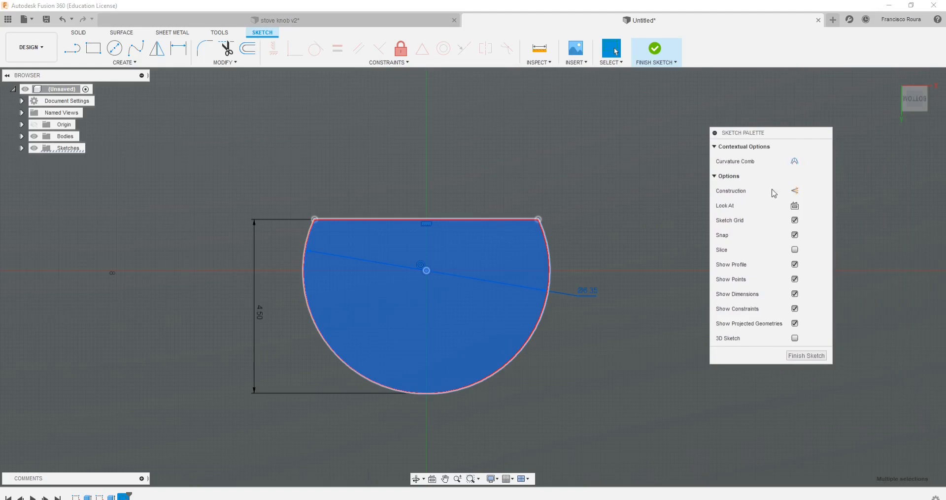
{"action": "left_click", "coordinate": [795, 191]}
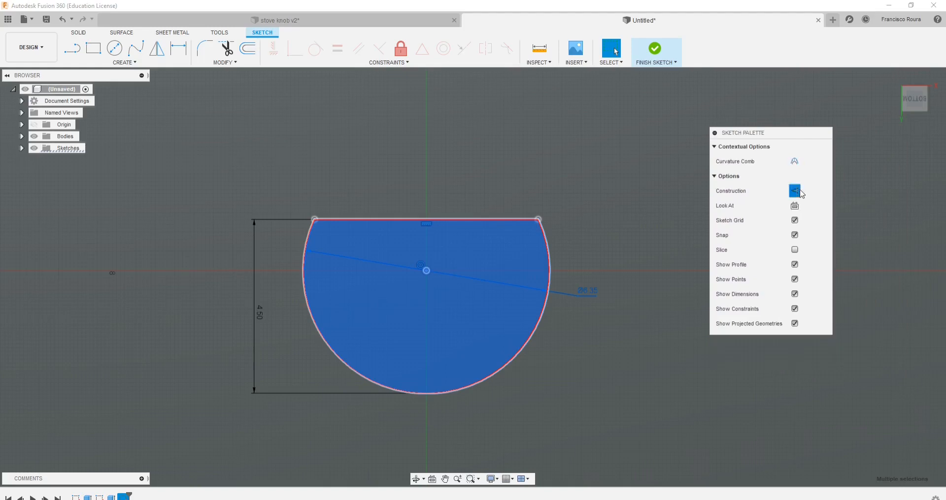
Step: Try extruding the knob's underside profile while the D shape is construction geometry, and cancel the command
{"action": "scroll", "coordinate": [618, 231], "scroll_direction": "up", "scroll_amount": 2}
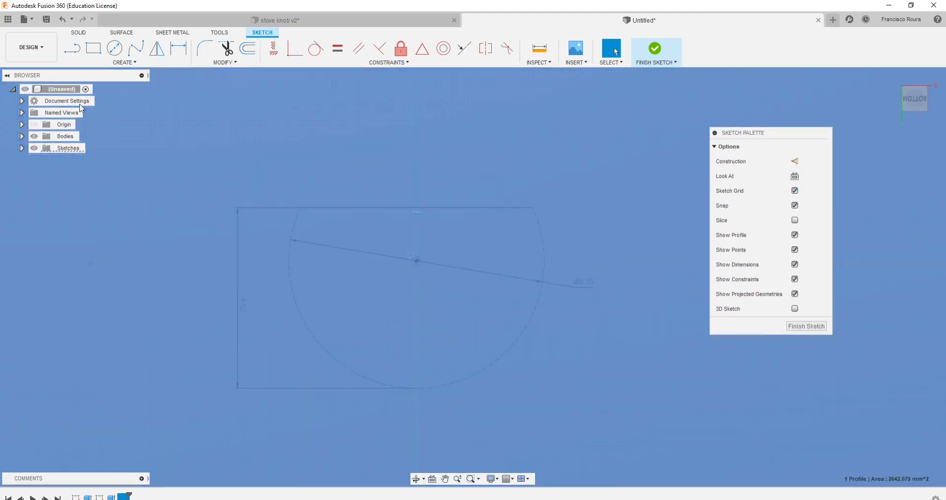
{"action": "key", "text": "e"}
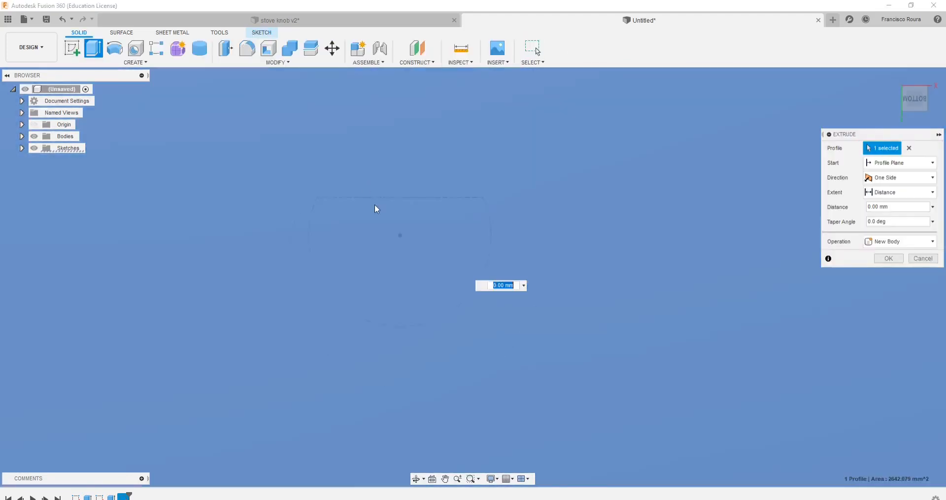
{"action": "scroll", "coordinate": [394, 230], "scroll_direction": "down", "scroll_amount": 3}
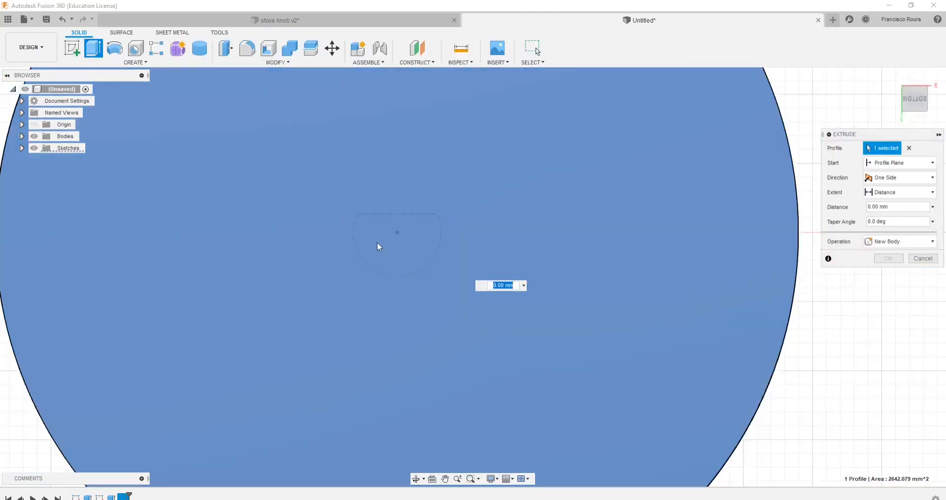
{"action": "key", "text": "Escape"}
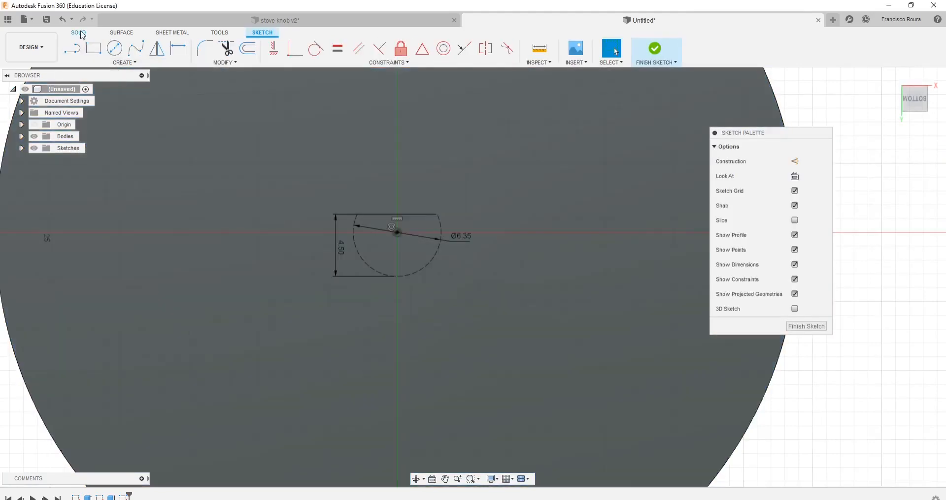
{"action": "left_click", "coordinate": [78, 33]}
{"action": "left_click", "coordinate": [93, 48]}
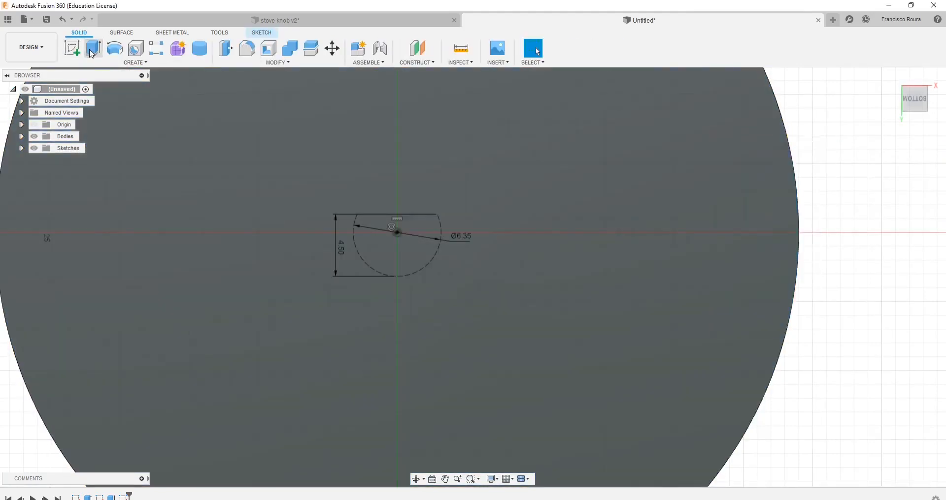
{"action": "scroll", "coordinate": [294, 229], "scroll_direction": "down", "scroll_amount": 3}
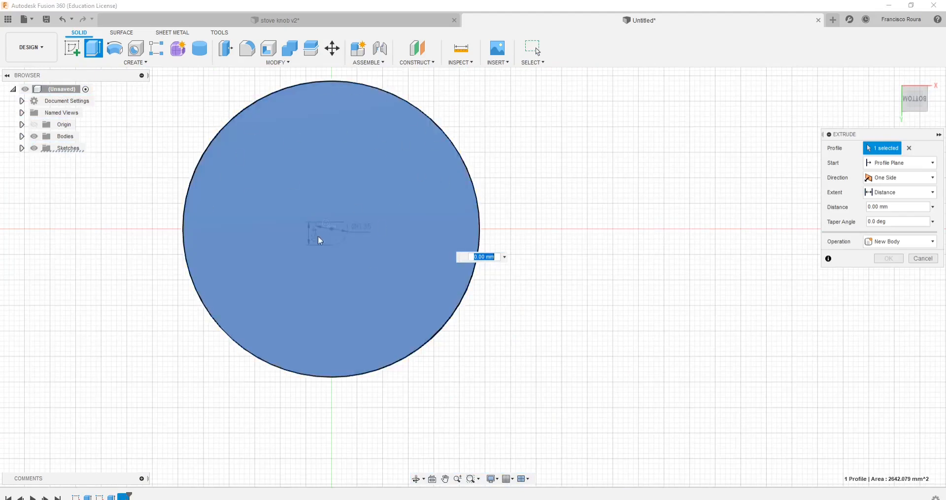
{"action": "scroll", "coordinate": [317, 235], "scroll_direction": "up", "scroll_amount": 5}
{"action": "key", "text": "Escape"}
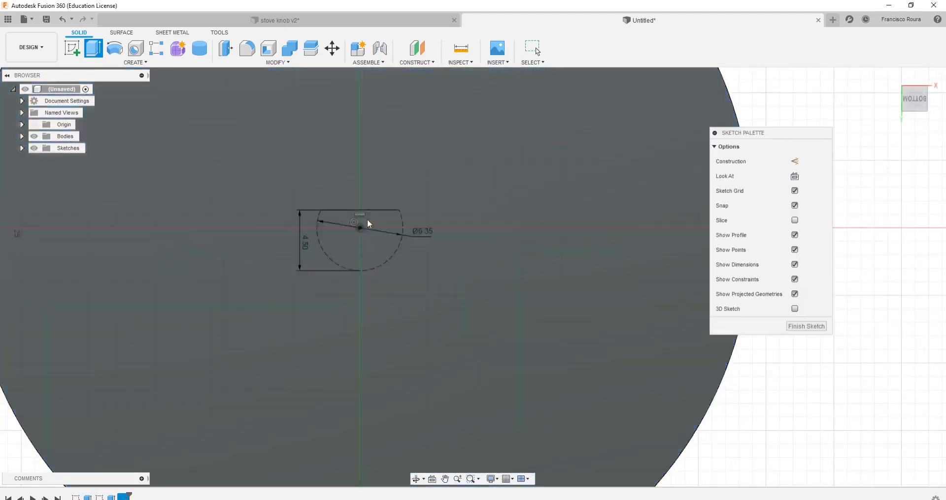
Step: Turn the D-shaped profile's construction lines back into normal sketch geometry
{"action": "scroll", "coordinate": [399, 218], "scroll_direction": "up", "scroll_amount": 4}
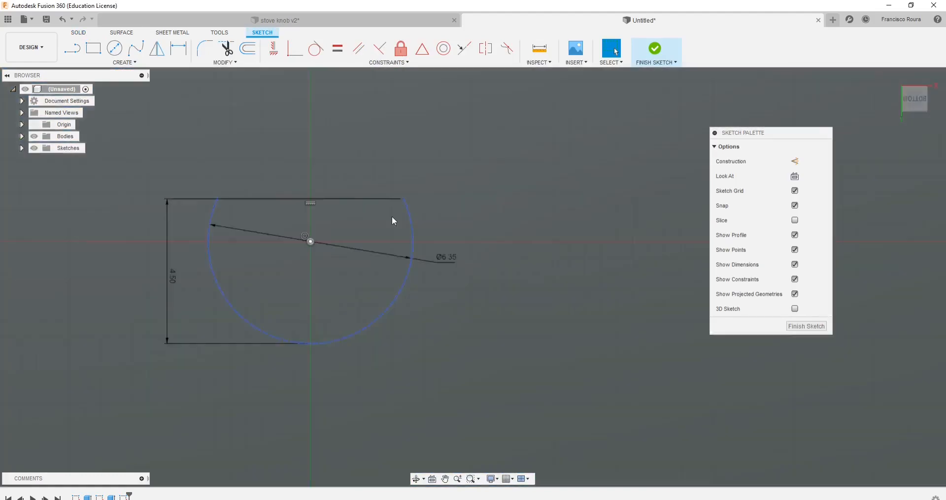
{"action": "scroll", "coordinate": [686, 262], "scroll_direction": "down", "scroll_amount": 1}
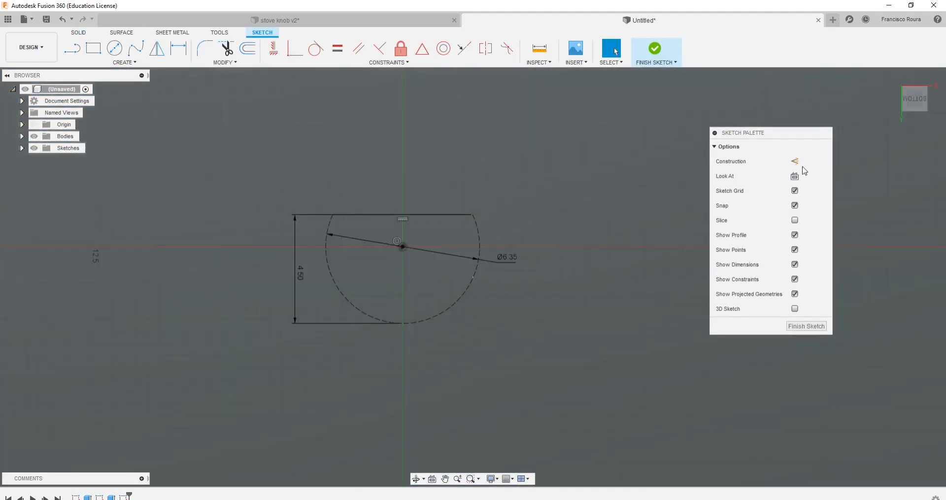
{"action": "scroll", "coordinate": [214, 150], "scroll_direction": "down", "scroll_amount": 6}
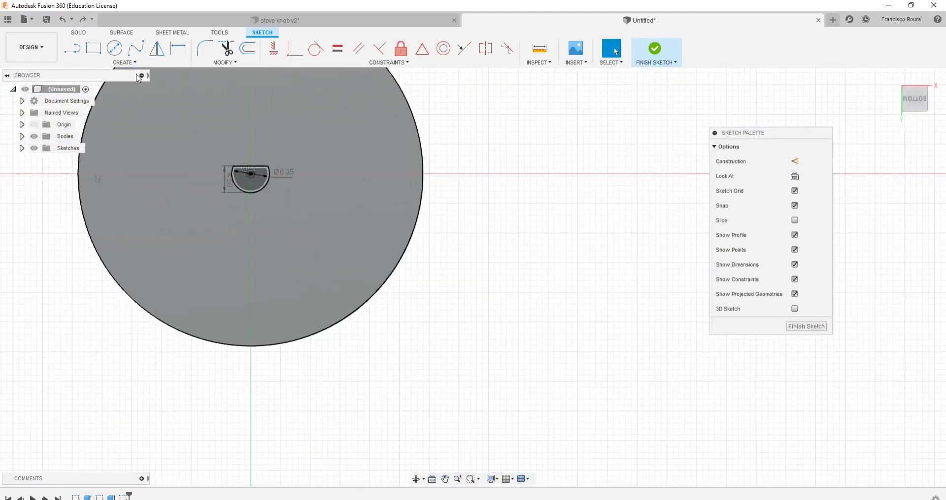
Step: Start an extrusion with the D shape as normal geometry, and cancel back to editing the sketch
{"action": "left_click", "coordinate": [81, 33]}
{"action": "left_click", "coordinate": [90, 51]}
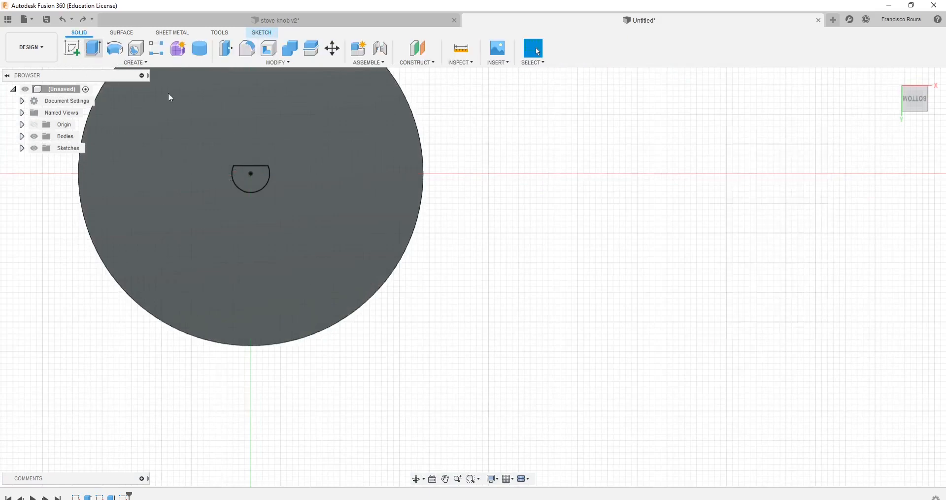
{"action": "key", "text": "Escape"}
{"action": "double_click", "coordinate": [251, 188]}
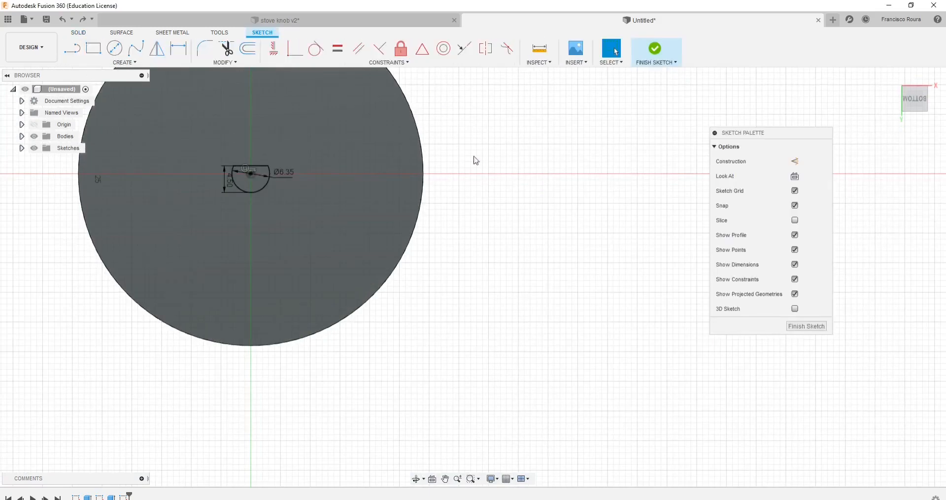
Step: Convert the D-shaped profile to construction geometry again and clear the selection
{"action": "left_click_drag", "start_coordinate": [491, 138], "coordinate": [202, 243]}
{"action": "left_click", "coordinate": [795, 191]}
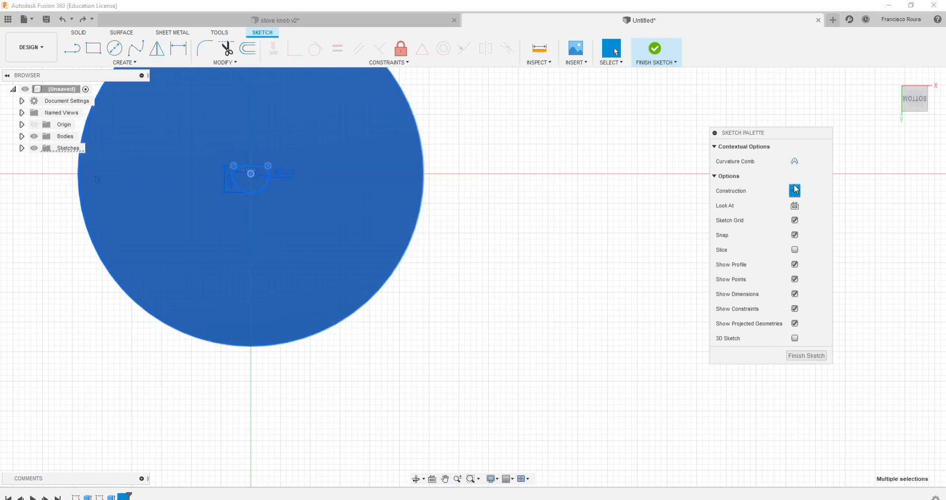
{"action": "left_click", "coordinate": [525, 209]}
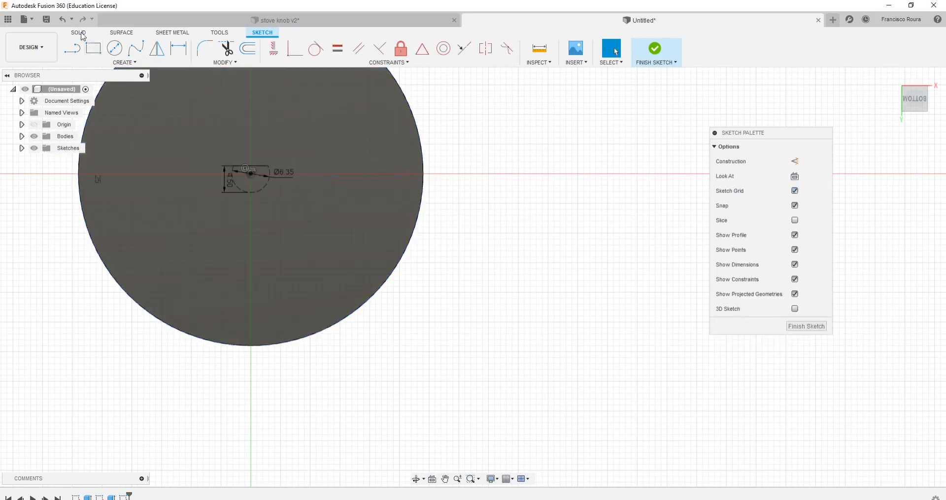
Step: Start another extrusion with the D shape as construction geometry, cancel it, and return to the D-shaped profile in the sketch
{"action": "left_click", "coordinate": [78, 33]}
{"action": "left_click", "coordinate": [93, 49]}
{"action": "key", "text": "Escape"}
{"action": "double_click", "coordinate": [242, 189]}
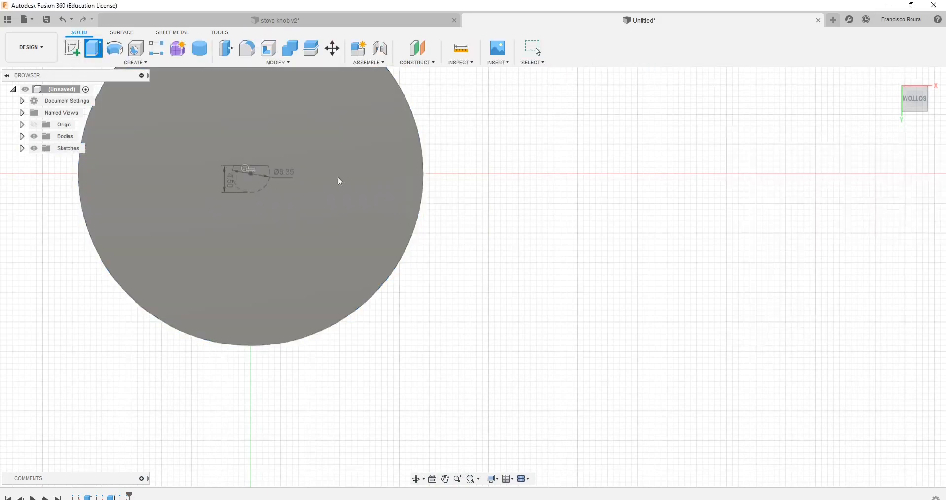
{"action": "scroll", "coordinate": [204, 163], "scroll_direction": "up", "scroll_amount": 5}
{"action": "scroll", "coordinate": [288, 140], "scroll_direction": "down", "scroll_amount": 2}
{"action": "scroll", "coordinate": [288, 140], "scroll_direction": "up", "scroll_amount": 3}
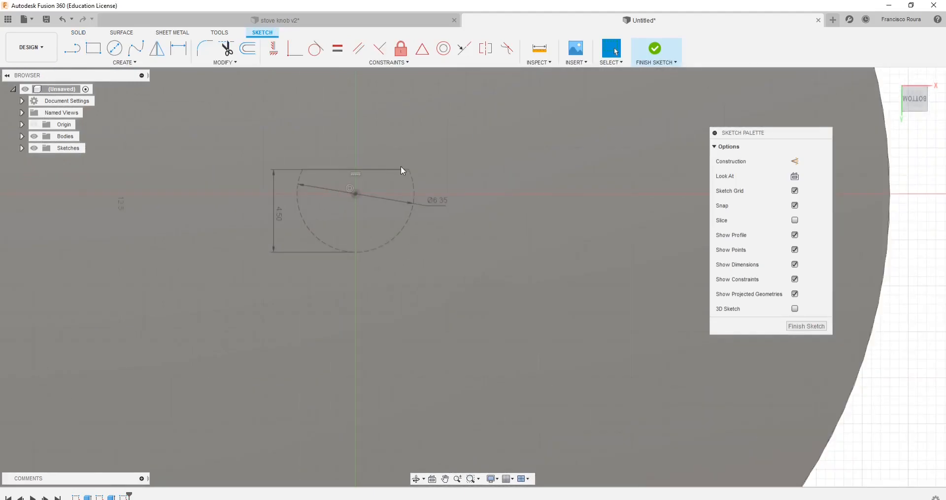
Step: Draw a short vertical practice line beside the D-shaped profile for demonstrating the Offset command
{"action": "scroll", "coordinate": [405, 212], "scroll_direction": "down", "scroll_amount": 2}
{"action": "scroll", "coordinate": [299, 139], "scroll_direction": "up", "scroll_amount": 3}
{"action": "scroll", "coordinate": [414, 252], "scroll_direction": "up", "scroll_amount": 2}
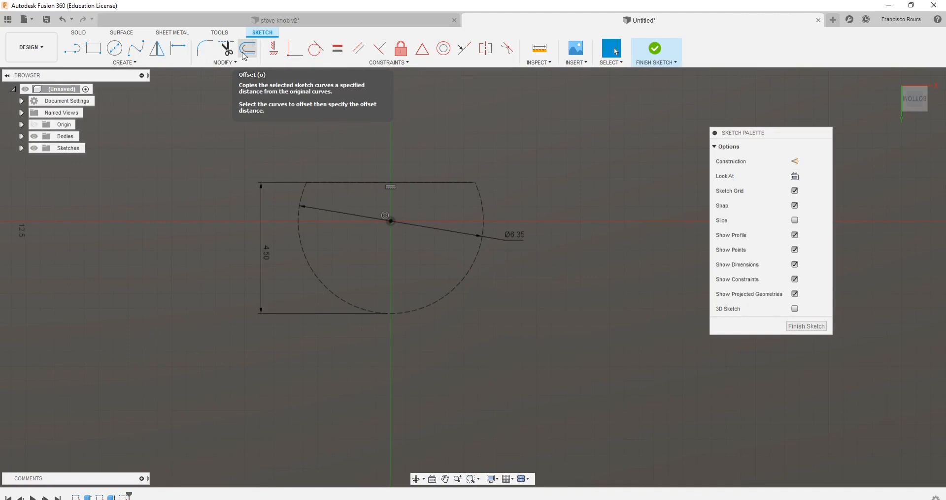
{"action": "key", "text": "l"}
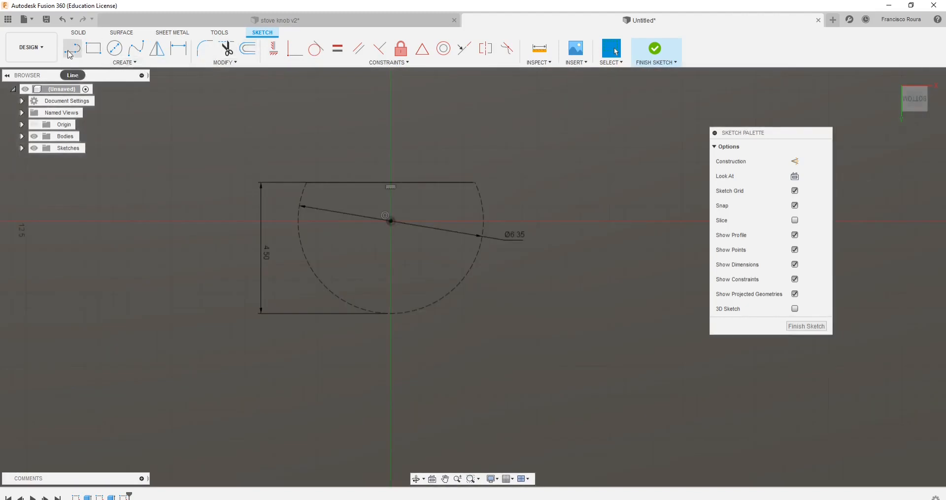
{"action": "left_click", "coordinate": [114, 201]}
{"action": "left_click", "coordinate": [113, 251]}
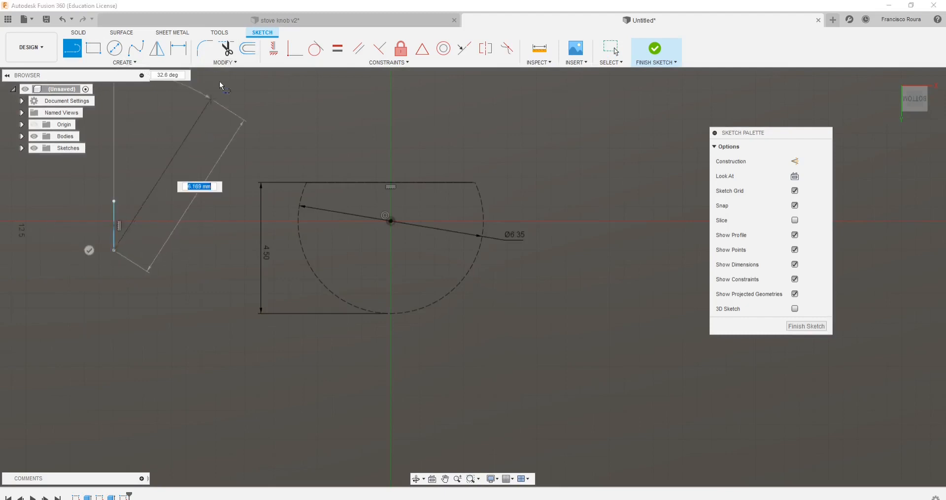
Step: Preview offsets to both sides of the vertical practice line, cancel the offset, and delete the line
{"action": "left_click", "coordinate": [248, 49]}
{"action": "left_click", "coordinate": [114, 218]}
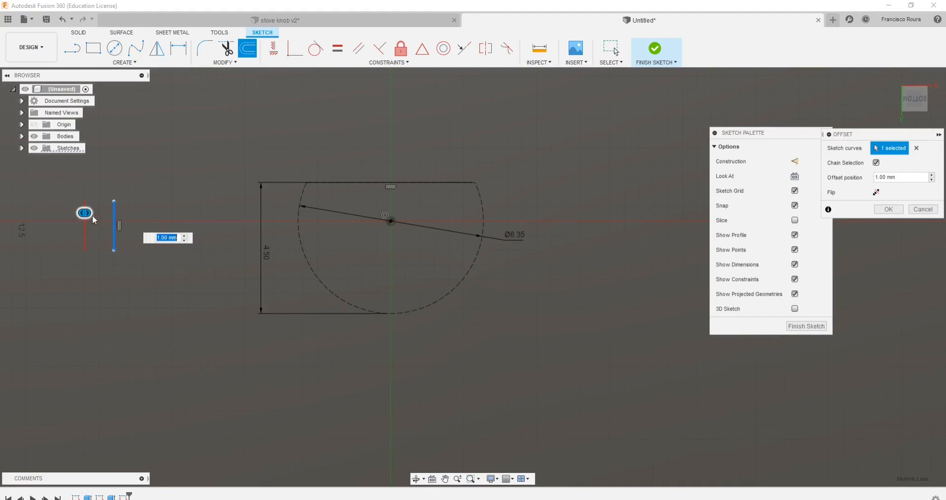
{"action": "left_click_drag", "start_coordinate": [85, 214], "coordinate": [150, 220]}
{"action": "key", "text": "Escape"}
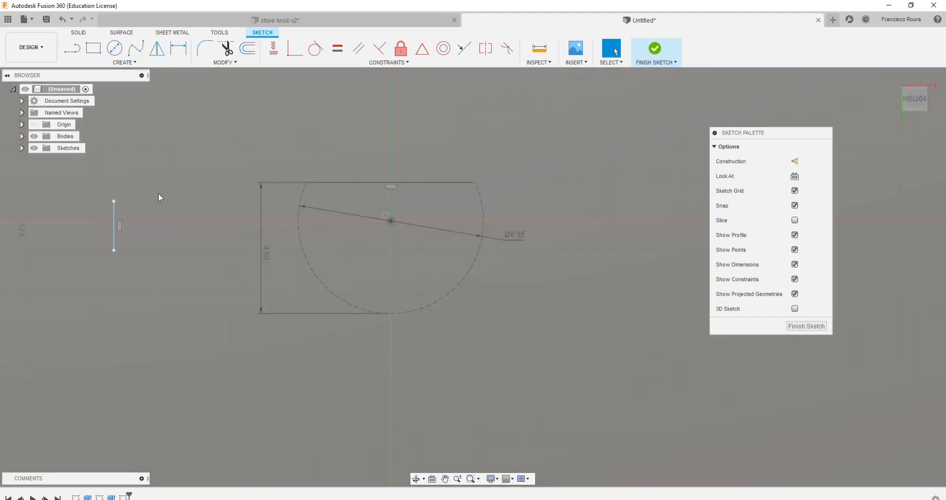
{"action": "left_click_drag", "start_coordinate": [149, 183], "coordinate": [109, 279]}
{"action": "key", "text": "Delete"}
Step: Draw a small practice circle beside the D-shaped profile
{"action": "key", "text": "c"}
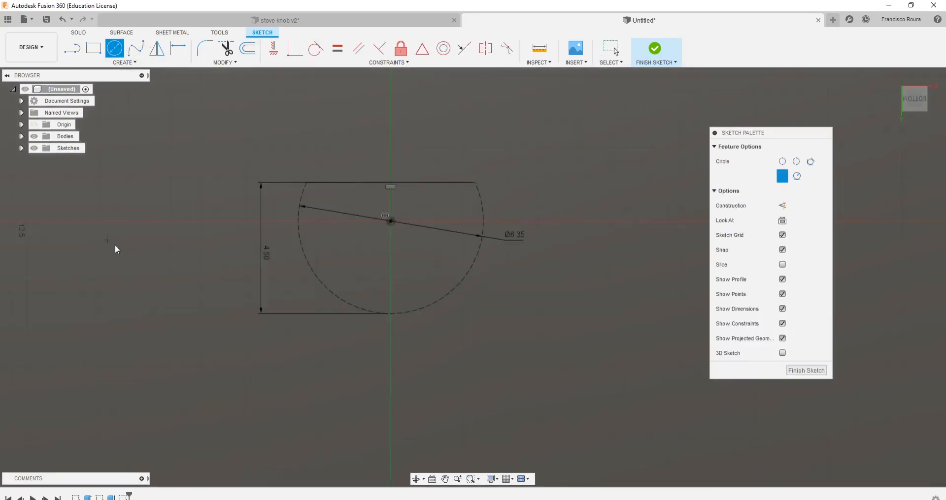
{"action": "left_click", "coordinate": [107, 239]}
{"action": "left_click", "coordinate": [133, 265]}
{"action": "key", "text": "Escape"}
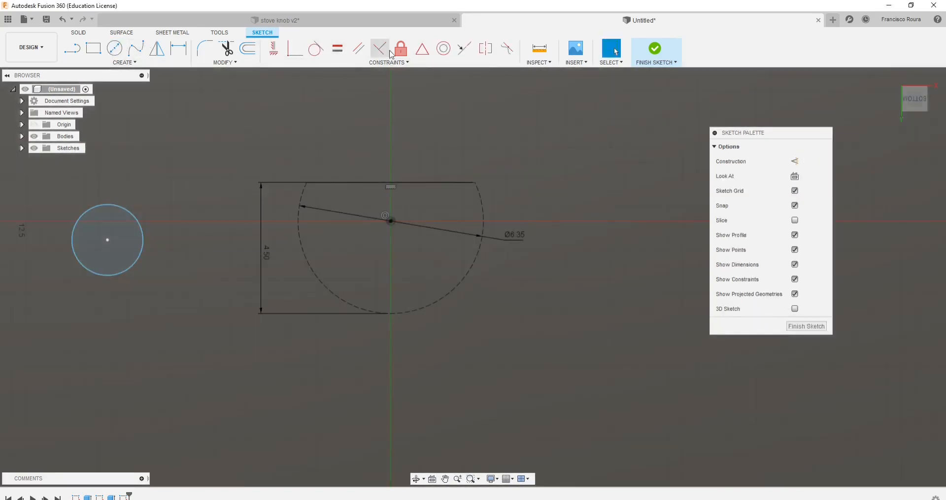
Step: Preview an outward offset of about 1.26 mm on the practice circle, cancel it, and delete the circle
{"action": "left_click", "coordinate": [247, 49]}
{"action": "left_click", "coordinate": [139, 223]}
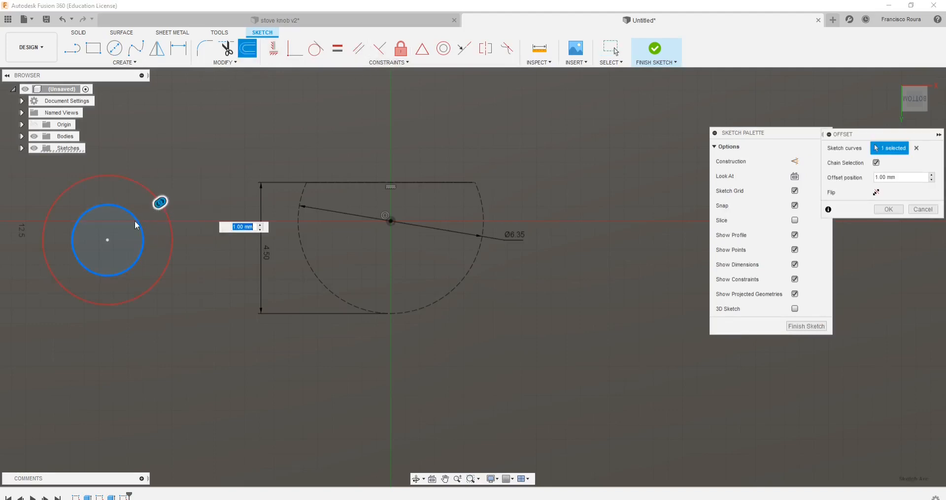
{"action": "mouse_move", "coordinate": [160, 206]}
{"action": "left_mouse_down"}
{"action": "mouse_move", "coordinate": [122, 230]}
{"action": "mouse_move", "coordinate": [168, 198]}
{"action": "left_mouse_up"}
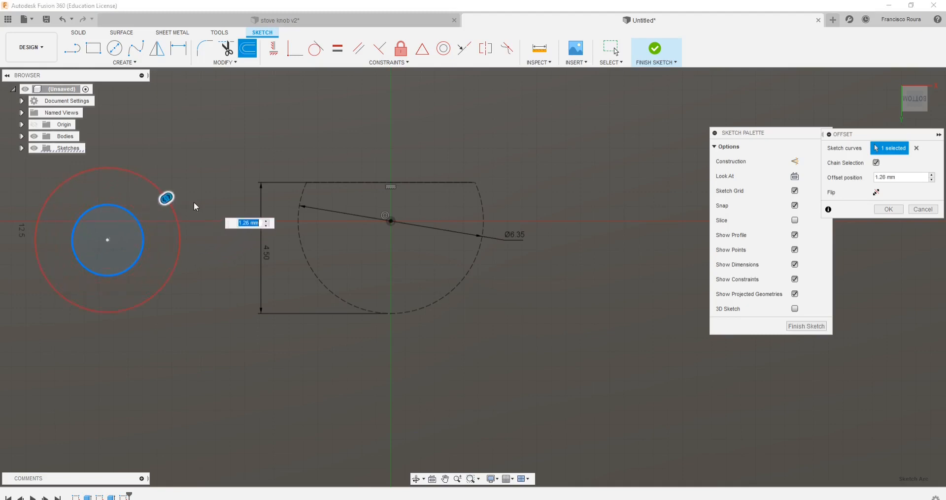
{"action": "key", "text": "Escape"}
{"action": "left_click", "coordinate": [140, 224]}
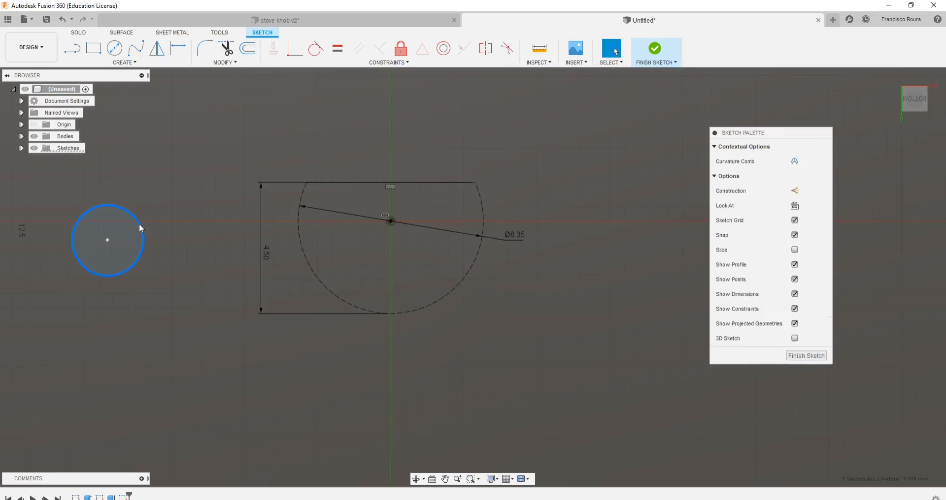
{"action": "key", "text": "Delete"}
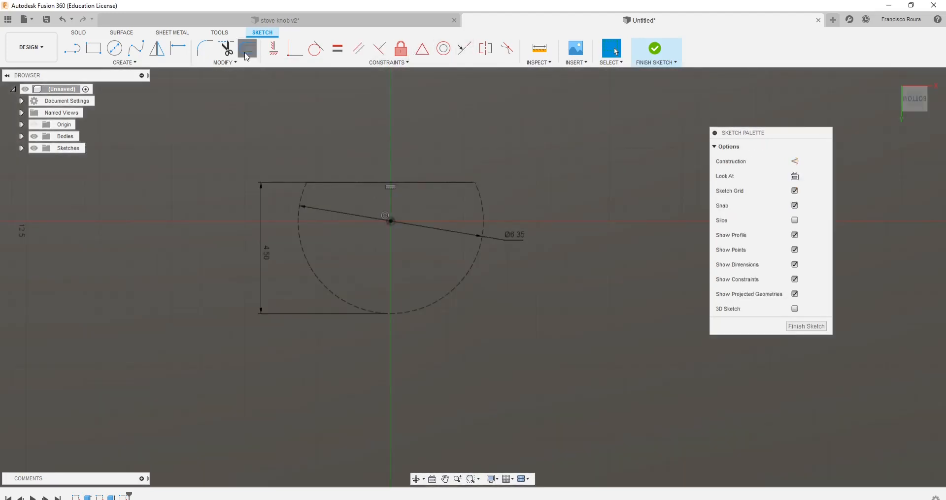
Step: Offset the whole D-shaped construction profile outward by 0.25 mm as fit clearance
{"action": "left_click", "coordinate": [247, 47]}
{"action": "left_click", "coordinate": [299, 217]}
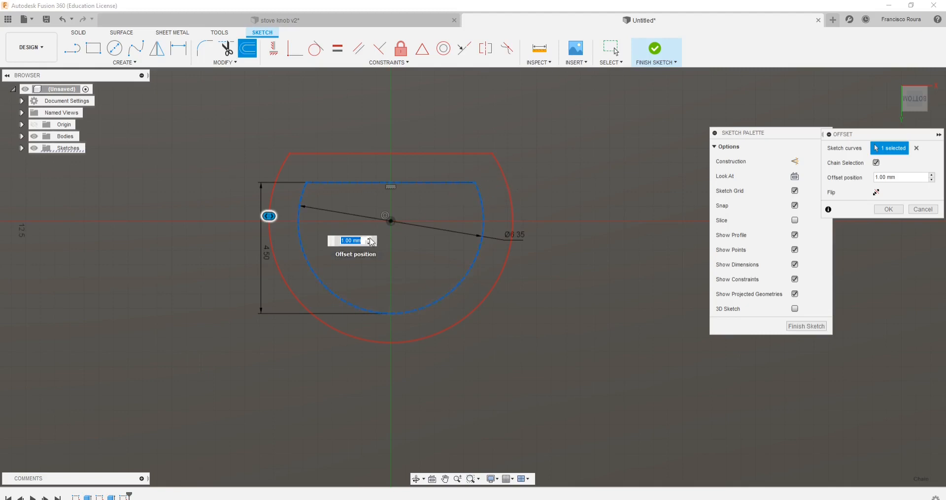
{"action": "key", "text": "Return"}
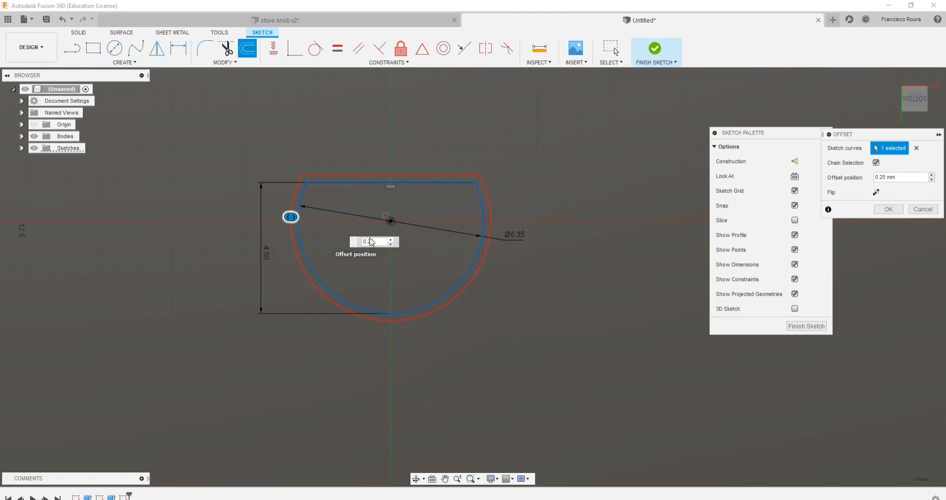
{"action": "key", "text": "Return"}
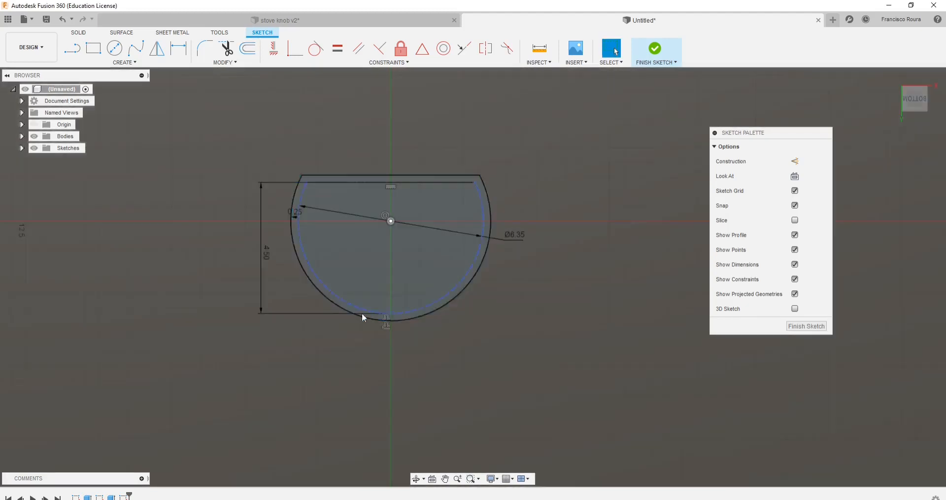
Step: Sketch a circle centred on the origin around the D-shaped profile, about 3.5 mm outside the offset arc
{"action": "scroll", "coordinate": [255, 180], "scroll_direction": "down", "scroll_amount": 6}
{"action": "scroll", "coordinate": [282, 182], "scroll_direction": "up", "scroll_amount": 7}
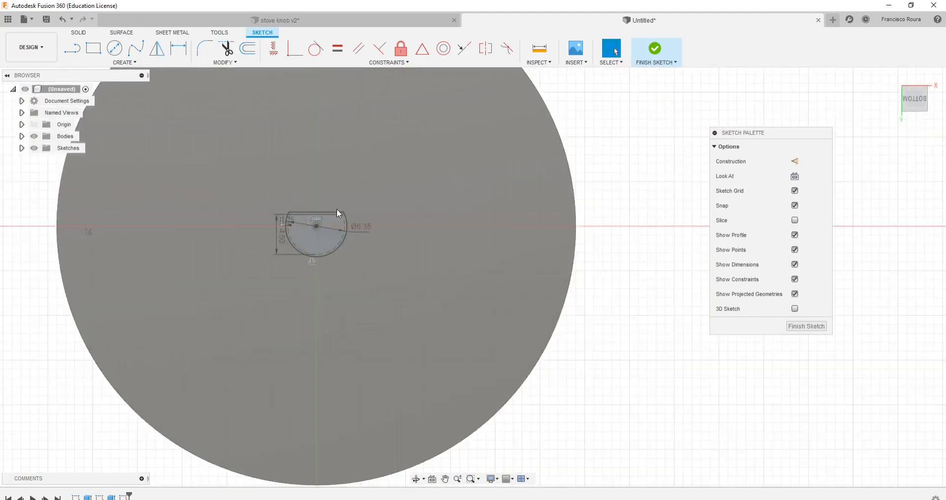
{"action": "scroll", "coordinate": [357, 221], "scroll_direction": "down", "scroll_amount": 5}
{"action": "scroll", "coordinate": [280, 231], "scroll_direction": "up", "scroll_amount": 4}
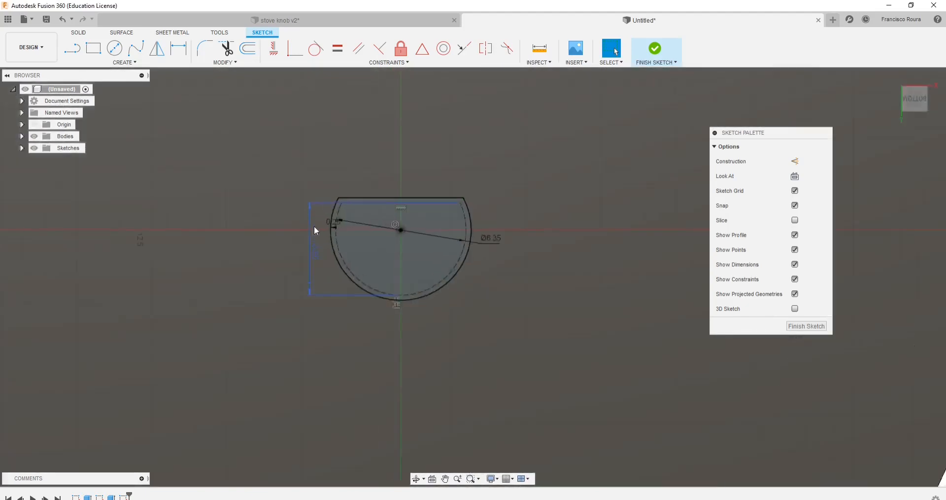
{"action": "scroll", "coordinate": [394, 220], "scroll_direction": "down", "scroll_amount": 2}
{"action": "scroll", "coordinate": [512, 221], "scroll_direction": "up", "scroll_amount": 1}
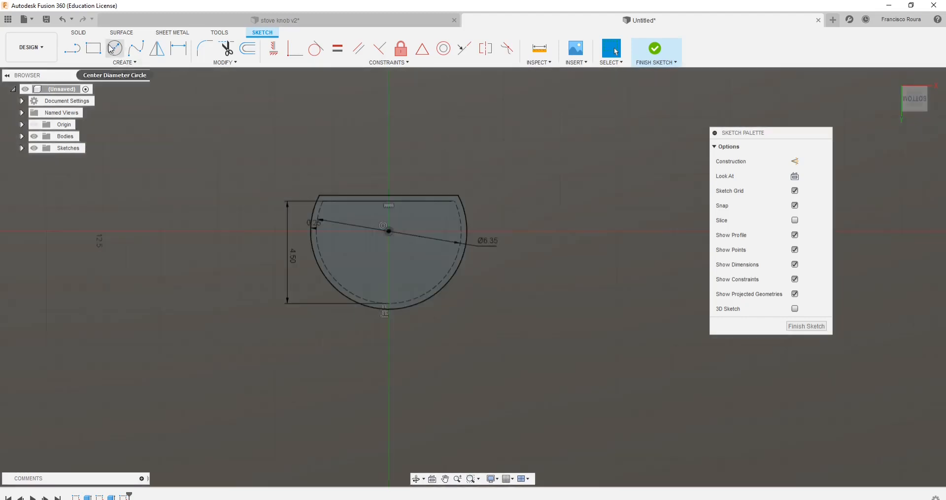
{"action": "left_click", "coordinate": [116, 48]}
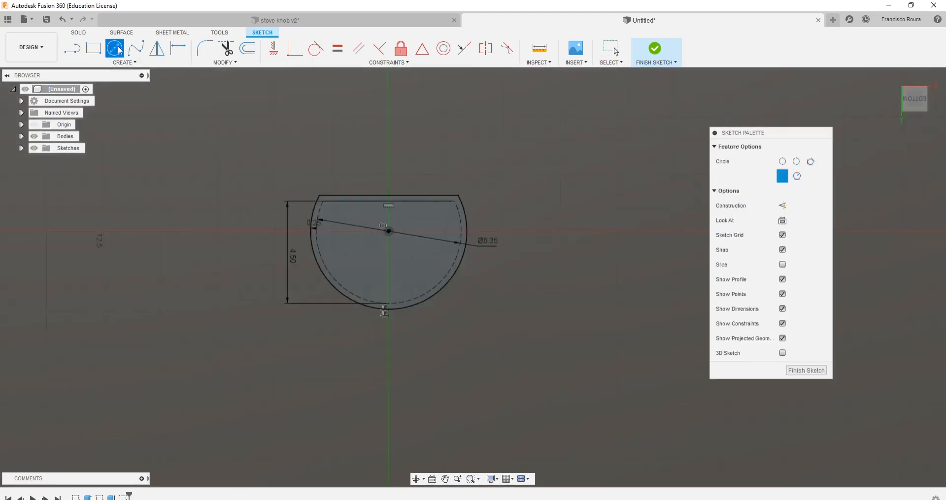
{"action": "left_click", "coordinate": [389, 232]}
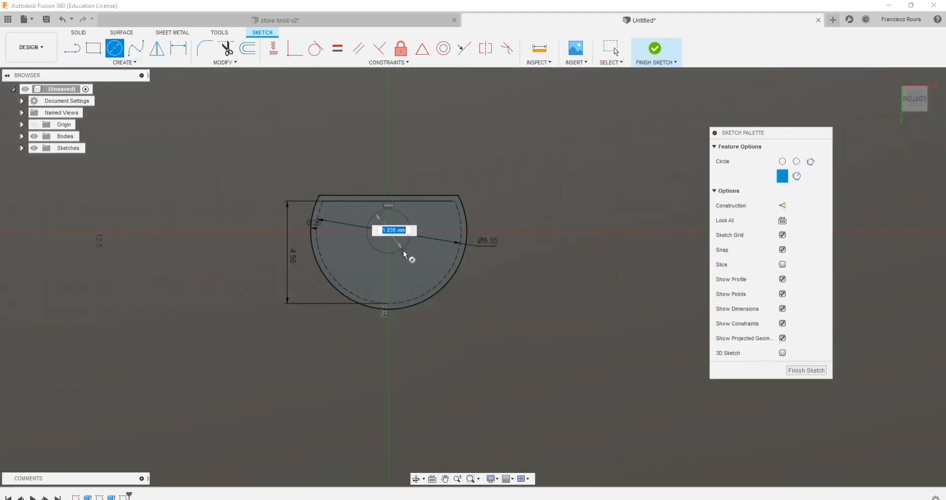
{"action": "left_click", "coordinate": [542, 276]}
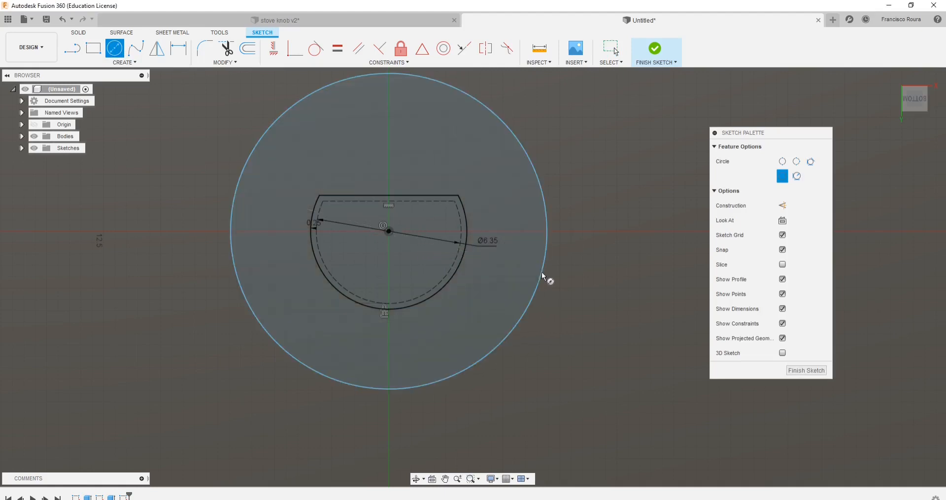
{"action": "key", "text": "Escape"}
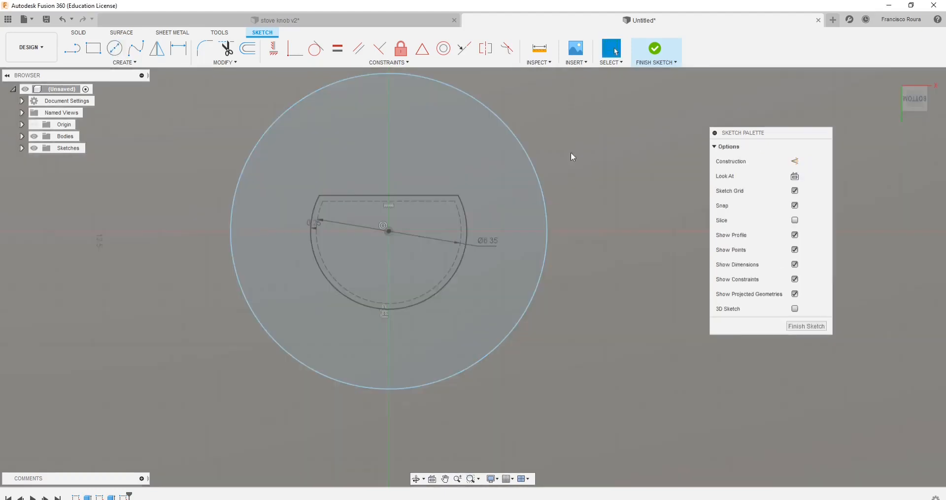
{"action": "scroll", "coordinate": [566, 173], "scroll_direction": "down", "scroll_amount": 3}
{"action": "scroll", "coordinate": [566, 173], "scroll_direction": "up", "scroll_amount": 2}
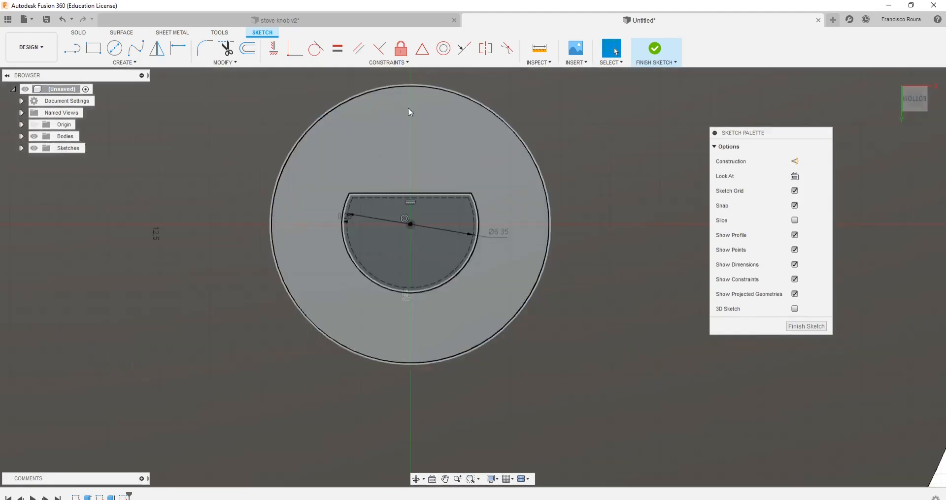
{"action": "key", "text": "d"}
{"action": "left_click", "coordinate": [479, 213]}
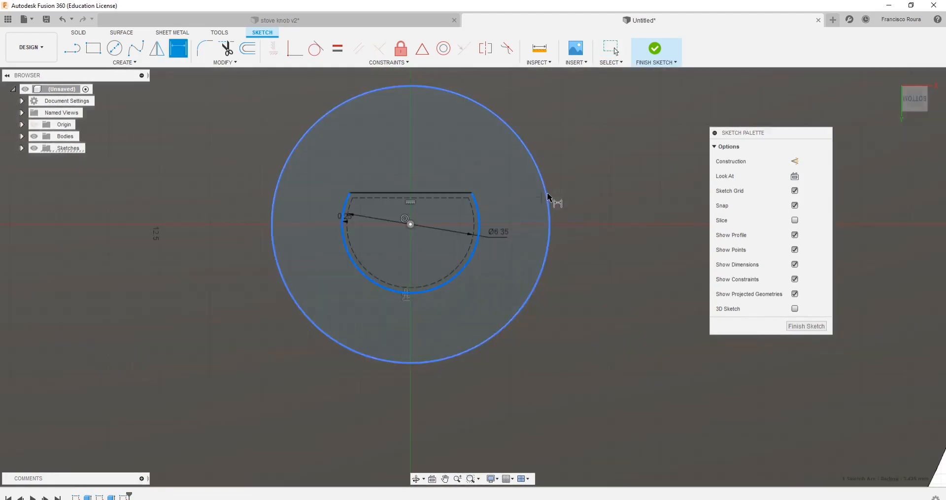
{"action": "key", "text": "Escape"}
{"action": "key", "text": "d"}
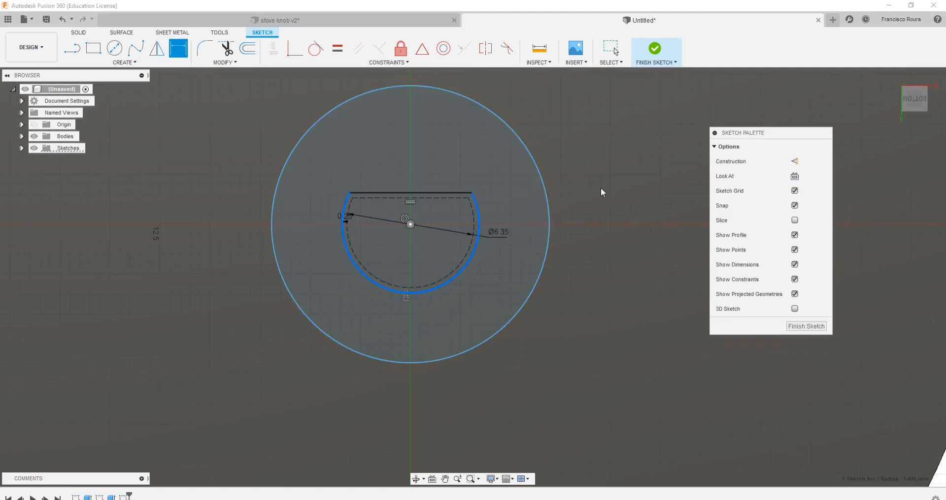
{"action": "left_click", "coordinate": [601, 189]}
{"action": "key", "text": "Escape"}
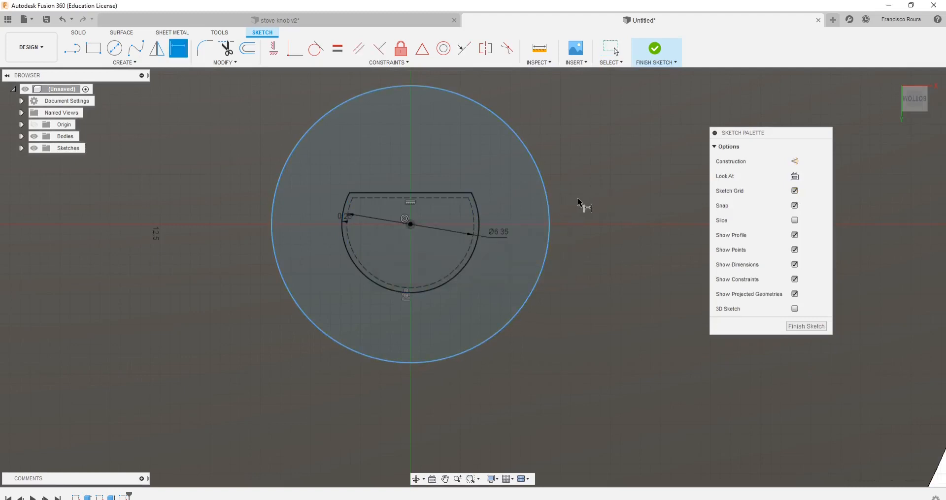
{"action": "left_click", "coordinate": [178, 48]}
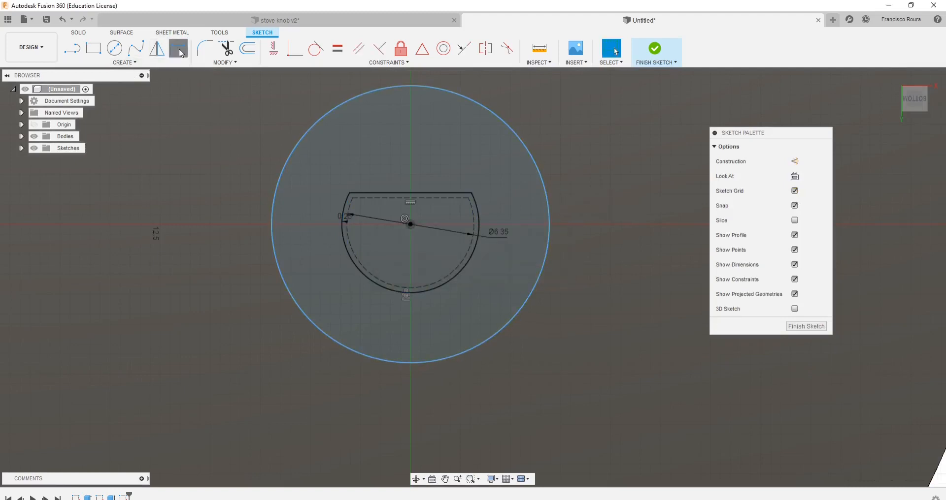
{"action": "left_click", "coordinate": [294, 147]}
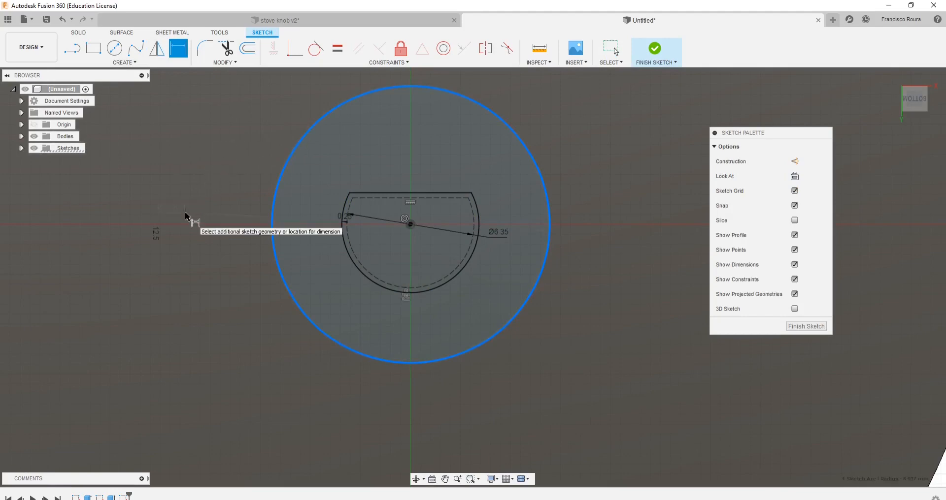
{"action": "key", "text": "Escape"}
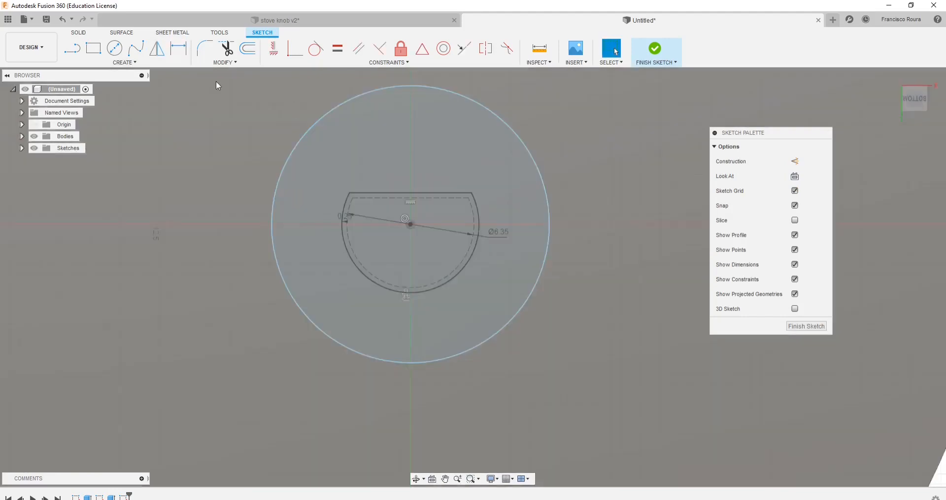
Step: Dimension the gap between the outer circle and the offset D-shape's arc as 3 mm
{"action": "left_click", "coordinate": [179, 50]}
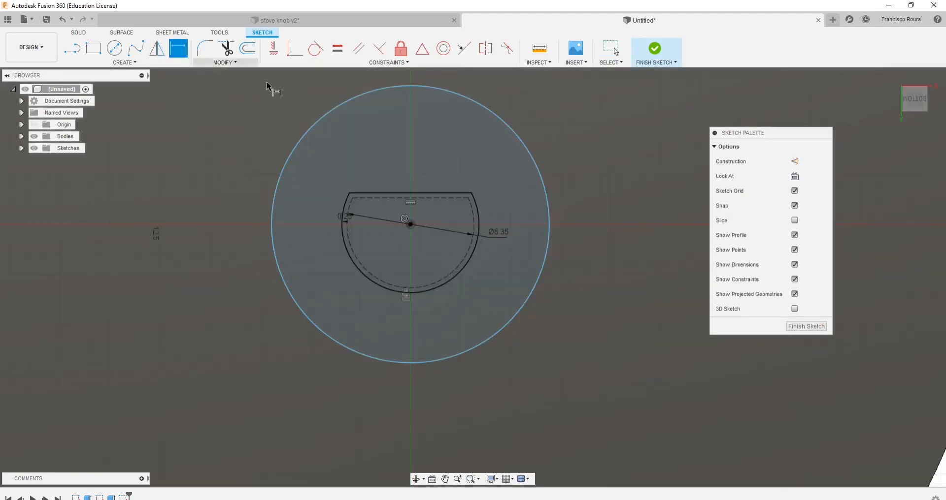
{"action": "left_click", "coordinate": [518, 146]}
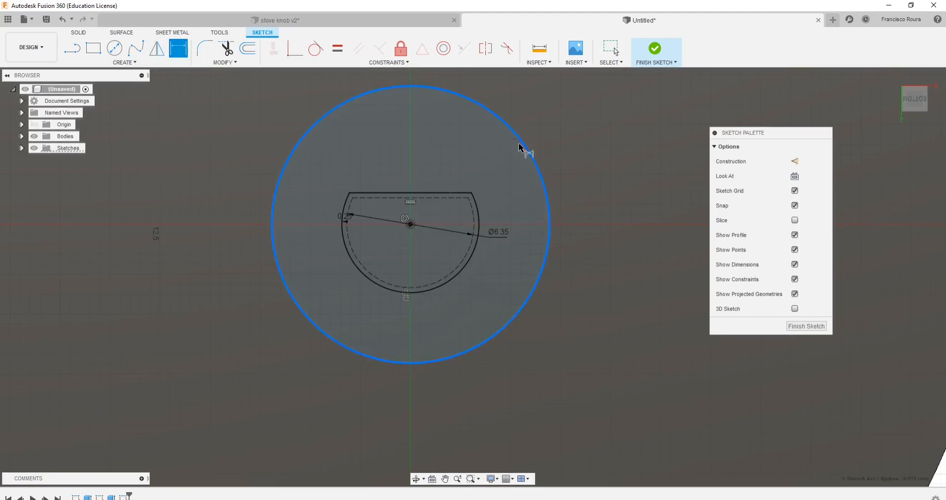
{"action": "left_click", "coordinate": [479, 202]}
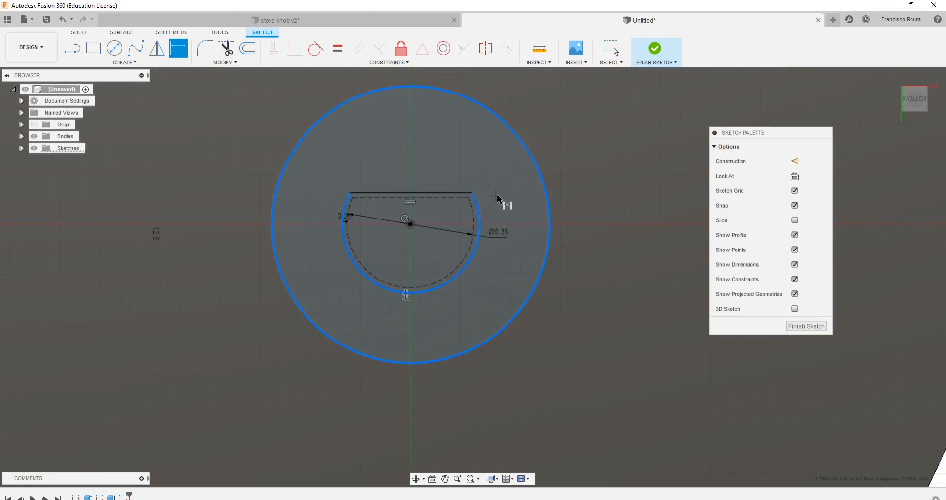
{"action": "left_click", "coordinate": [503, 176]}
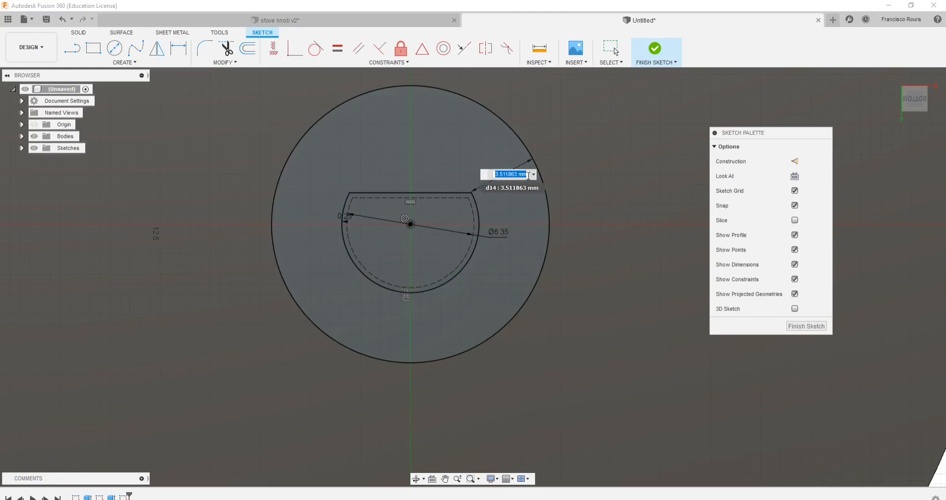
{"action": "type", "text": "3"}
{"action": "key", "text": "Return"}
Step: Try to add a diameter dimension to the outer circle around the D-shaped profile
{"action": "scroll", "coordinate": [529, 179], "scroll_direction": "down", "scroll_amount": 5}
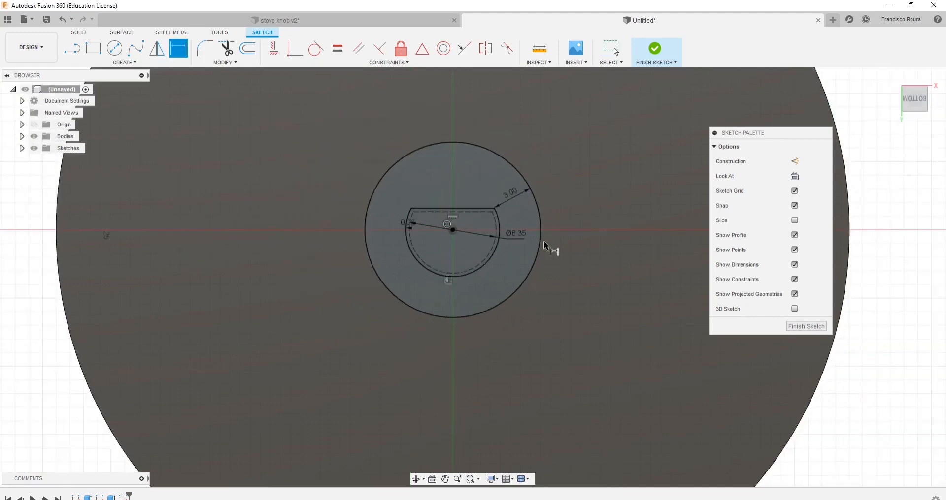
{"action": "scroll", "coordinate": [536, 249], "scroll_direction": "up", "scroll_amount": 3}
{"action": "left_click", "coordinate": [540, 218]}
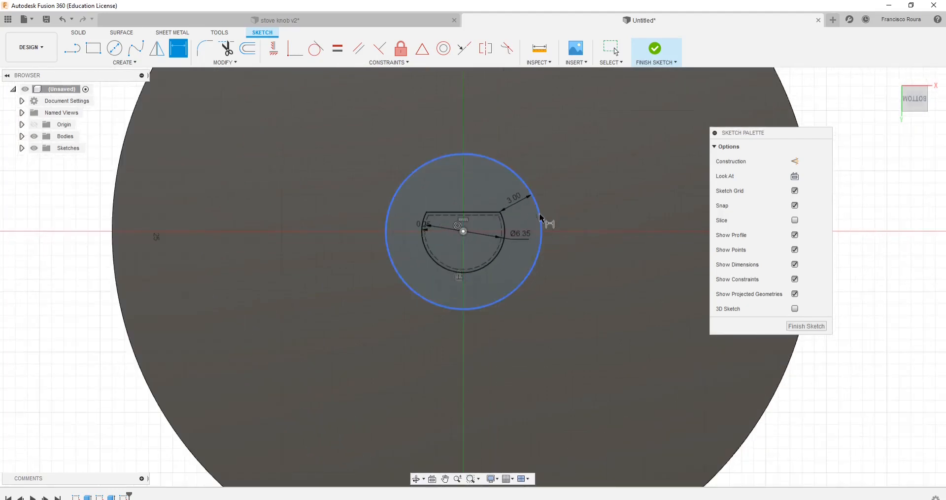
{"action": "left_click", "coordinate": [585, 203]}
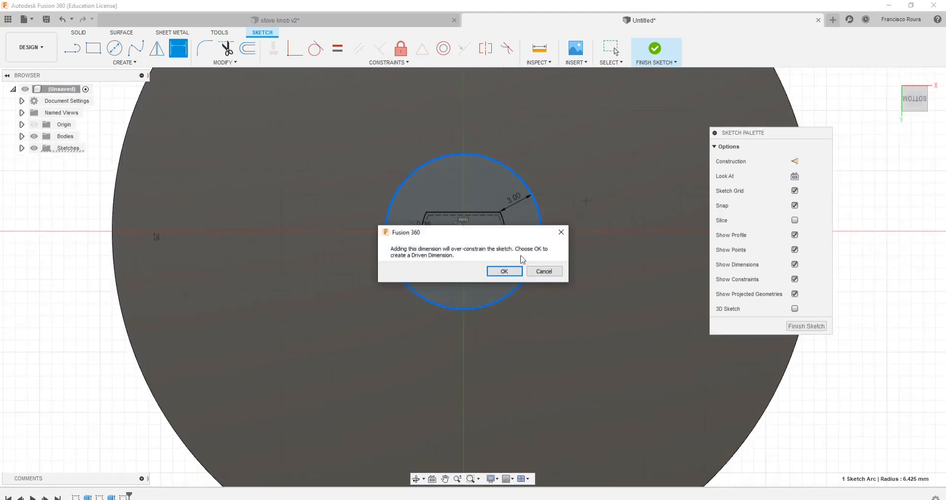
{"action": "key", "text": "Escape"}
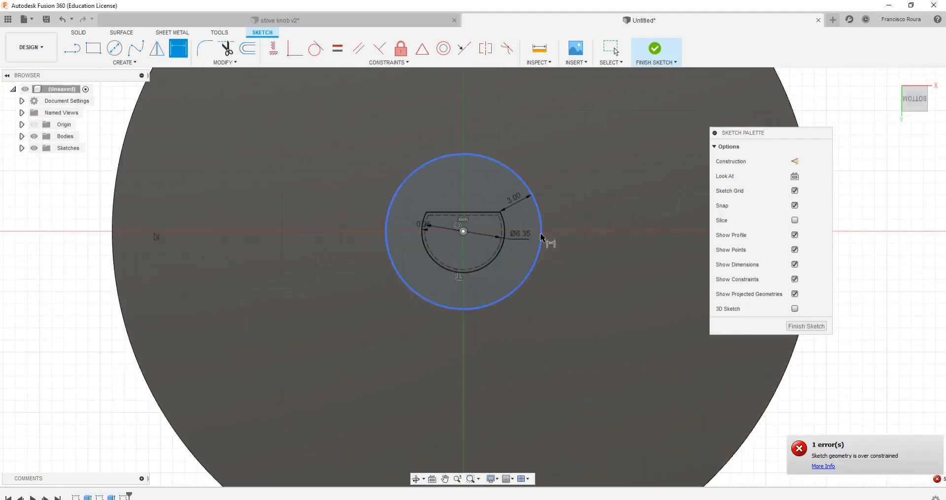
{"action": "left_click", "coordinate": [545, 232]}
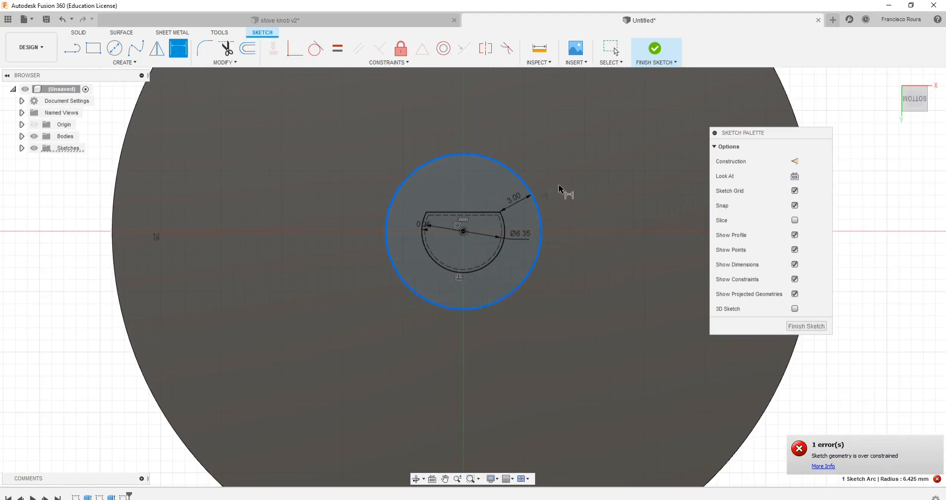
{"action": "key", "text": "Escape"}
Step: Reposition the 3 mm wall dimension so it sits below the D-shape's arc
{"action": "left_click_drag", "start_coordinate": [519, 202], "coordinate": [527, 236]}
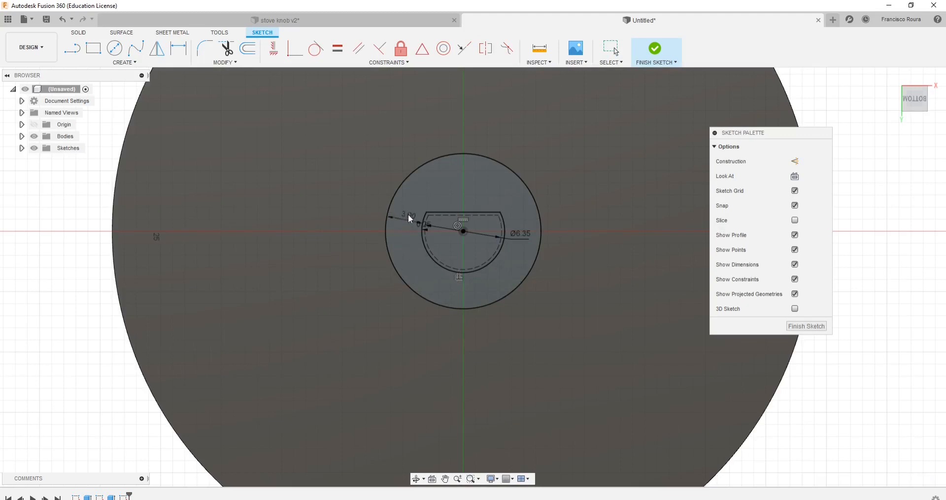
{"action": "left_click_drag", "start_coordinate": [427, 184], "coordinate": [440, 173]}
{"action": "left_click_drag", "start_coordinate": [431, 174], "coordinate": [522, 247]}
{"action": "left_click_drag", "start_coordinate": [417, 244], "coordinate": [416, 212]}
{"action": "left_click_drag", "start_coordinate": [512, 201], "coordinate": [493, 190]}
{"action": "scroll", "coordinate": [608, 291], "scroll_direction": "down", "scroll_amount": 6}
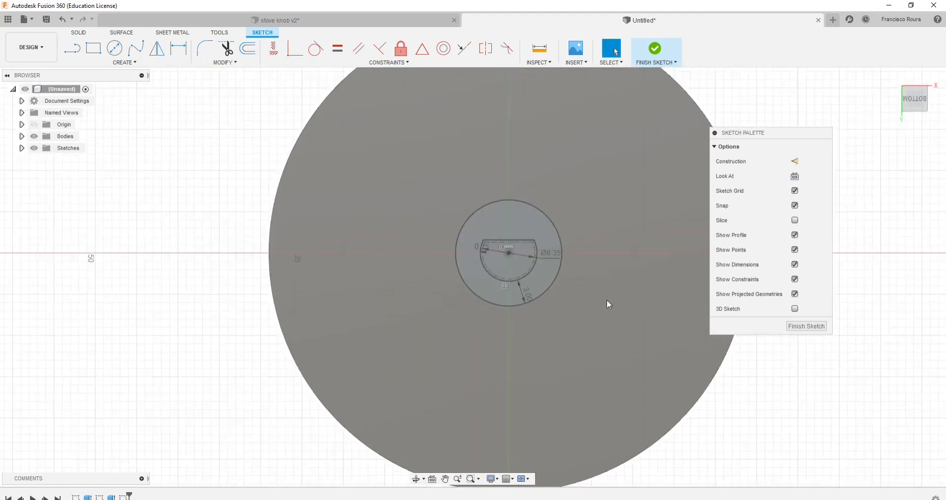
Step: Extrude the ring between the outer circle and the D-shape 9 mm outward from the underside, joined to the knob
{"action": "middle_click_drag", "start_coordinate": [618, 353], "coordinate": [643, 289], "text": "shift"}
{"action": "scroll", "coordinate": [645, 194], "scroll_direction": "up", "scroll_amount": 5}
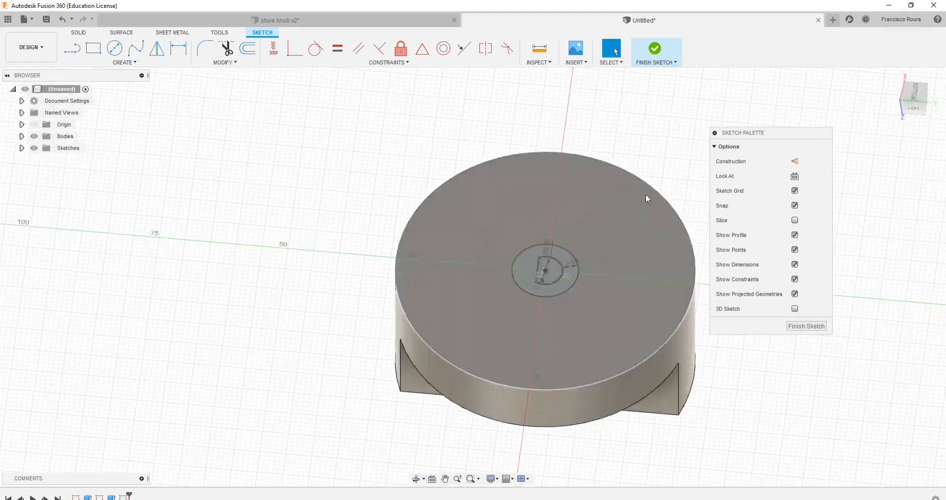
{"action": "scroll", "coordinate": [615, 335], "scroll_direction": "up", "scroll_amount": 2}
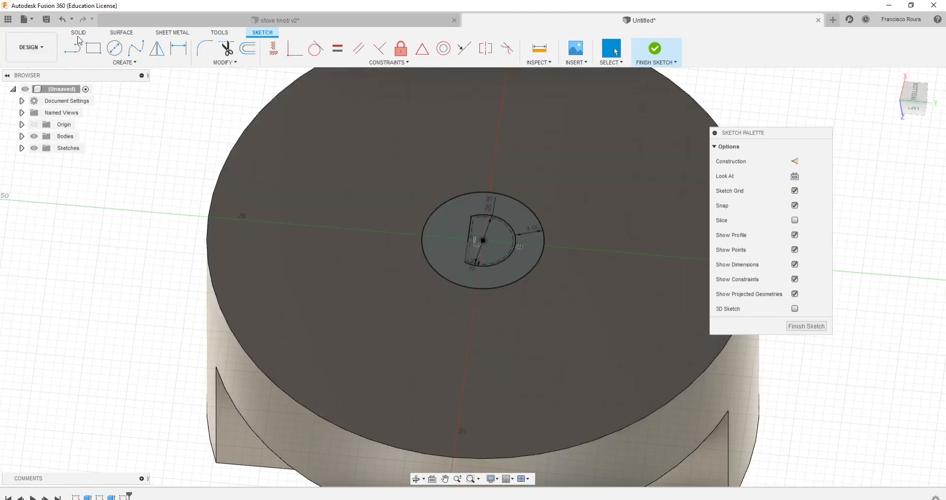
{"action": "left_click", "coordinate": [84, 33]}
{"action": "left_click", "coordinate": [93, 48]}
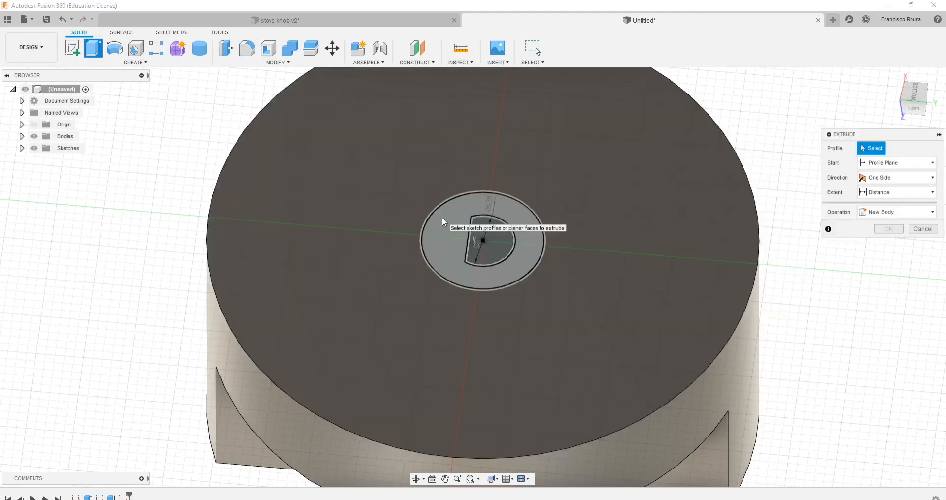
{"action": "left_click", "coordinate": [442, 217]}
{"action": "middle_click_drag", "start_coordinate": [510, 304], "coordinate": [545, 307], "text": "shift"}
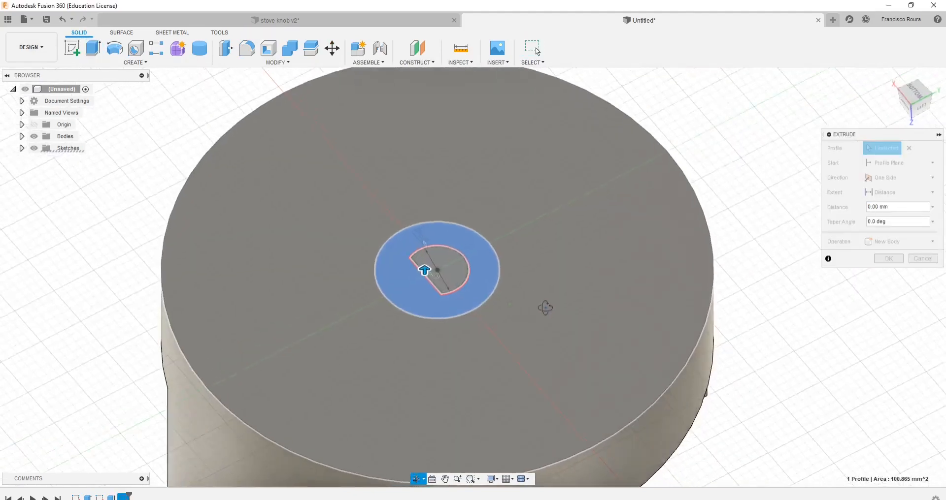
{"action": "left_click_drag", "start_coordinate": [424, 270], "coordinate": [431, 225]}
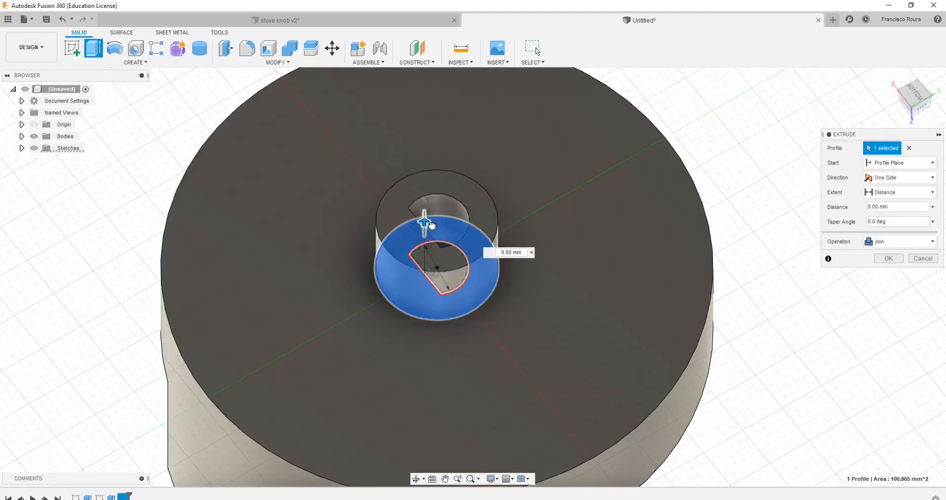
{"action": "mouse_move", "coordinate": [555, 334]}
{"action": "middle_mouse_down", "text": "shift"}
{"action": "mouse_move", "coordinate": [527, 326]}
{"action": "mouse_move", "coordinate": [553, 330]}
{"action": "middle_mouse_up", "text": "shift"}
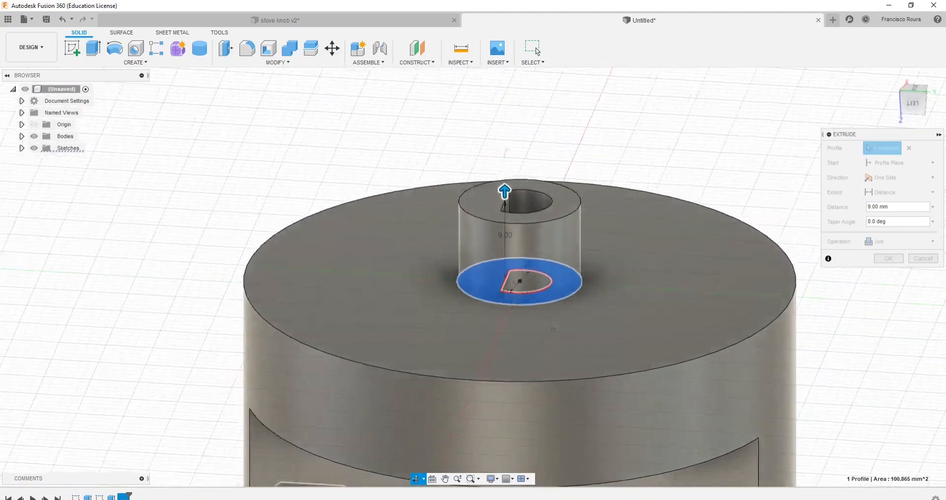
{"action": "middle_click_drag", "start_coordinate": [505, 152], "coordinate": [513, 147], "text": "shift"}
{"action": "key", "text": "Return"}
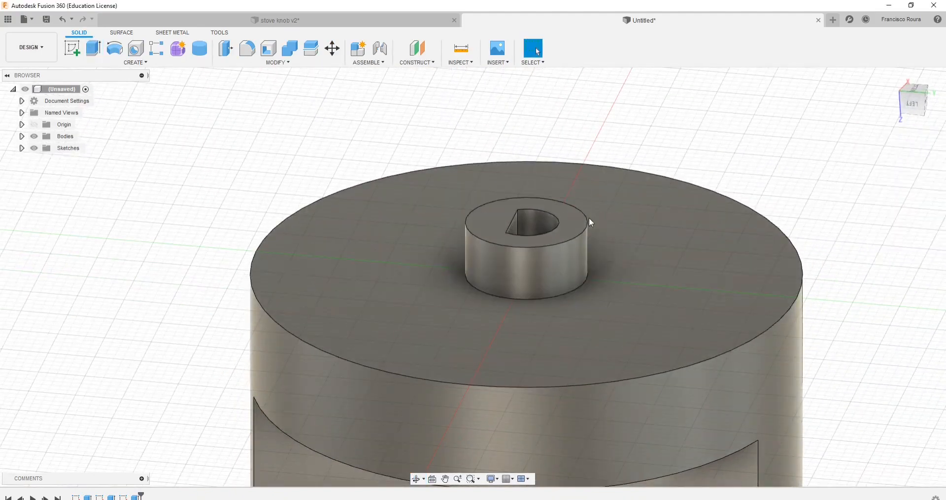
Step: Examine the shaft hub and the depth of its D-shaped hole from several angles
{"action": "scroll", "coordinate": [569, 212], "scroll_direction": "down", "scroll_amount": 5}
{"action": "middle_click_drag", "start_coordinate": [569, 218], "coordinate": [572, 311], "text": "shift"}
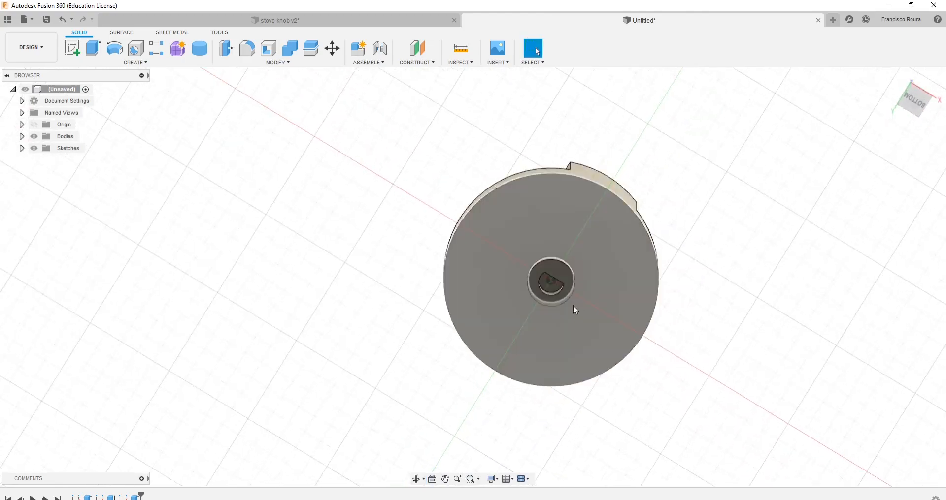
{"action": "scroll", "coordinate": [572, 310], "scroll_direction": "up", "scroll_amount": 5}
{"action": "middle_click_drag", "start_coordinate": [585, 321], "coordinate": [601, 251], "text": "shift"}
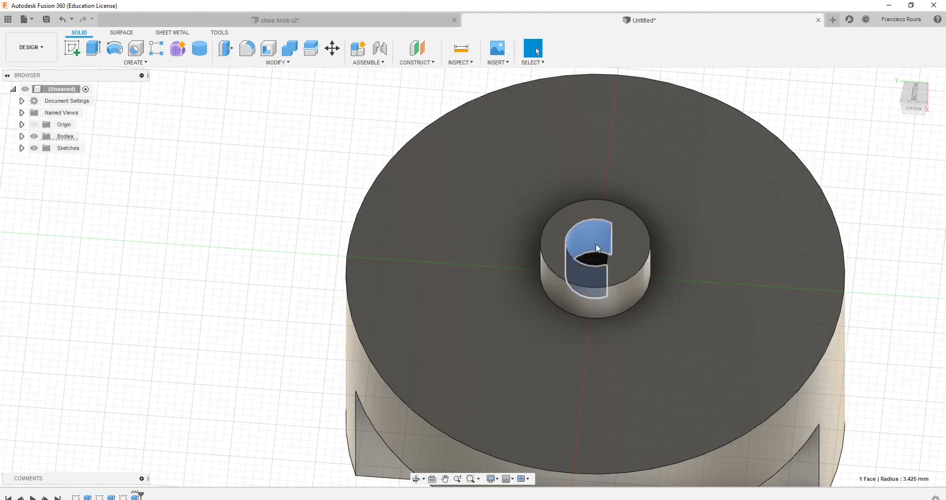
{"action": "middle_click_drag", "start_coordinate": [597, 248], "coordinate": [614, 262], "text": "shift"}
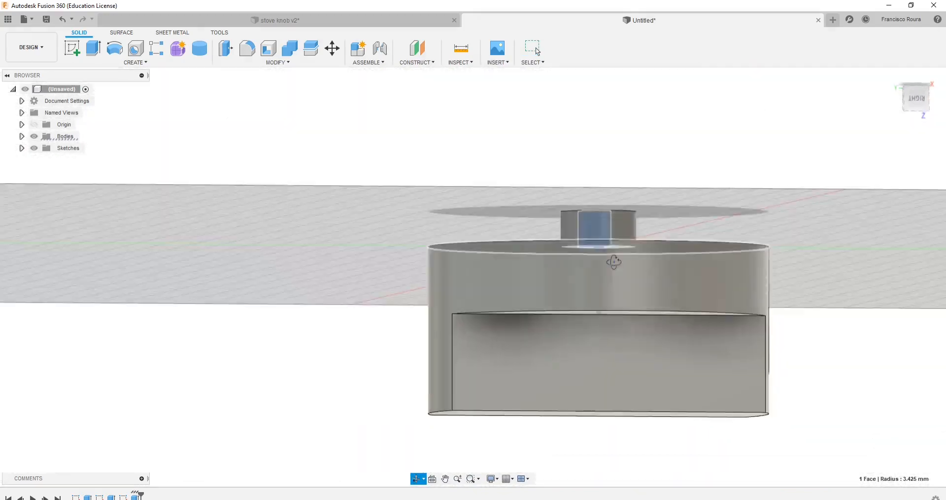
{"action": "middle_click_drag", "start_coordinate": [604, 227], "coordinate": [605, 325], "text": "shift"}
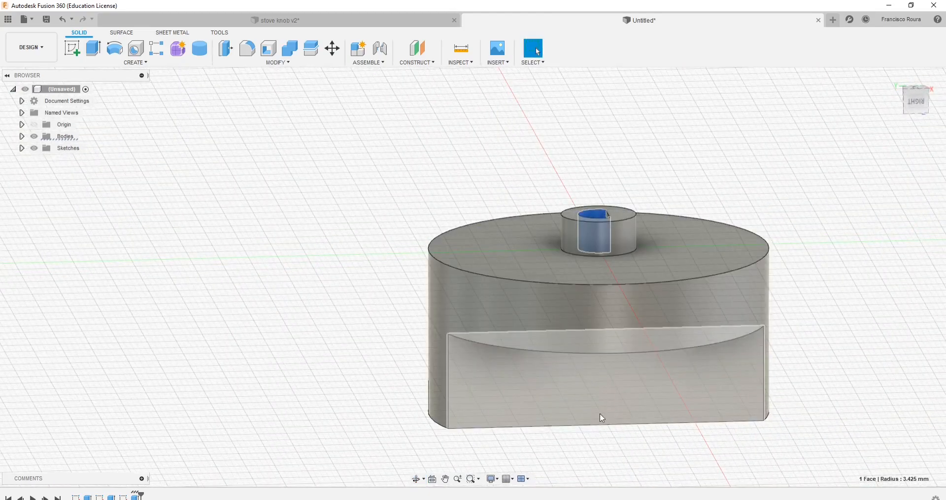
{"action": "middle_click_drag", "start_coordinate": [601, 429], "coordinate": [607, 342], "text": "shift"}
{"action": "mouse_move", "coordinate": [591, 272]}
{"action": "middle_mouse_down", "text": "shift"}
{"action": "mouse_move", "coordinate": [634, 276]}
{"action": "mouse_move", "coordinate": [675, 302]}
{"action": "mouse_move", "coordinate": [593, 211]}
{"action": "mouse_move", "coordinate": [585, 232]}
{"action": "mouse_move", "coordinate": [615, 295]}
{"action": "mouse_move", "coordinate": [624, 248]}
{"action": "mouse_move", "coordinate": [601, 286]}
{"action": "middle_mouse_up", "text": "shift"}
{"action": "scroll", "coordinate": [601, 286], "scroll_direction": "up", "scroll_amount": 6}
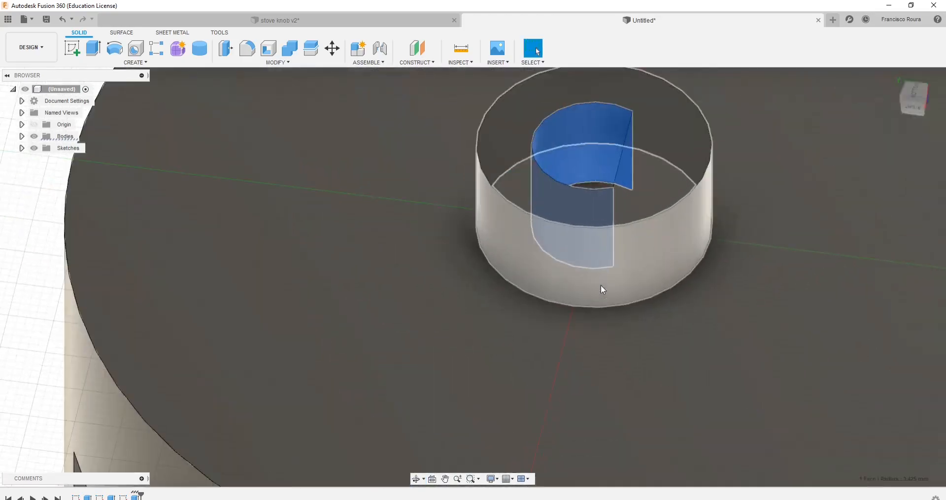
{"action": "scroll", "coordinate": [601, 314], "scroll_direction": "down", "scroll_amount": 6}
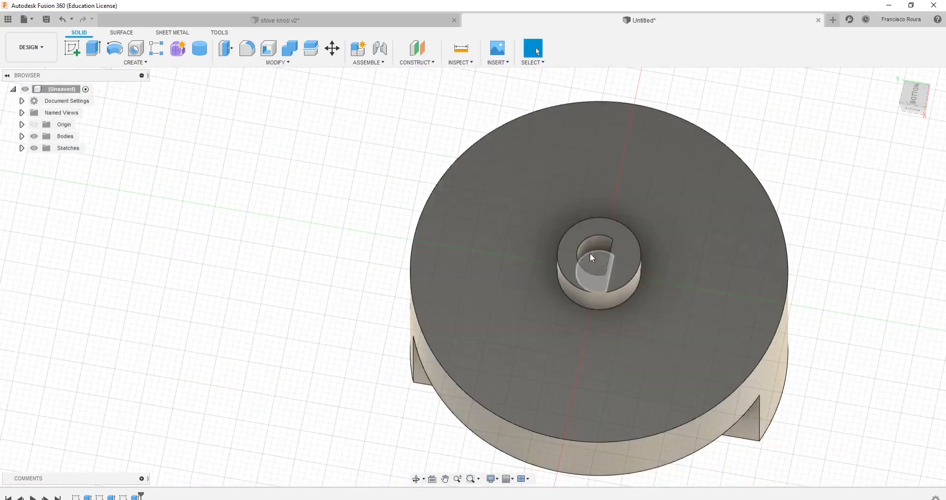
Step: Extrude-cut the D-shaped face at the bottom of the hub's hole 10 mm deep into the knob body
{"action": "left_click", "coordinate": [598, 267]}
{"action": "middle_click_drag", "start_coordinate": [557, 386], "coordinate": [532, 345], "text": "shift"}
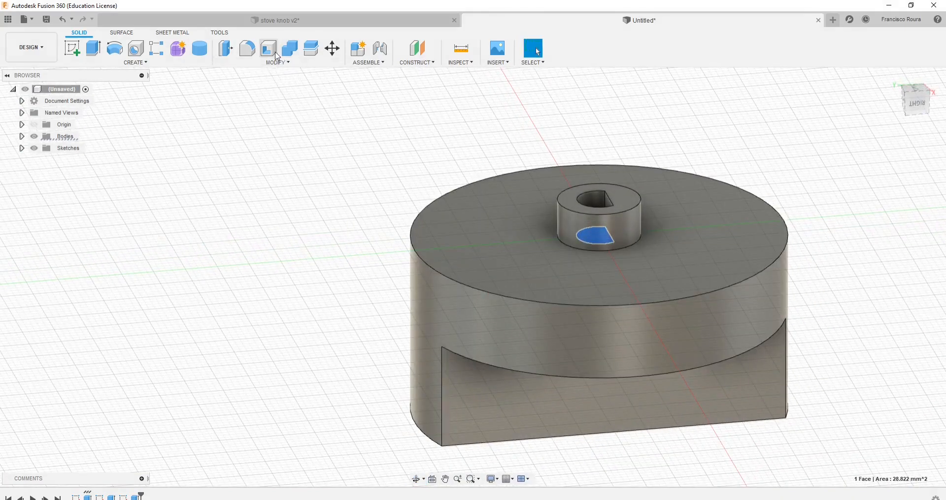
{"action": "left_click", "coordinate": [96, 54]}
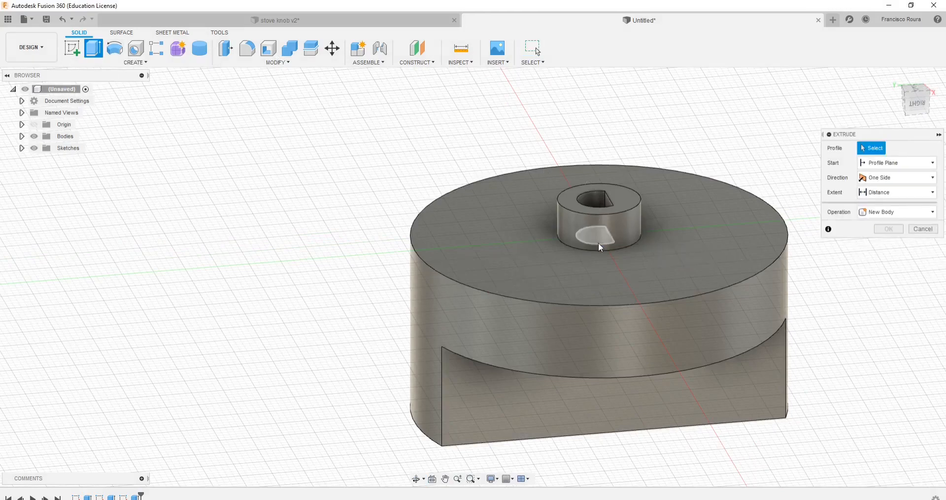
{"action": "middle_click_drag", "start_coordinate": [598, 243], "coordinate": [598, 264], "text": "shift"}
{"action": "left_click", "coordinate": [599, 264]}
{"action": "middle_click_drag", "start_coordinate": [610, 343], "coordinate": [600, 219], "text": "shift"}
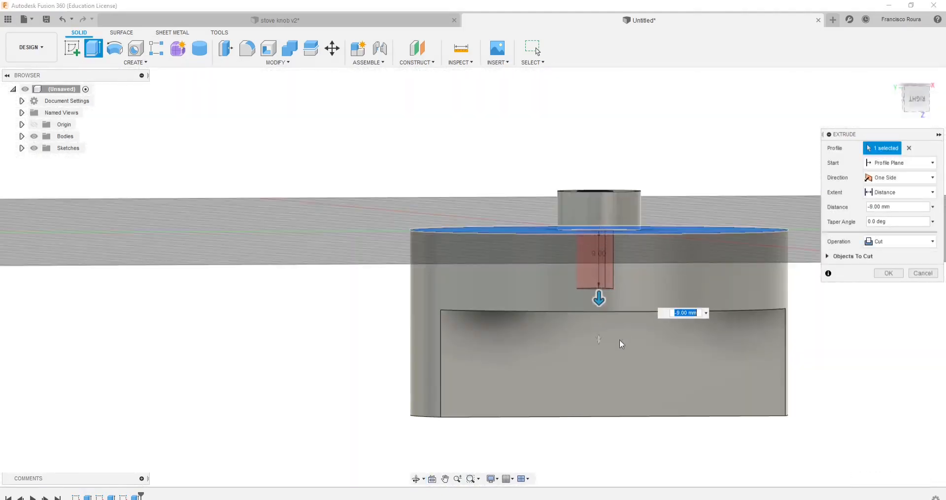
{"action": "middle_click_drag", "start_coordinate": [619, 338], "coordinate": [589, 363], "text": "shift"}
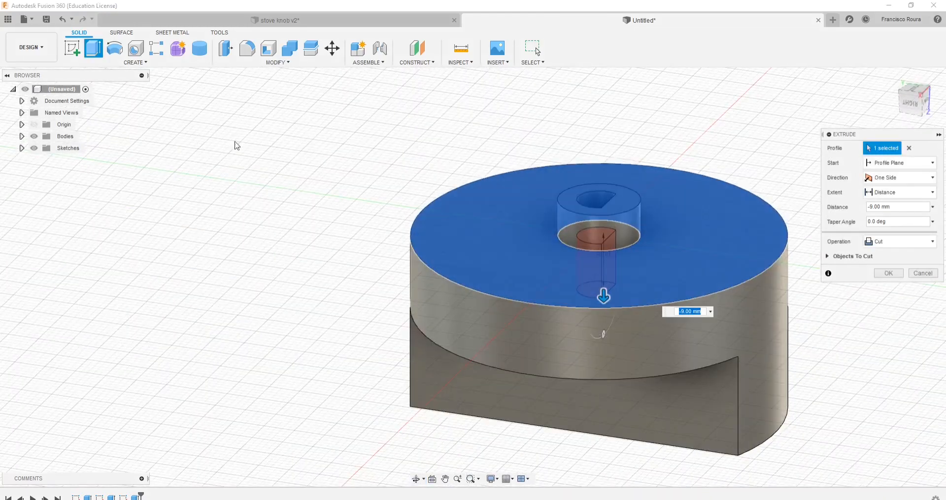
{"action": "middle_click_drag", "start_coordinate": [641, 248], "coordinate": [619, 191], "text": "shift"}
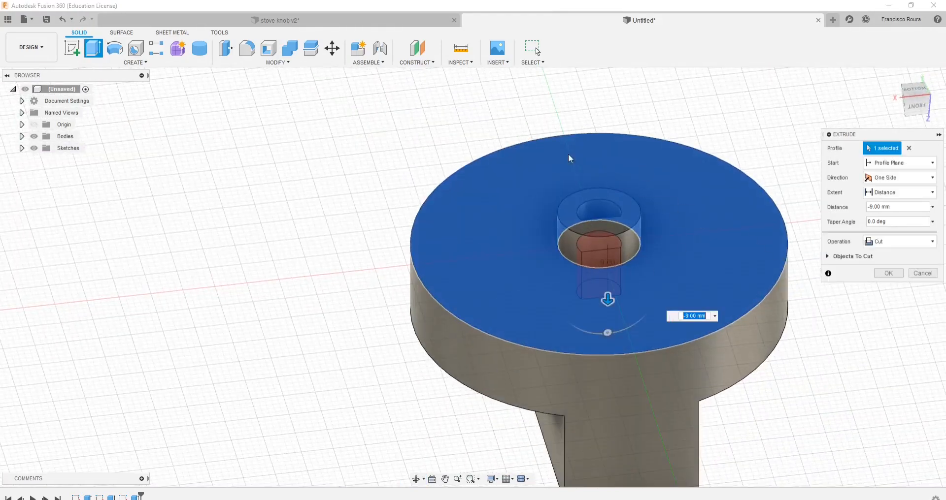
{"action": "middle_click_drag", "start_coordinate": [538, 306], "coordinate": [607, 310], "text": "shift"}
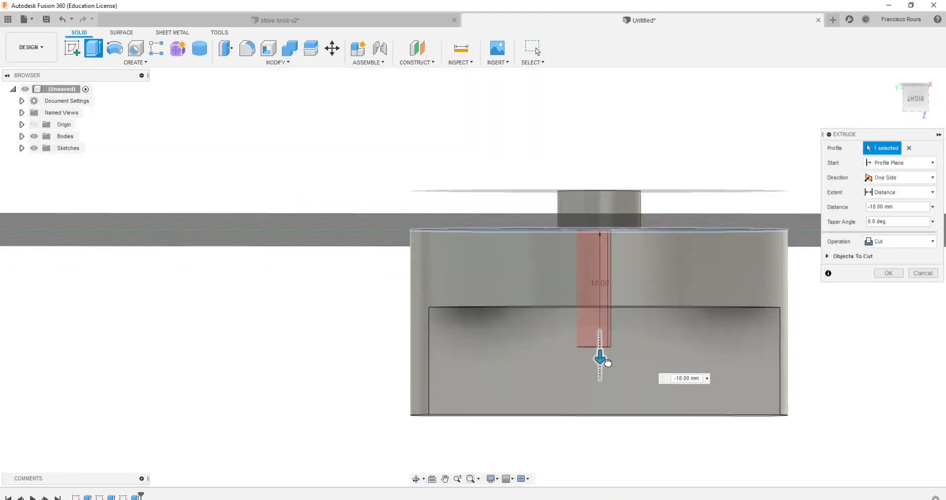
{"action": "left_click_drag", "start_coordinate": [607, 363], "coordinate": [613, 423]}
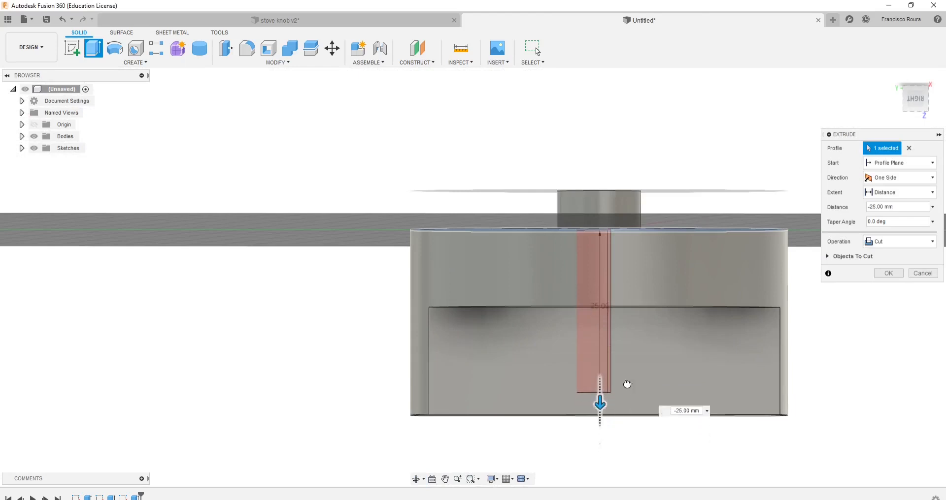
{"action": "left_click_drag", "start_coordinate": [627, 384], "coordinate": [634, 293]}
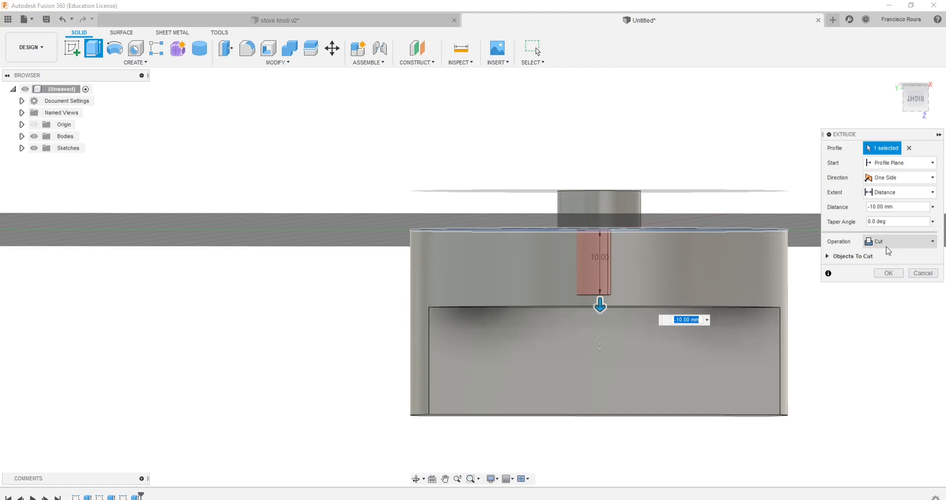
{"action": "left_click", "coordinate": [887, 274]}
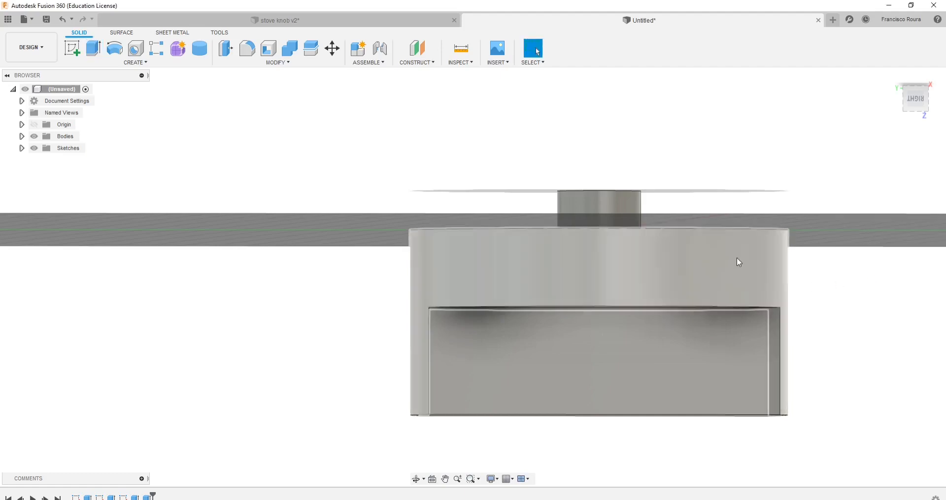
Step: Examine the deepened D-shaped hole in the shaft hub on the knob's underside
{"action": "scroll", "coordinate": [736, 261], "scroll_direction": "down", "scroll_amount": 2}
{"action": "middle_click_drag", "start_coordinate": [675, 211], "coordinate": [625, 252], "text": "shift"}
{"action": "left_click", "coordinate": [626, 243]}
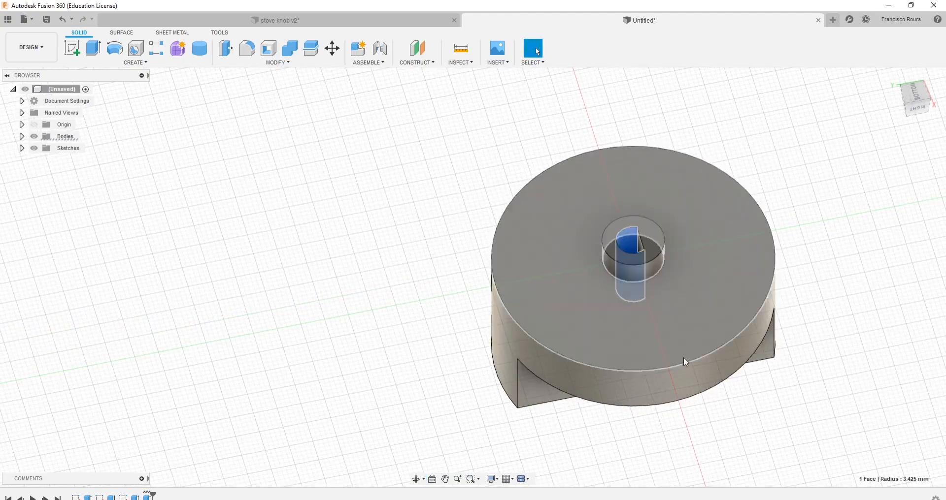
{"action": "middle_click_drag", "start_coordinate": [684, 359], "coordinate": [762, 411], "text": "shift"}
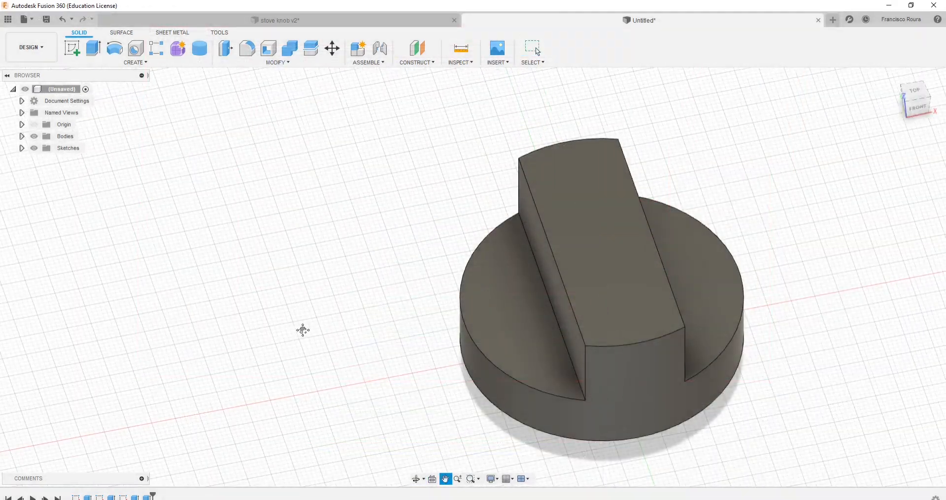
{"action": "middle_click_drag", "start_coordinate": [302, 327], "coordinate": [268, 346], "text": "shift"}
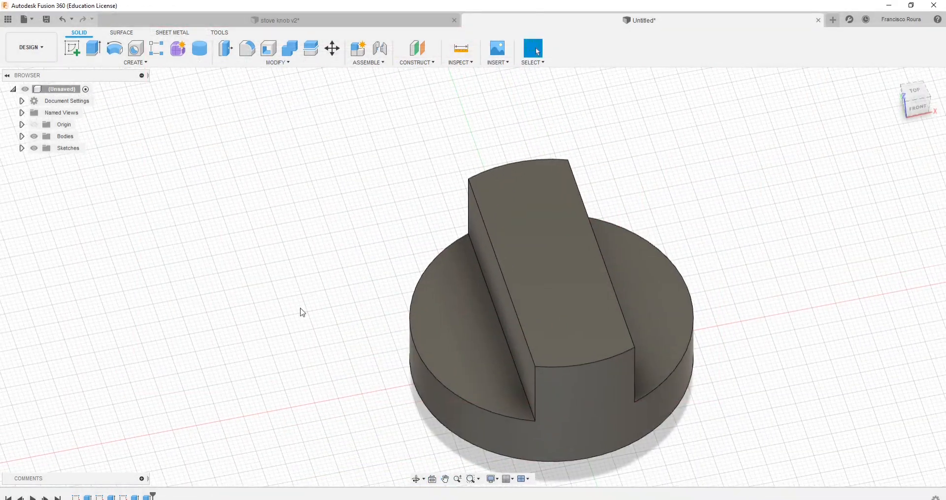
{"action": "middle_click_drag", "start_coordinate": [302, 313], "coordinate": [287, 91], "text": "shift"}
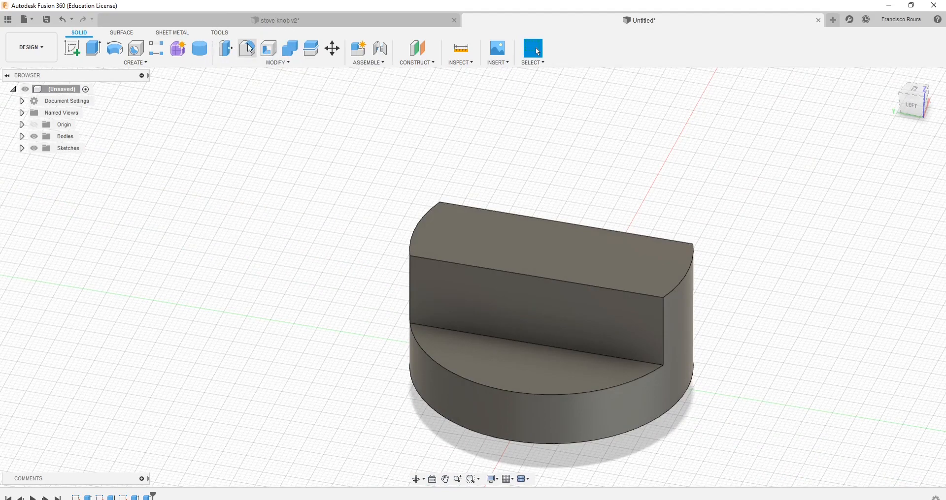
{"action": "left_click", "coordinate": [249, 48]}
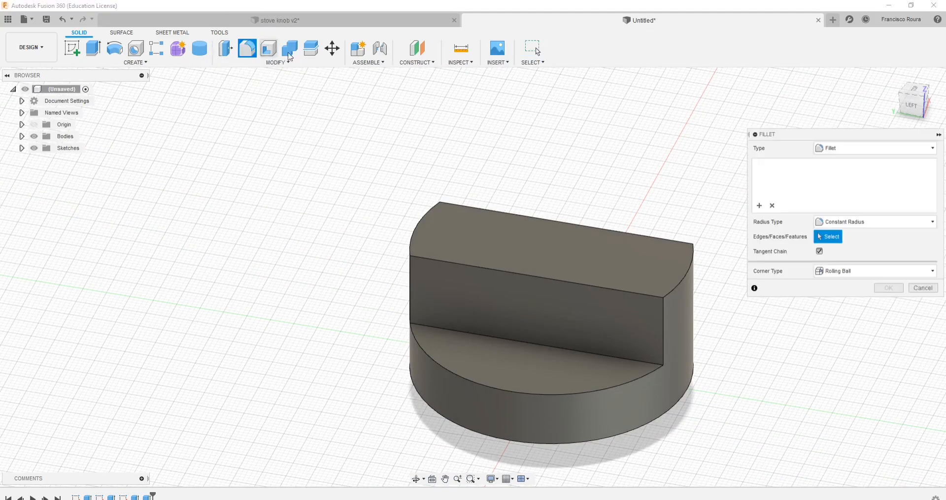
{"action": "left_click", "coordinate": [500, 270]}
{"action": "middle_click_drag", "start_coordinate": [566, 327], "coordinate": [494, 228], "text": "shift"}
{"action": "left_click_drag", "start_coordinate": [500, 239], "coordinate": [509, 245]}
{"action": "mouse_move", "coordinate": [509, 246]}
{"action": "middle_mouse_down", "text": "shift"}
{"action": "mouse_move", "coordinate": [503, 266]}
{"action": "mouse_move", "coordinate": [508, 243]}
{"action": "middle_mouse_up", "text": "shift"}
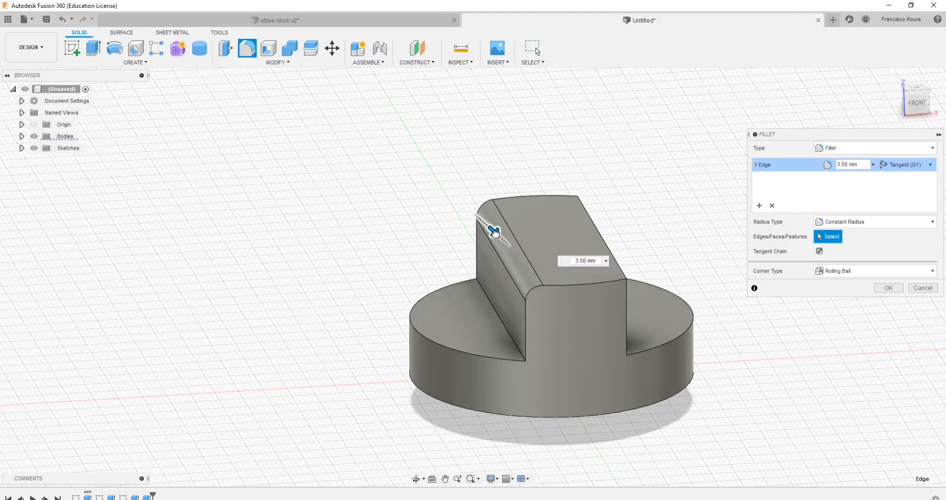
{"action": "left_click_drag", "start_coordinate": [493, 229], "coordinate": [506, 241]}
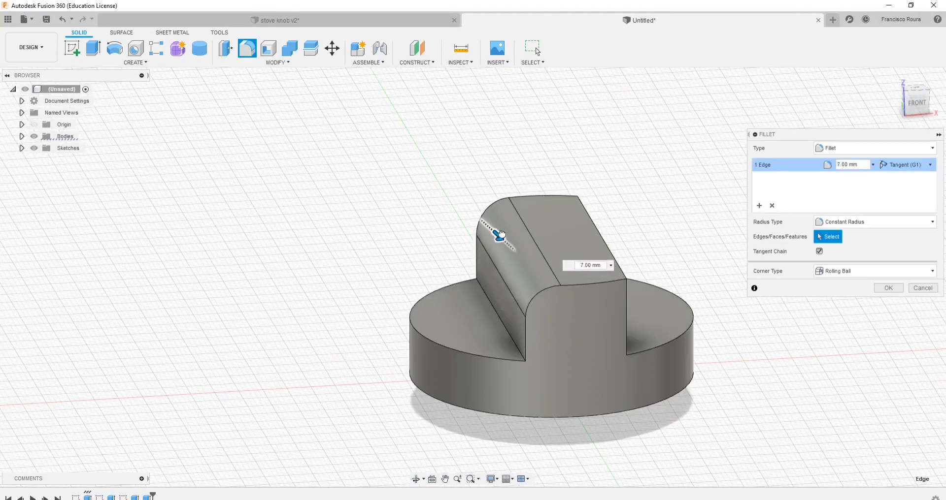
{"action": "left_click_drag", "start_coordinate": [513, 246], "coordinate": [517, 214]}
{"action": "middle_click_drag", "start_coordinate": [543, 340], "coordinate": [508, 351], "text": "shift"}
{"action": "left_click_drag", "start_coordinate": [513, 222], "coordinate": [590, 274]}
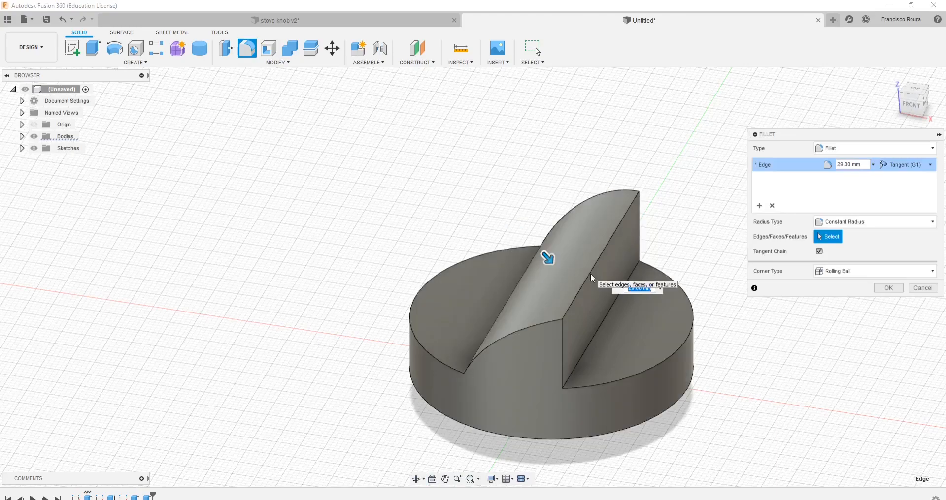
{"action": "middle_click_drag", "start_coordinate": [544, 308], "coordinate": [575, 306], "text": "shift"}
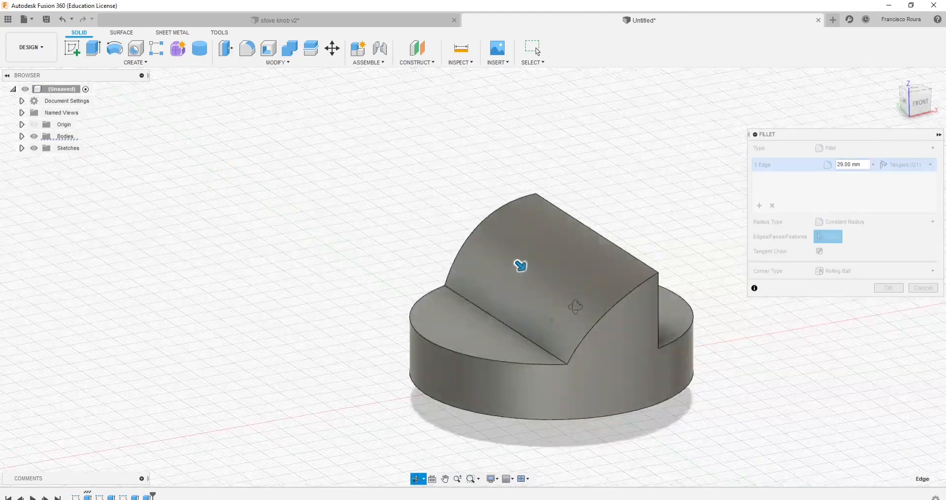
{"action": "left_click", "coordinate": [922, 289]}
Step: Fillet the curved edge at the end of the grip's top face with a 29 mm radius
{"action": "middle_click_drag", "start_coordinate": [806, 340], "coordinate": [690, 370], "text": "shift"}
{"action": "middle_click_drag", "start_coordinate": [643, 352], "coordinate": [733, 355], "text": "shift"}
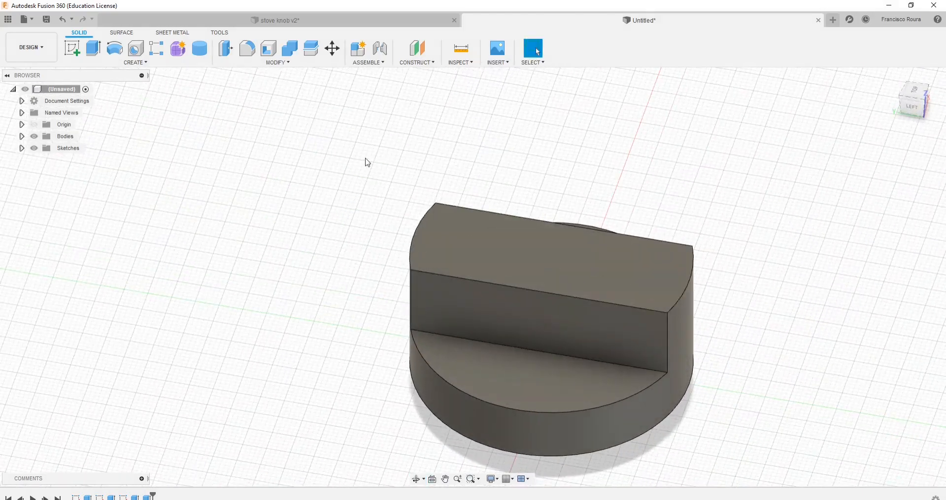
{"action": "left_click", "coordinate": [249, 52]}
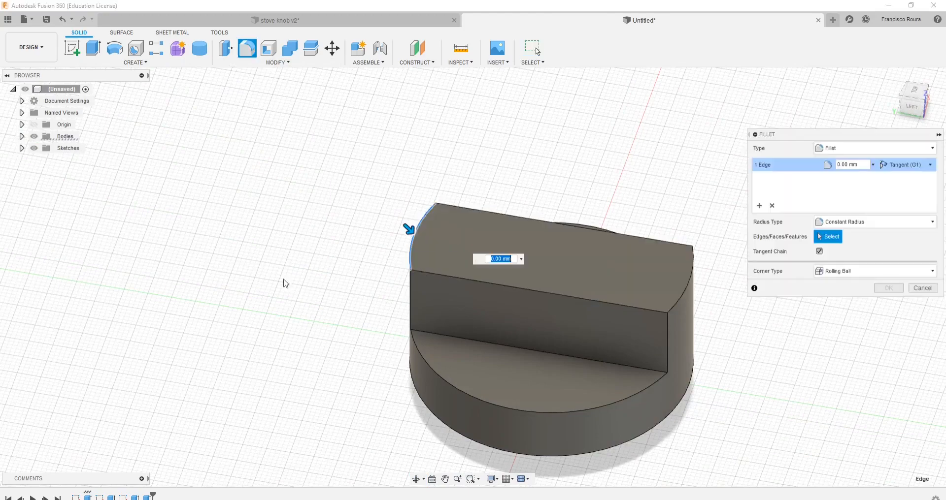
{"action": "middle_click_drag", "start_coordinate": [285, 284], "coordinate": [395, 257], "text": "shift"}
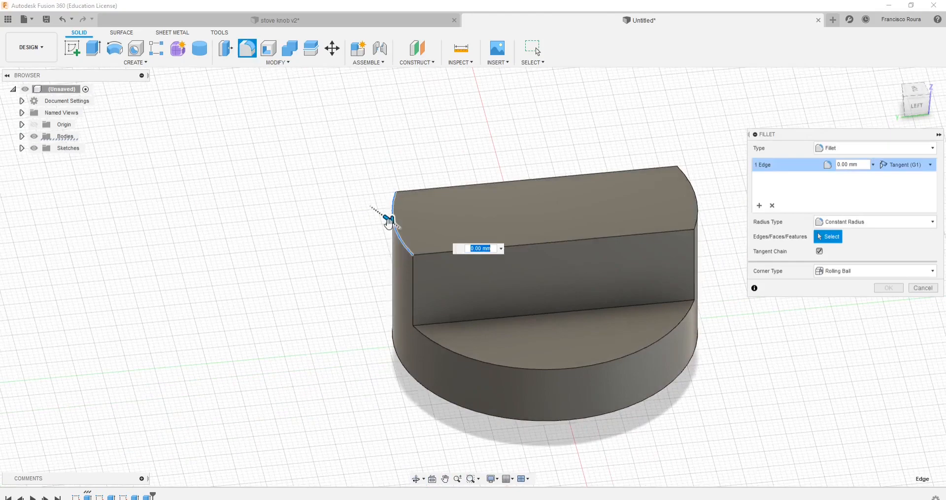
{"action": "left_click_drag", "start_coordinate": [422, 239], "coordinate": [449, 232]}
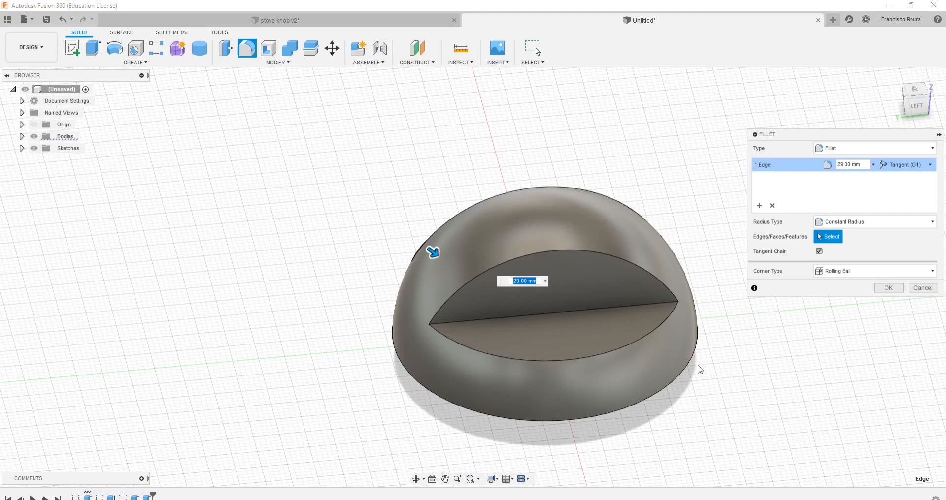
{"action": "left_click_drag", "start_coordinate": [433, 252], "coordinate": [434, 226]}
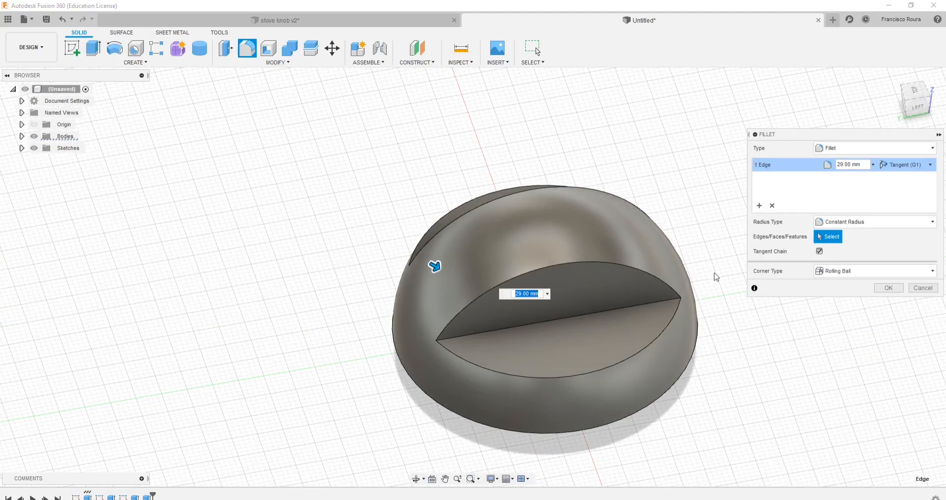
{"action": "middle_click_drag", "start_coordinate": [566, 338], "coordinate": [531, 321], "text": "shift"}
{"action": "middle_click_drag", "start_coordinate": [713, 355], "coordinate": [761, 387], "text": "shift"}
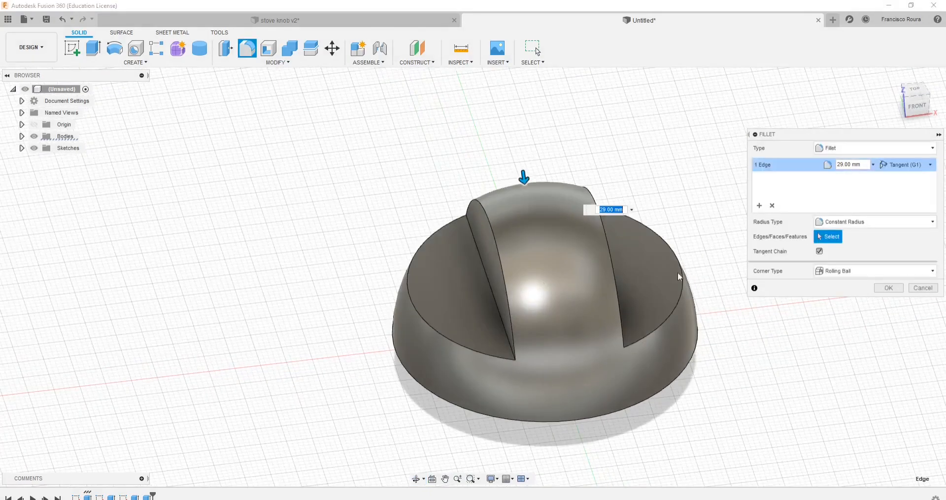
{"action": "middle_click_drag", "start_coordinate": [722, 238], "coordinate": [833, 275], "text": "shift"}
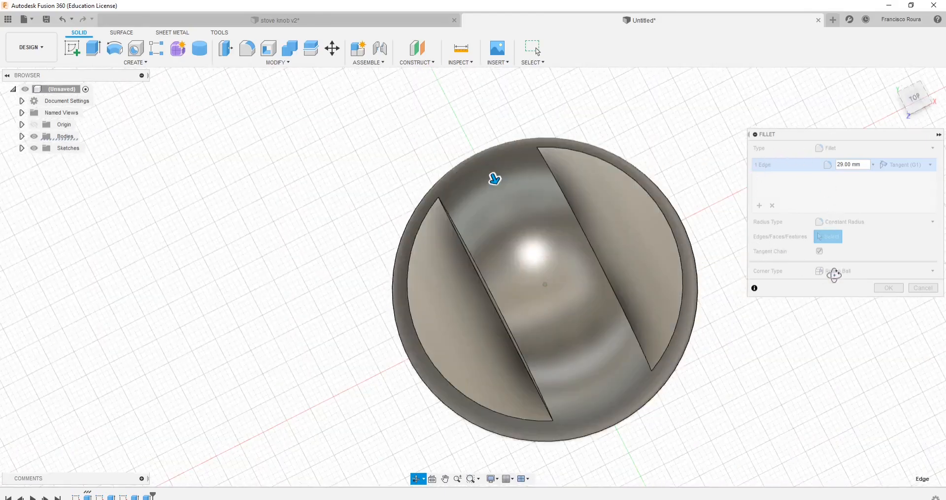
{"action": "middle_click_drag", "start_coordinate": [760, 292], "coordinate": [737, 253], "text": "shift"}
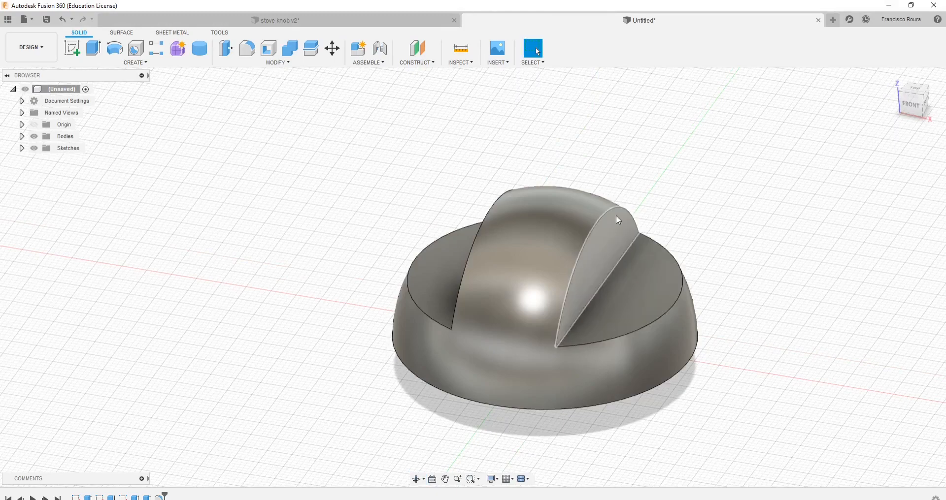
Step: Fillet the curved and straight edges bordering the recesses on both sides of the grip in one operation
{"action": "middle_click_drag", "start_coordinate": [351, 197], "coordinate": [294, 306], "text": "shift"}
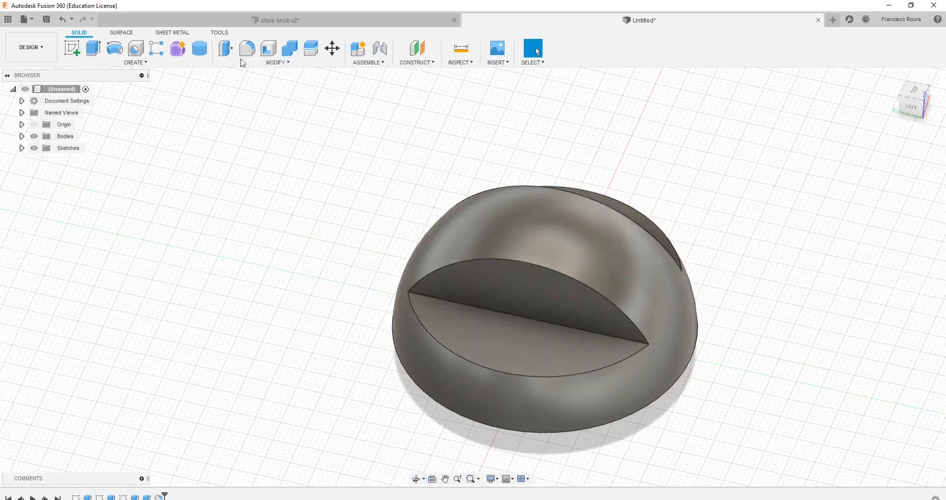
{"action": "left_click", "coordinate": [241, 53]}
{"action": "left_click", "coordinate": [495, 259]}
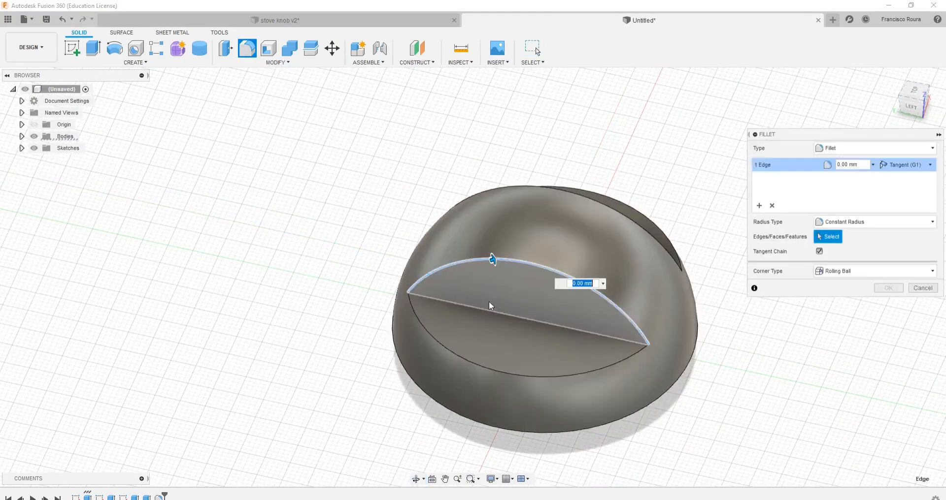
{"action": "left_click", "coordinate": [489, 315]}
{"action": "left_click", "coordinate": [468, 361]}
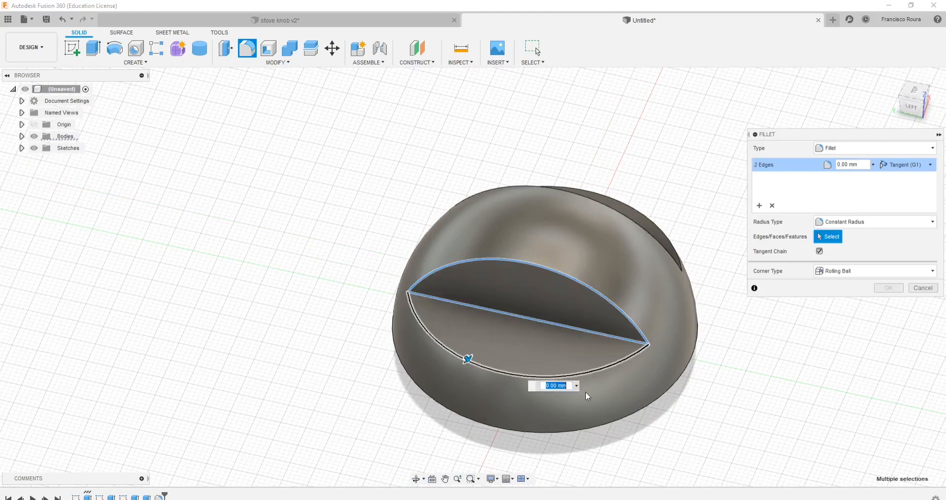
{"action": "middle_click_drag", "start_coordinate": [466, 359], "coordinate": [568, 331], "text": "shift"}
{"action": "left_click", "coordinate": [572, 314]}
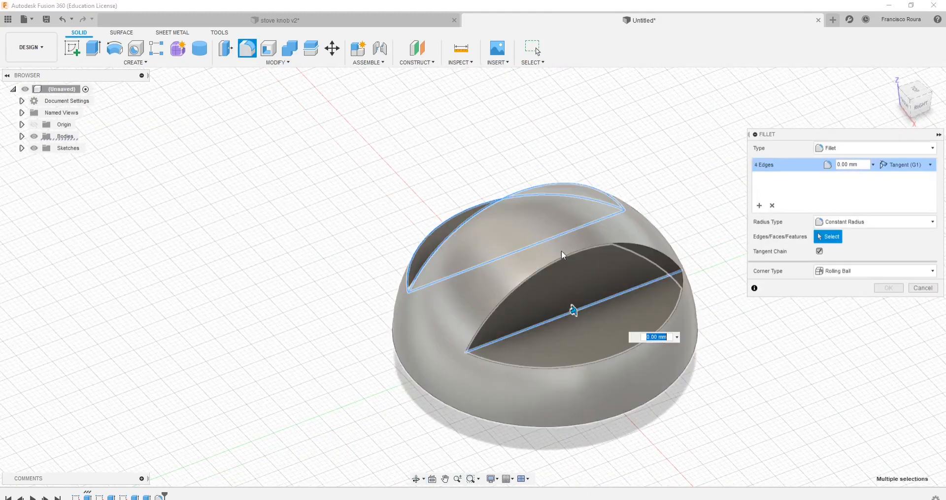
{"action": "left_click", "coordinate": [562, 259]}
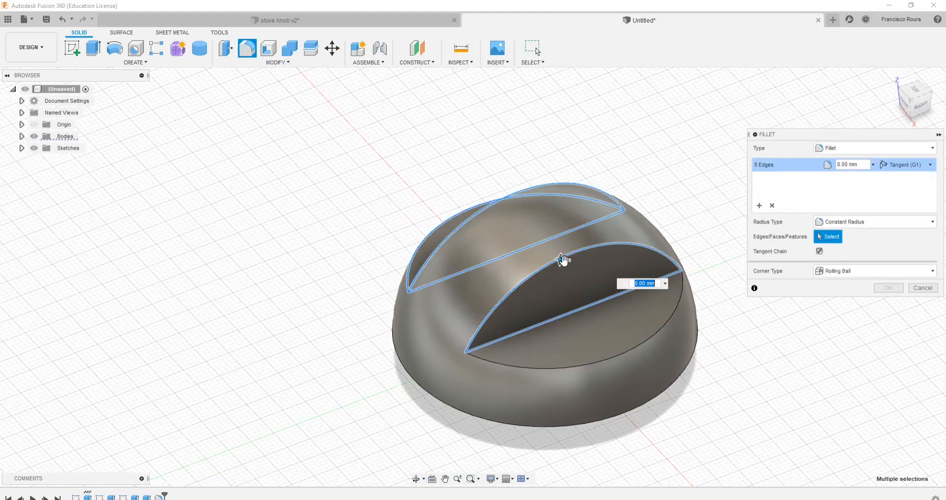
{"action": "left_click", "coordinate": [601, 365]}
{"action": "middle_click_drag", "start_coordinate": [602, 364], "coordinate": [696, 341], "text": "shift"}
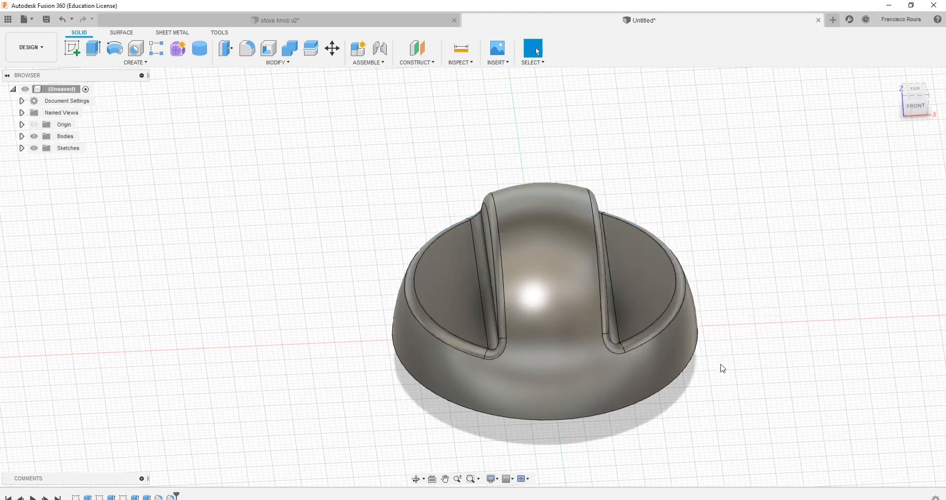
Step: Examine the filleted knob from above and the shaft hub on its flat underside
{"action": "middle_click_drag", "start_coordinate": [706, 373], "coordinate": [740, 386], "text": "shift"}
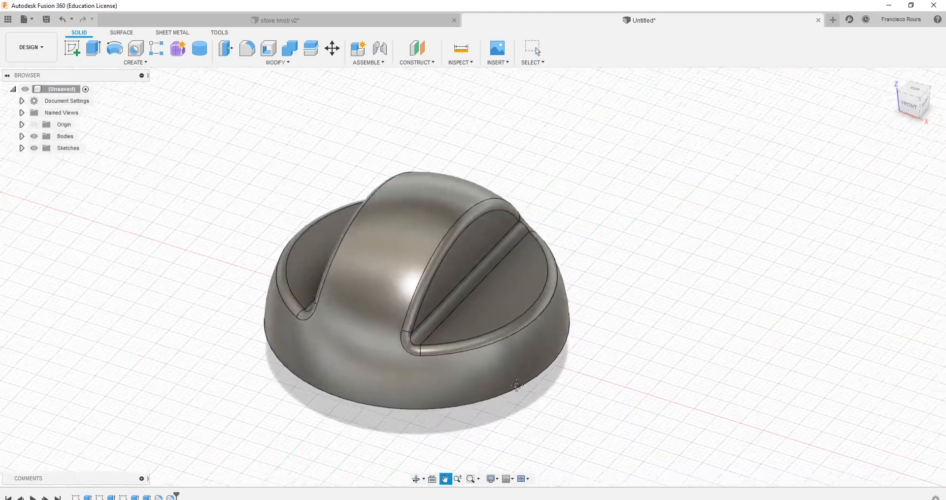
{"action": "middle_click_drag", "start_coordinate": [516, 384], "coordinate": [373, 123], "text": "shift"}
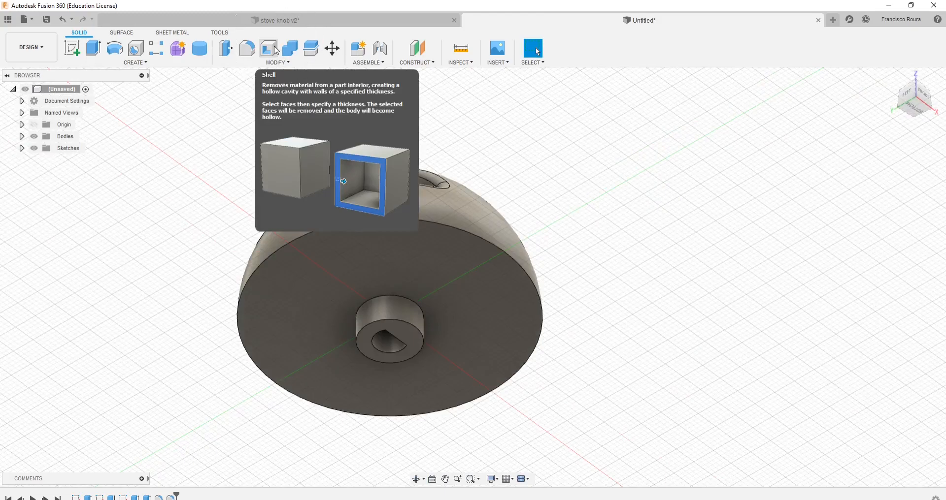
{"action": "middle_click_drag", "start_coordinate": [615, 244], "coordinate": [773, 458], "text": "shift"}
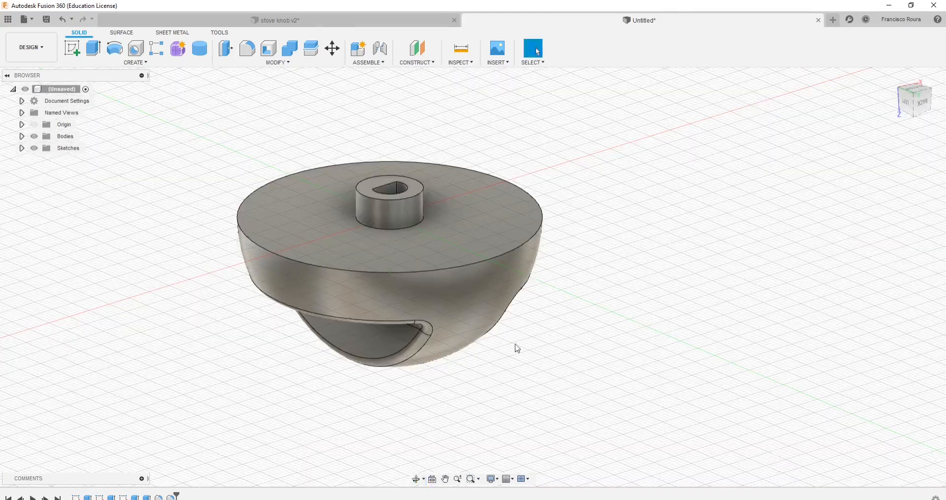
{"action": "middle_click_drag", "start_coordinate": [517, 348], "coordinate": [593, 342], "text": "shift"}
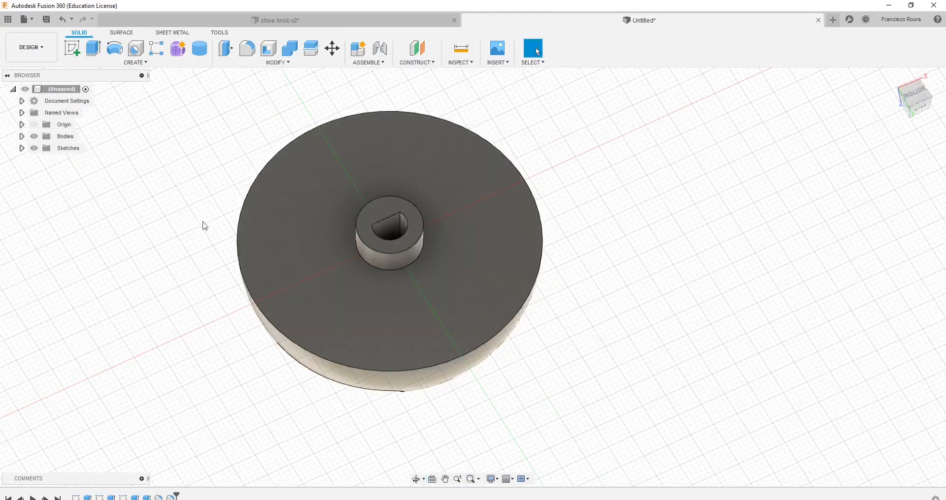
{"action": "middle_click_drag", "start_coordinate": [505, 261], "coordinate": [441, 224], "text": "shift"}
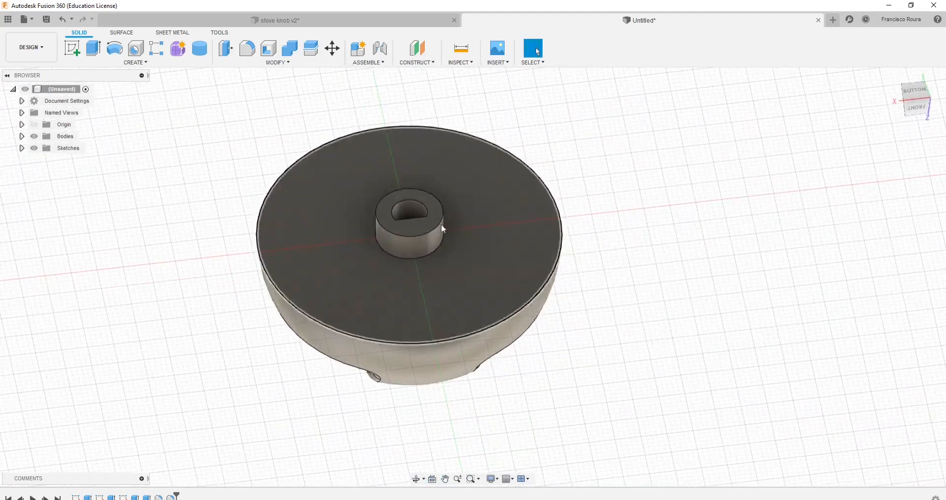
Step: Try to shell the knob inward from its flat underside, testing wall thicknesses of 4 mm and 1 mm
{"action": "left_click", "coordinate": [276, 54]}
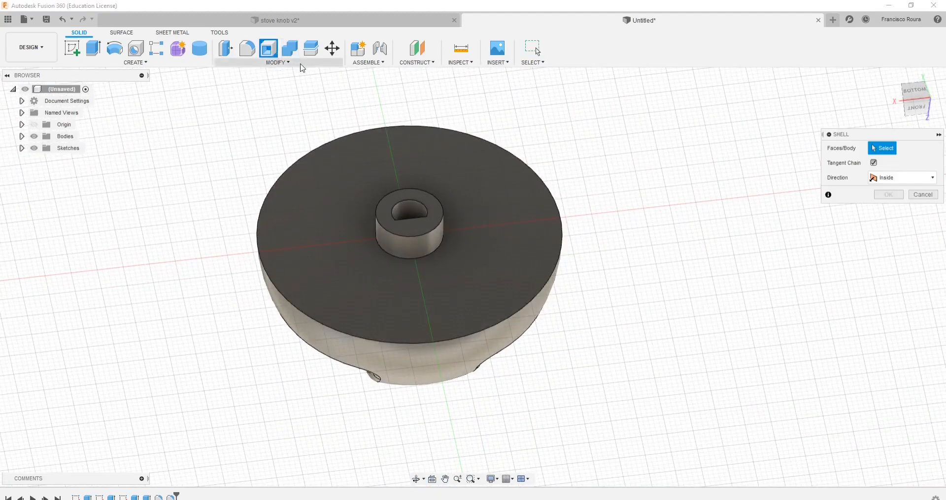
{"action": "middle_click_drag", "start_coordinate": [692, 352], "coordinate": [619, 380], "text": "shift"}
{"action": "left_click", "coordinate": [509, 257]}
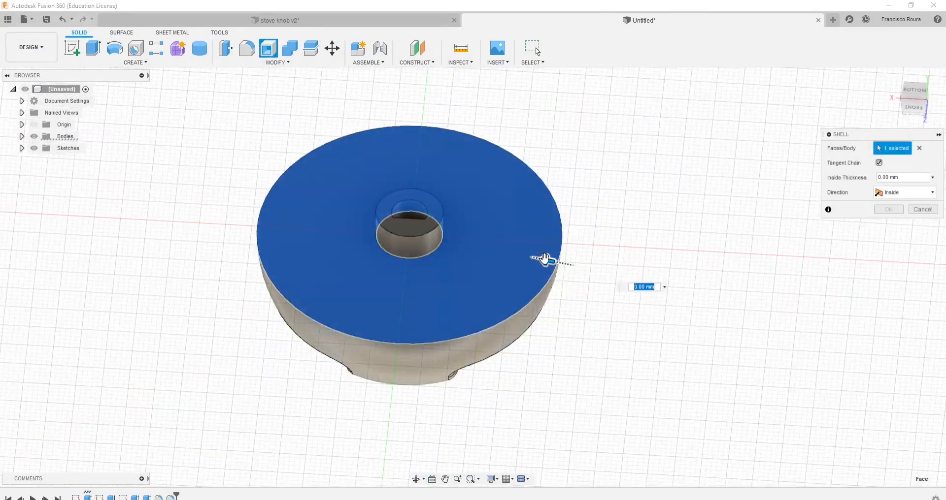
{"action": "left_click_drag", "start_coordinate": [541, 259], "coordinate": [535, 259]}
{"action": "middle_click_drag", "start_coordinate": [591, 329], "coordinate": [593, 352], "text": "shift"}
{"action": "left_click_drag", "start_coordinate": [534, 277], "coordinate": [527, 275]}
{"action": "middle_click_drag", "start_coordinate": [587, 356], "coordinate": [592, 359], "text": "shift"}
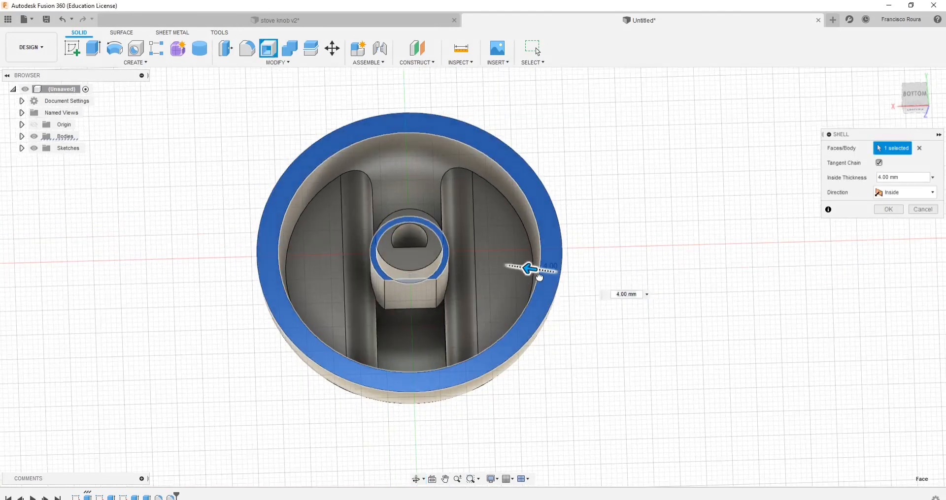
{"action": "left_click_drag", "start_coordinate": [539, 277], "coordinate": [540, 270]}
{"action": "middle_click_drag", "start_coordinate": [576, 361], "coordinate": [545, 283], "text": "shift"}
{"action": "left_click_drag", "start_coordinate": [544, 275], "coordinate": [546, 277]}
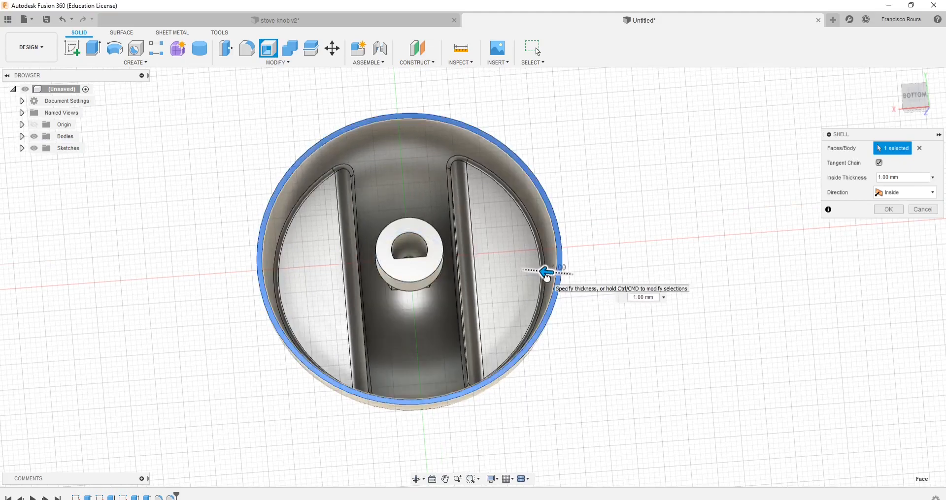
{"action": "scroll", "coordinate": [585, 344], "scroll_direction": "down", "scroll_amount": 2}
{"action": "scroll", "coordinate": [580, 348], "scroll_direction": "up", "scroll_amount": 3}
{"action": "middle_click_drag", "start_coordinate": [587, 386], "coordinate": [590, 351]}
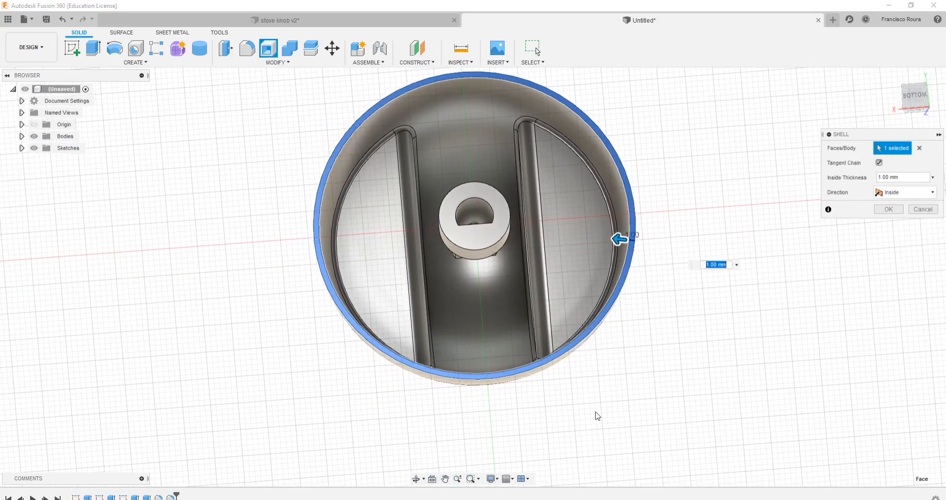
Step: Test the shell with a 4 mm wall thickness again, inspect the hub from inside, and abandon the shell
{"action": "middle_click_drag", "start_coordinate": [595, 413], "coordinate": [600, 384], "text": "shift"}
{"action": "middle_click_drag", "start_coordinate": [482, 239], "coordinate": [581, 147], "text": "shift"}
{"action": "left_click_drag", "start_coordinate": [573, 143], "coordinate": [564, 163]}
{"action": "middle_click_drag", "start_coordinate": [634, 261], "coordinate": [693, 334], "text": "shift"}
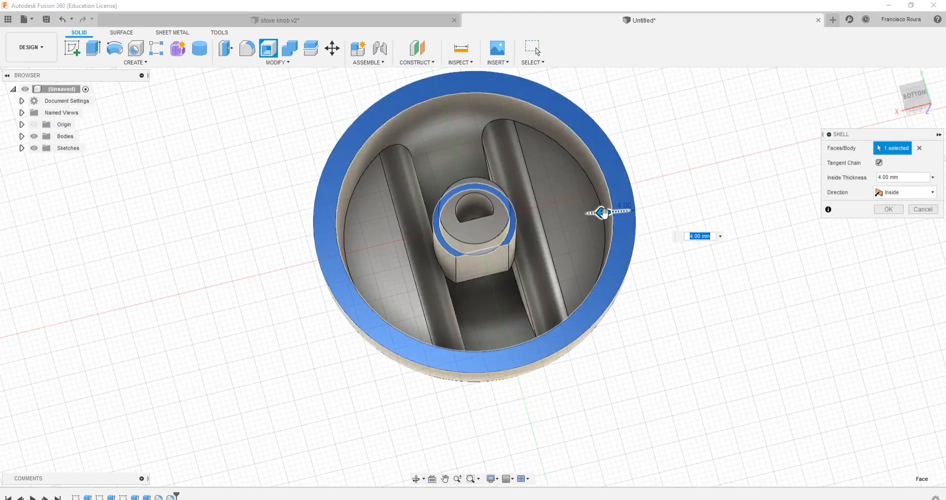
{"action": "mouse_move", "coordinate": [599, 215]}
{"action": "left_mouse_down"}
{"action": "mouse_move", "coordinate": [587, 220]}
{"action": "mouse_move", "coordinate": [597, 247]}
{"action": "mouse_move", "coordinate": [577, 215]}
{"action": "mouse_move", "coordinate": [620, 219]}
{"action": "mouse_move", "coordinate": [608, 222]}
{"action": "left_mouse_up"}
{"action": "middle_click_drag", "start_coordinate": [549, 362], "coordinate": [452, 350], "text": "shift"}
{"action": "left_click", "coordinate": [922, 209]}
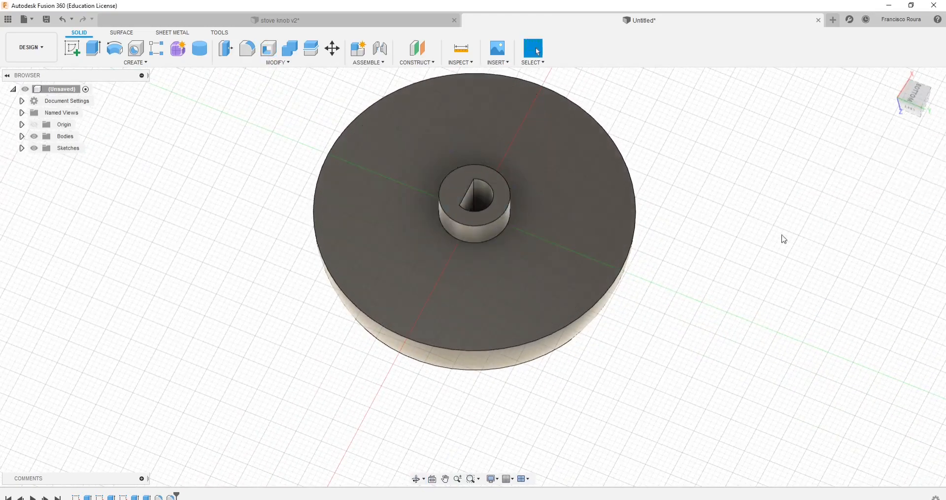
Step: Inspect the shaft hub on the knob's underside and the recesses beside the grip from several angles
{"action": "middle_click_drag", "start_coordinate": [477, 264], "coordinate": [657, 359], "text": "shift"}
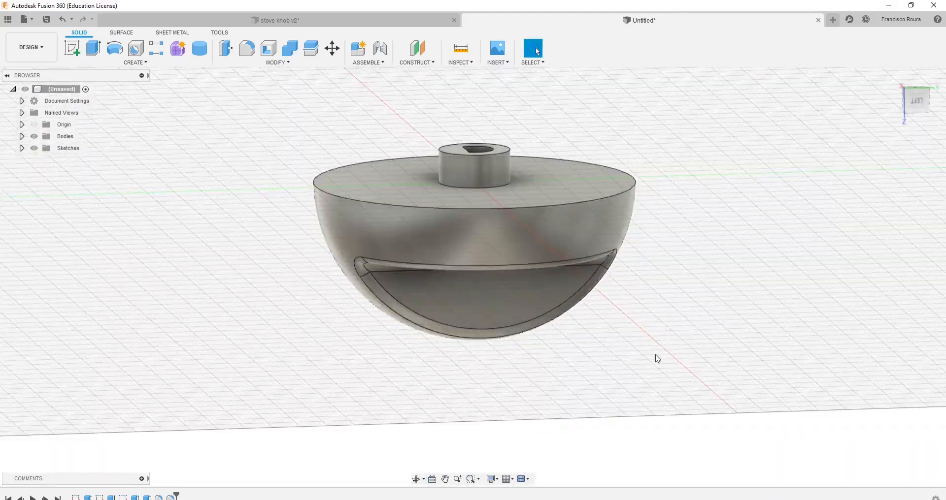
{"action": "middle_click_drag", "start_coordinate": [654, 328], "coordinate": [510, 193], "text": "shift"}
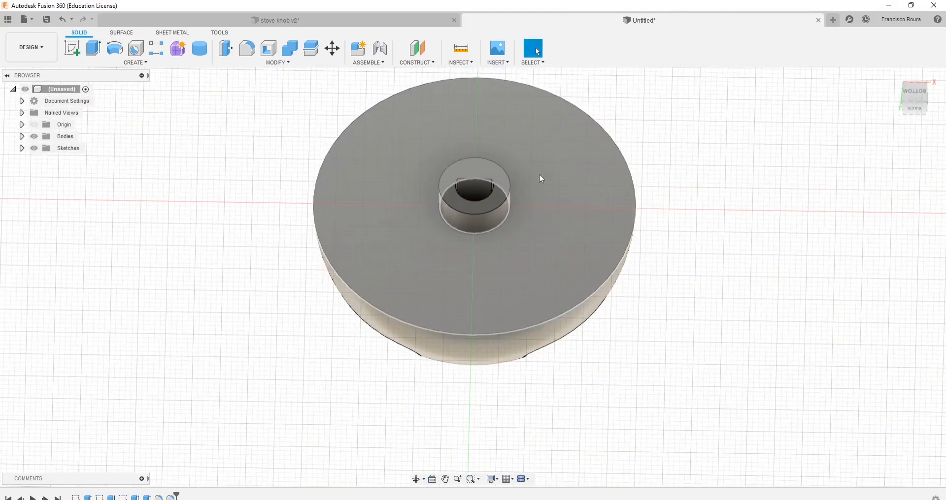
{"action": "middle_click_drag", "start_coordinate": [471, 335], "coordinate": [434, 259], "text": "shift"}
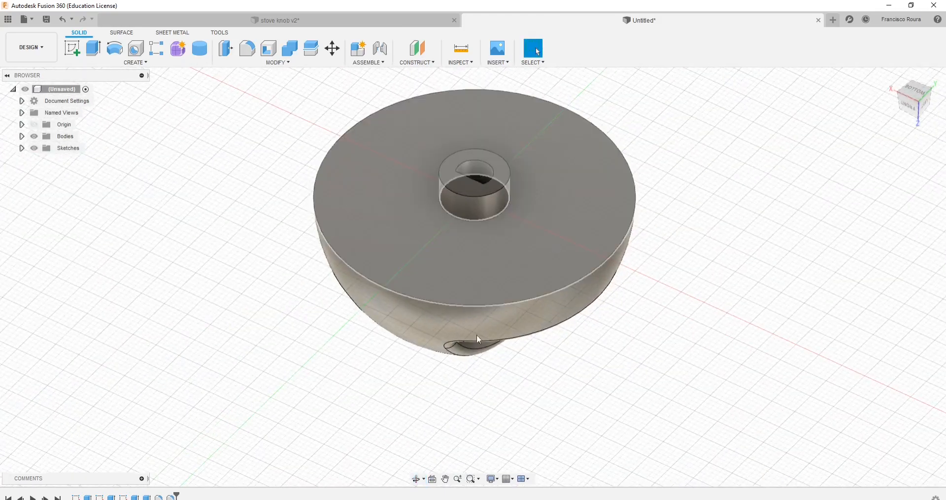
{"action": "middle_click_drag", "start_coordinate": [477, 339], "coordinate": [693, 369], "text": "shift"}
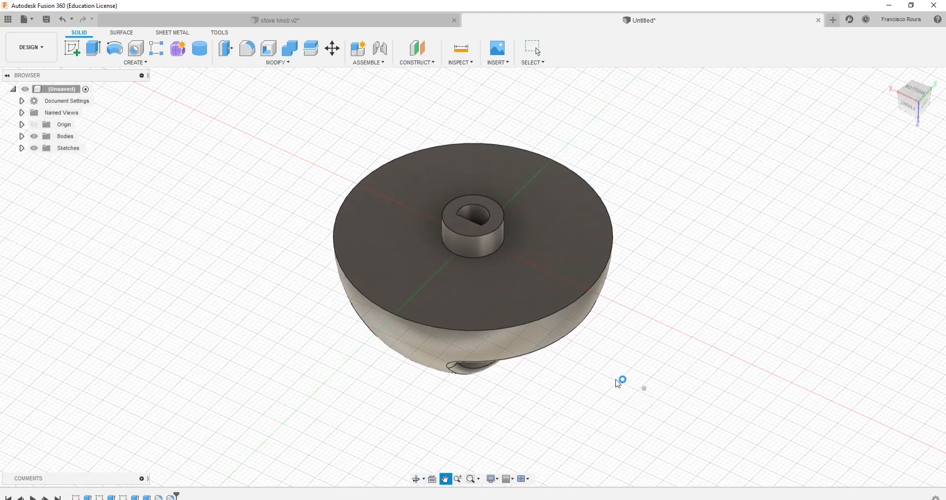
{"action": "scroll", "coordinate": [611, 386], "scroll_direction": "up", "scroll_amount": 4}
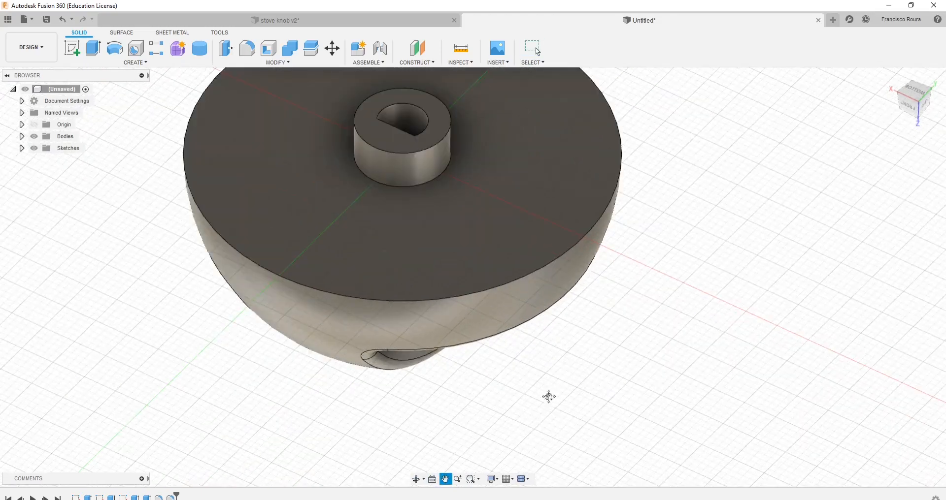
{"action": "middle_click_drag", "start_coordinate": [549, 397], "coordinate": [530, 377], "text": "shift"}
{"action": "right_click", "coordinate": [533, 383]}
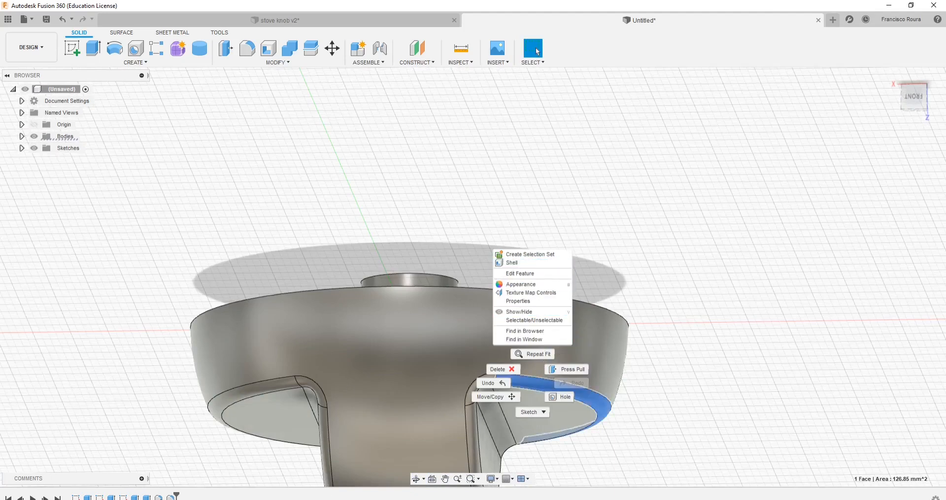
{"action": "key", "text": "Escape"}
{"action": "right_click", "coordinate": [167, 472]}
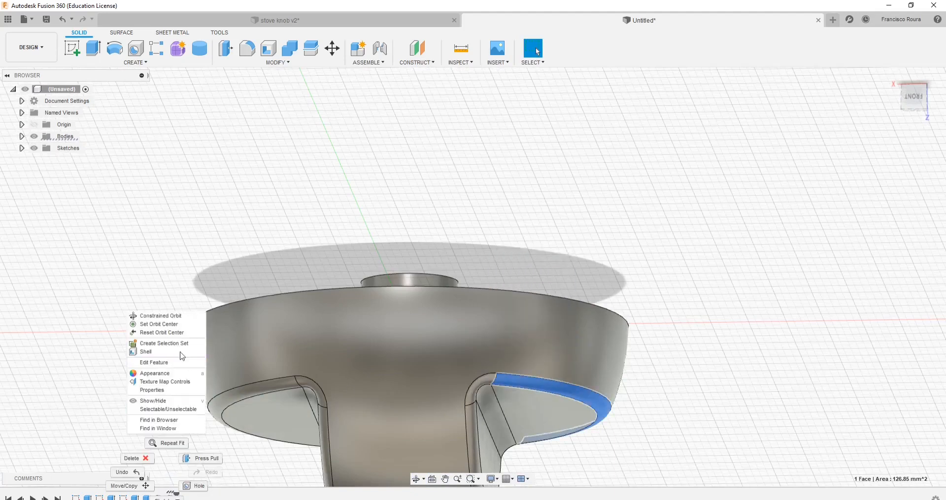
{"action": "key", "text": "Escape"}
{"action": "right_click", "coordinate": [173, 472]}
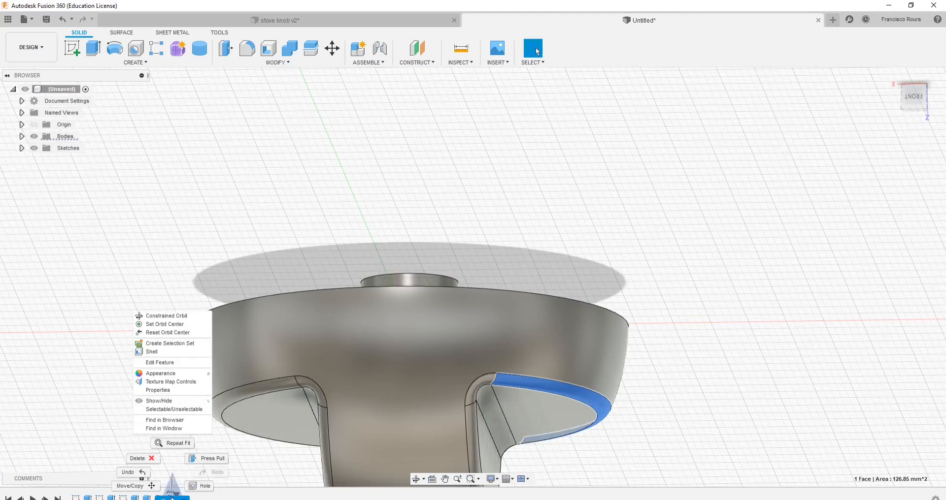
{"action": "left_click", "coordinate": [212, 476]}
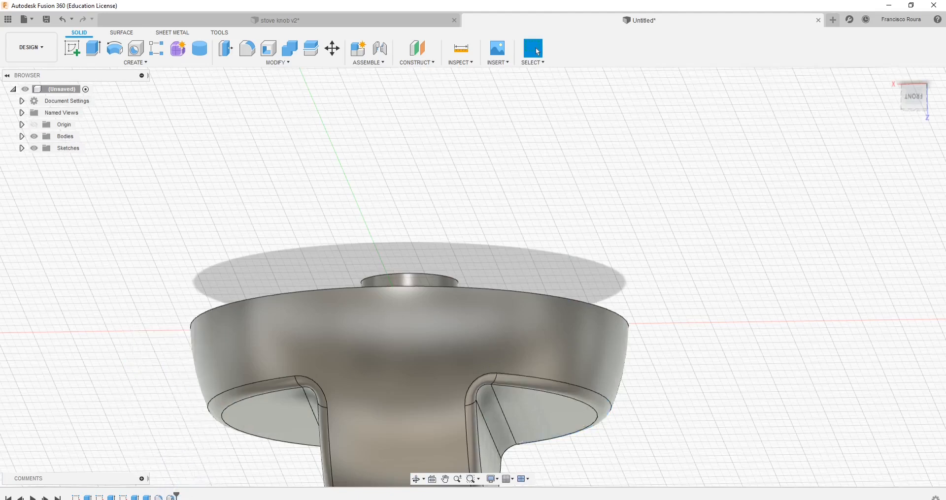
{"action": "right_click", "coordinate": [172, 472]}
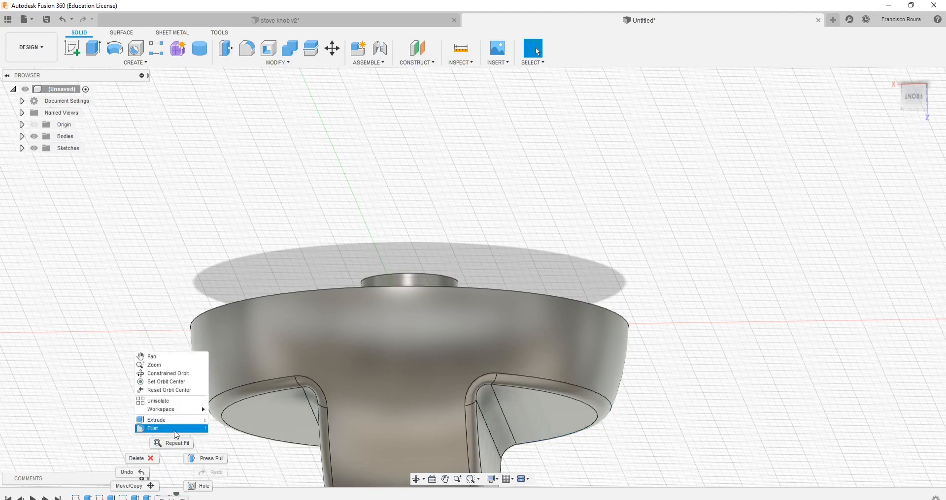
{"action": "left_click", "coordinate": [193, 443]}
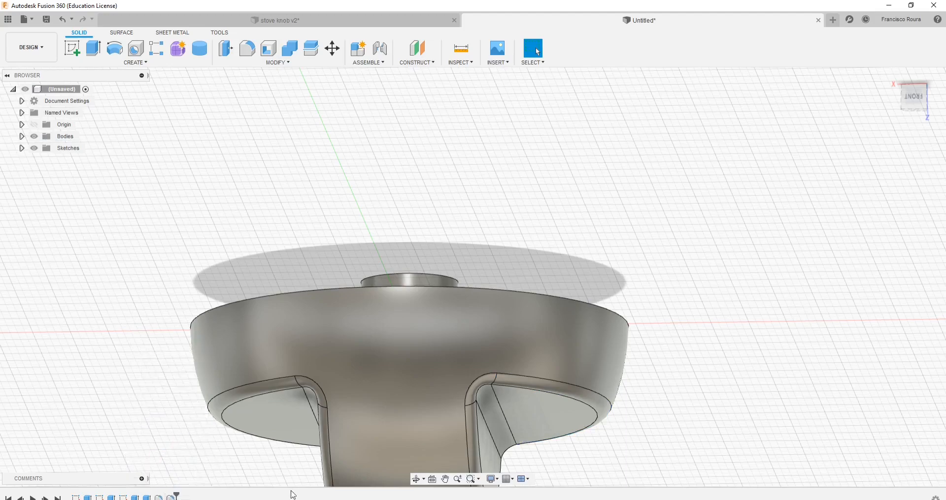
Step: Edit the recess fillet feature to add a second edge set, rounding the shaft hub's base edge with a 1 mm radius
{"action": "scroll", "coordinate": [653, 367], "scroll_direction": "down", "scroll_amount": 4}
{"action": "middle_click_drag", "start_coordinate": [589, 452], "coordinate": [621, 392]}
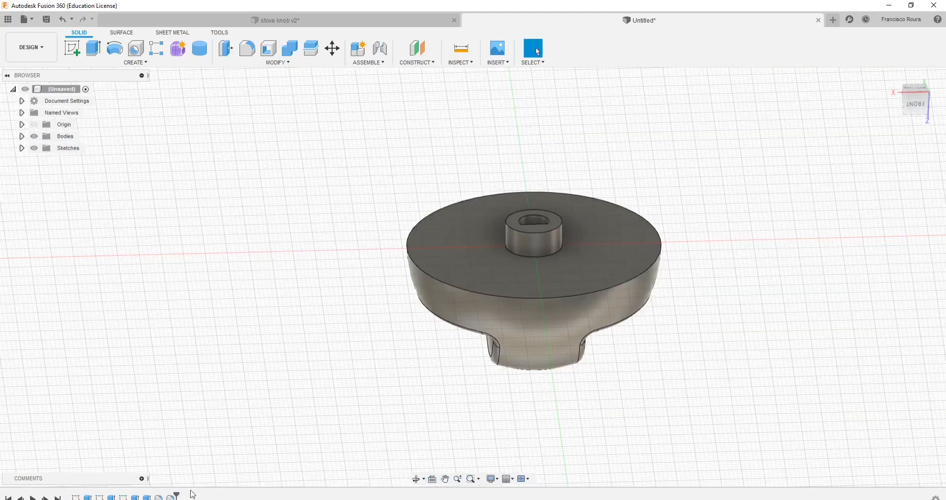
{"action": "right_click", "coordinate": [171, 497]}
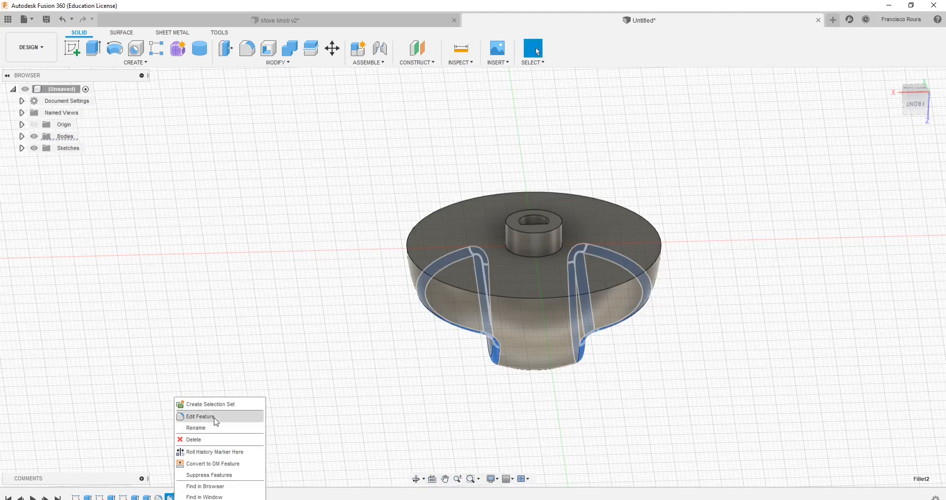
{"action": "left_click", "coordinate": [215, 417]}
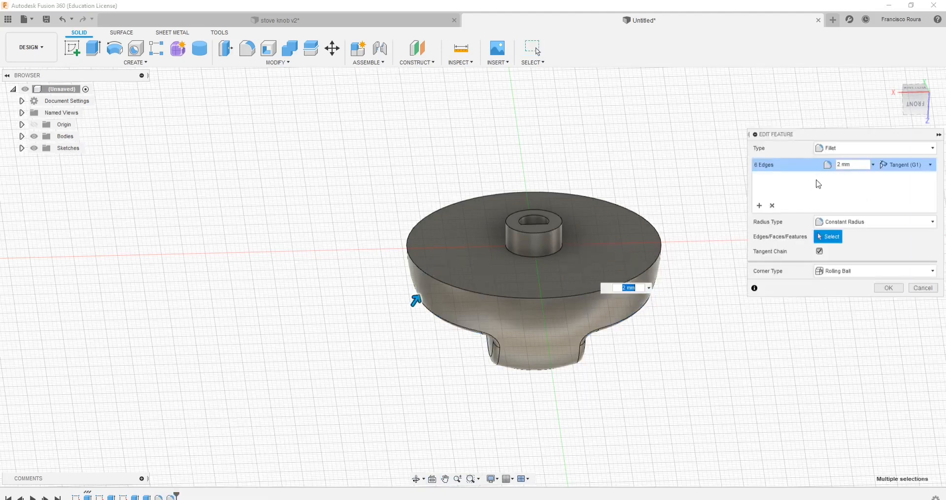
{"action": "left_click", "coordinate": [761, 206]}
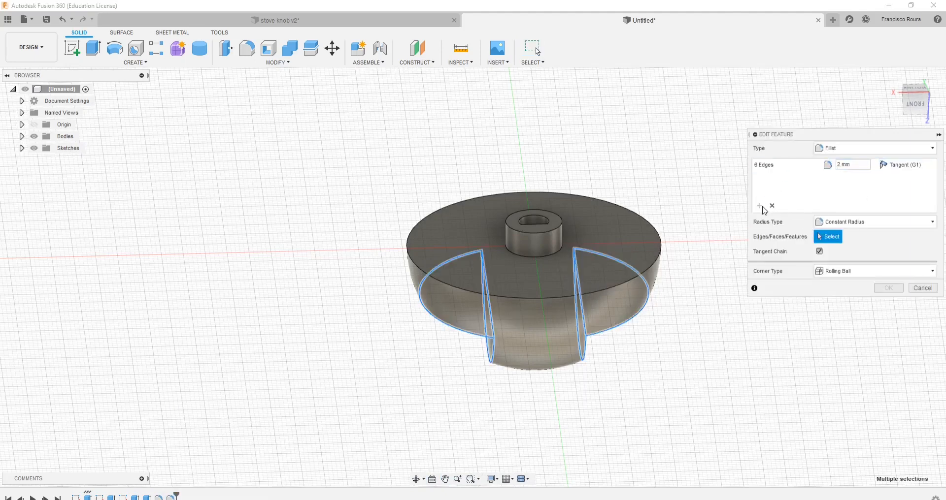
{"action": "left_click", "coordinate": [554, 254]}
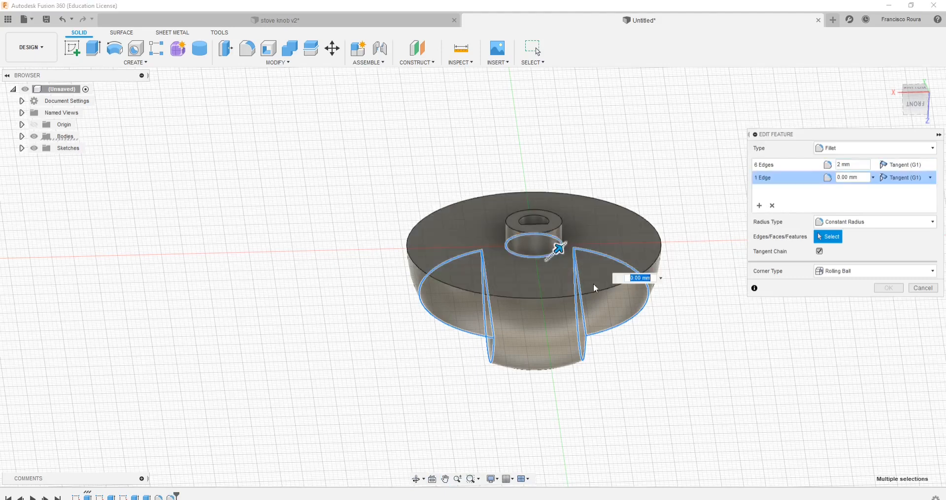
{"action": "left_click", "coordinate": [859, 177]}
{"action": "type", "text": "1"}
{"action": "key", "text": "Return"}
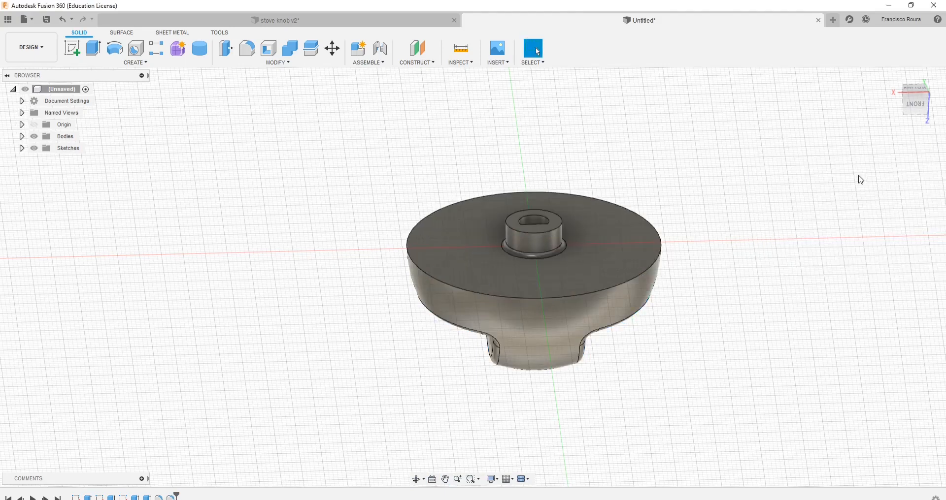
Step: Inspect the knob in wireframe from several sides and set the visual style to Shaded with Hidden Edges
{"action": "middle_click_drag", "start_coordinate": [689, 313], "coordinate": [416, 477], "text": "shift"}
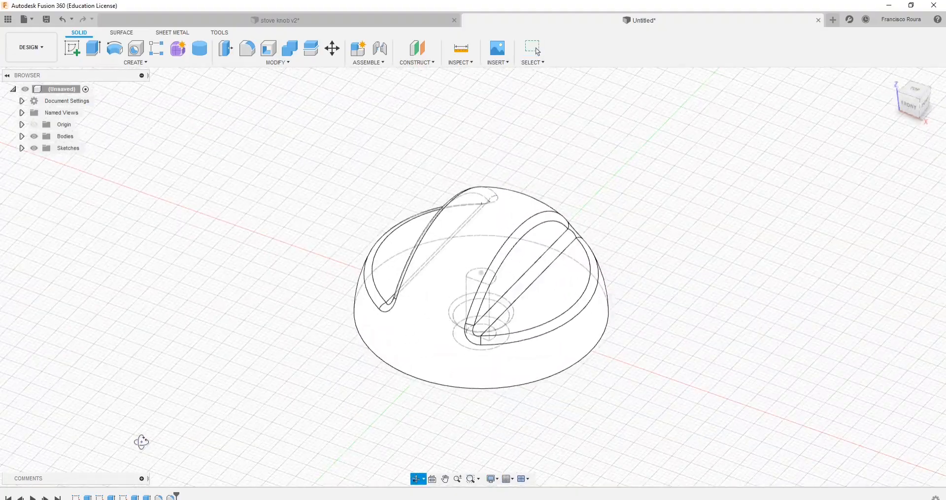
{"action": "left_click_drag", "start_coordinate": [141, 442], "coordinate": [340, 436]}
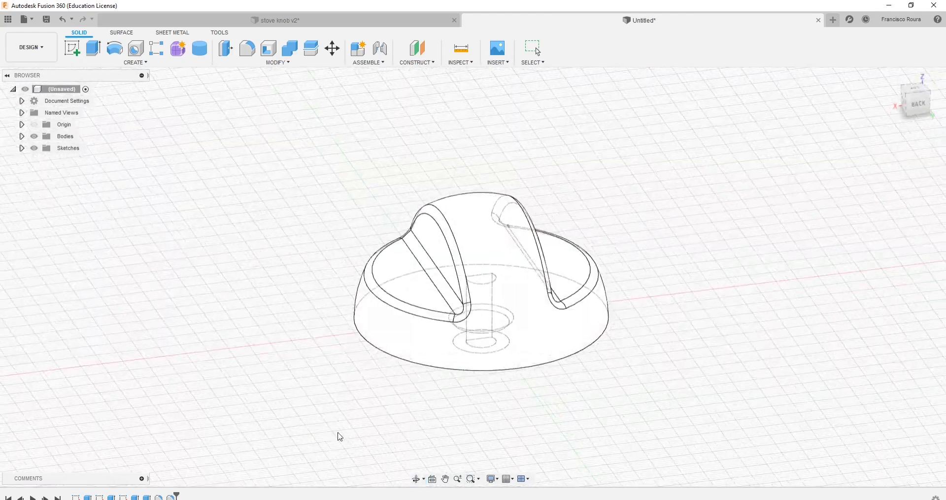
{"action": "left_click", "coordinate": [497, 481]}
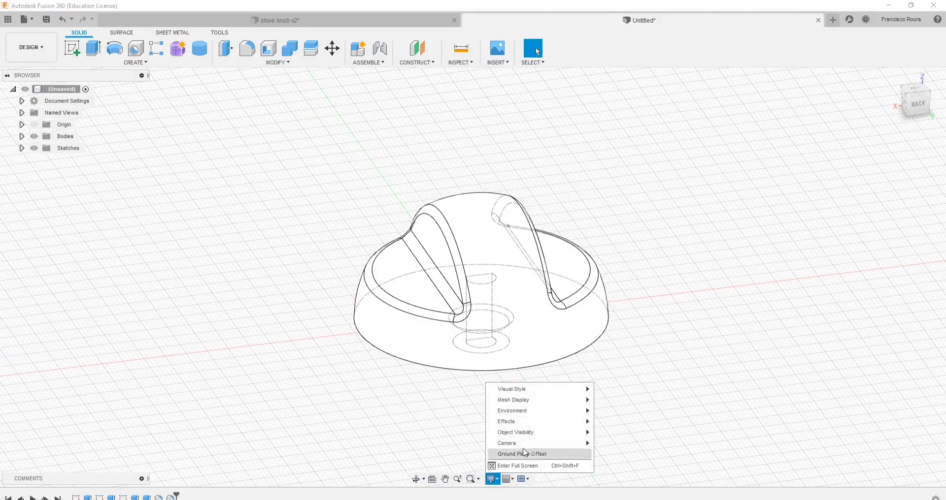
{"action": "mouse_move", "coordinate": [542, 390]}
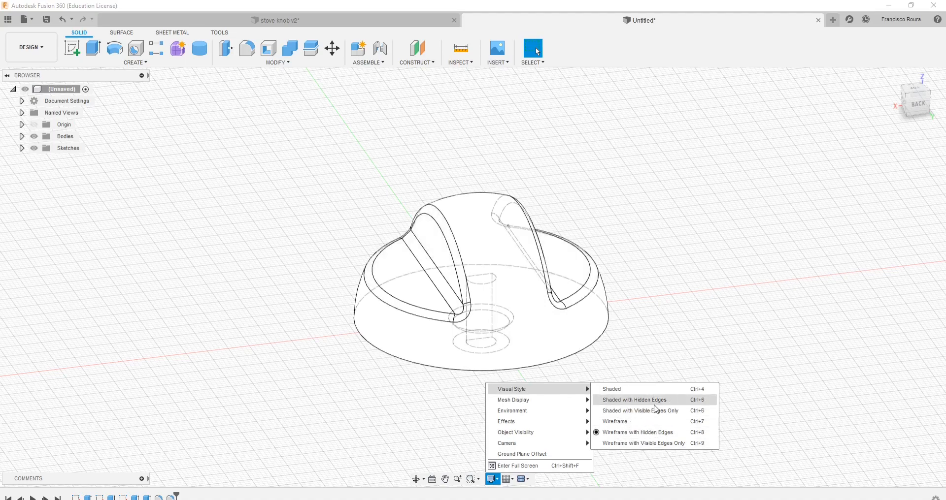
{"action": "left_click", "coordinate": [623, 405]}
{"action": "left_click", "coordinate": [668, 403]}
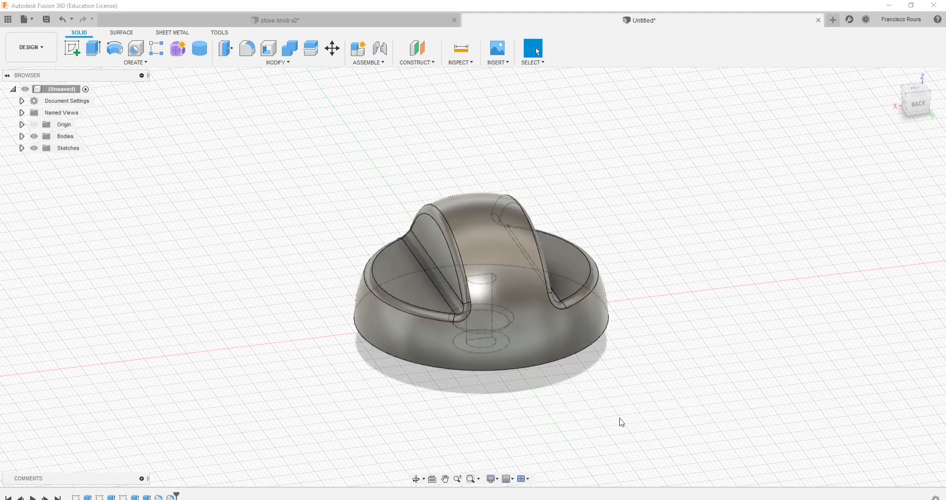
Step: Set the visual style to Shaded and inspect the knob's grip and recesses without edge lines
{"action": "middle_click_drag", "start_coordinate": [605, 424], "coordinate": [601, 416], "text": "shift"}
{"action": "left_click", "coordinate": [497, 479]}
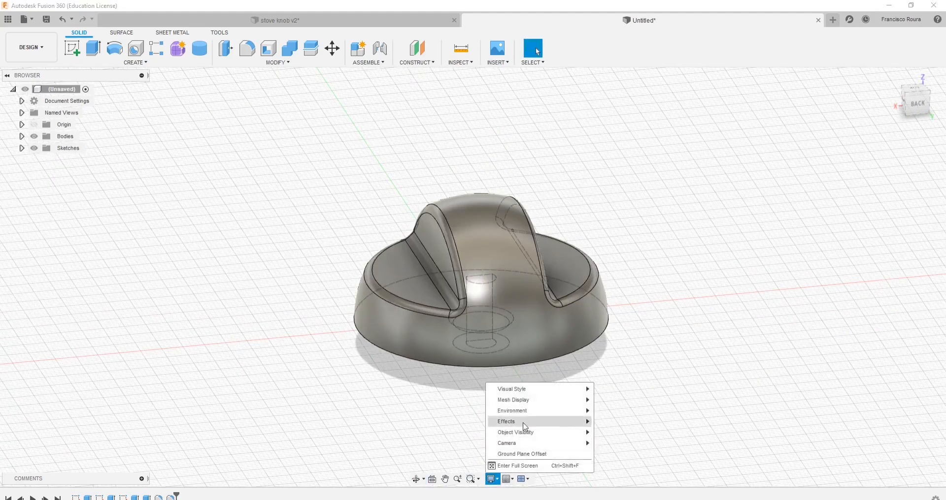
{"action": "mouse_move", "coordinate": [577, 390]}
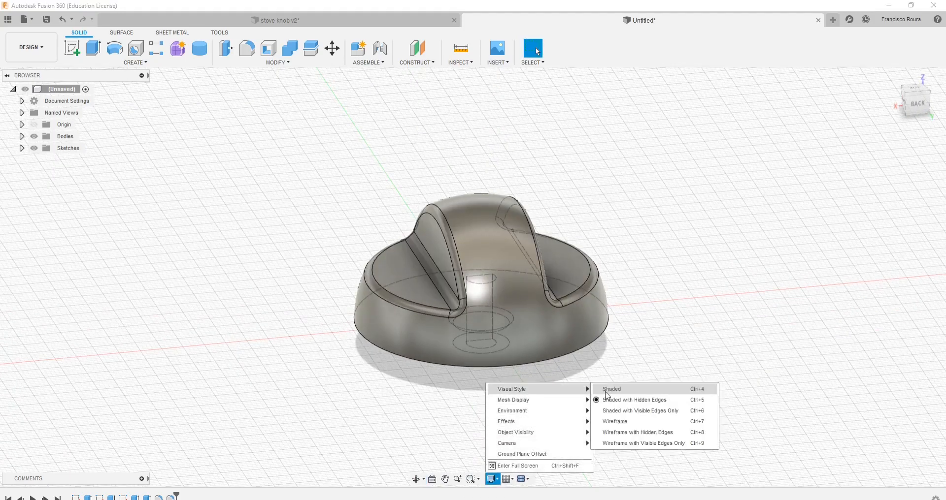
{"action": "left_click", "coordinate": [609, 392]}
{"action": "mouse_move", "coordinate": [545, 392]}
{"action": "middle_mouse_down", "text": "shift"}
{"action": "mouse_move", "coordinate": [593, 438]}
{"action": "mouse_move", "coordinate": [655, 397]}
{"action": "mouse_move", "coordinate": [711, 401]}
{"action": "mouse_move", "coordinate": [591, 365]}
{"action": "middle_mouse_up", "text": "shift"}
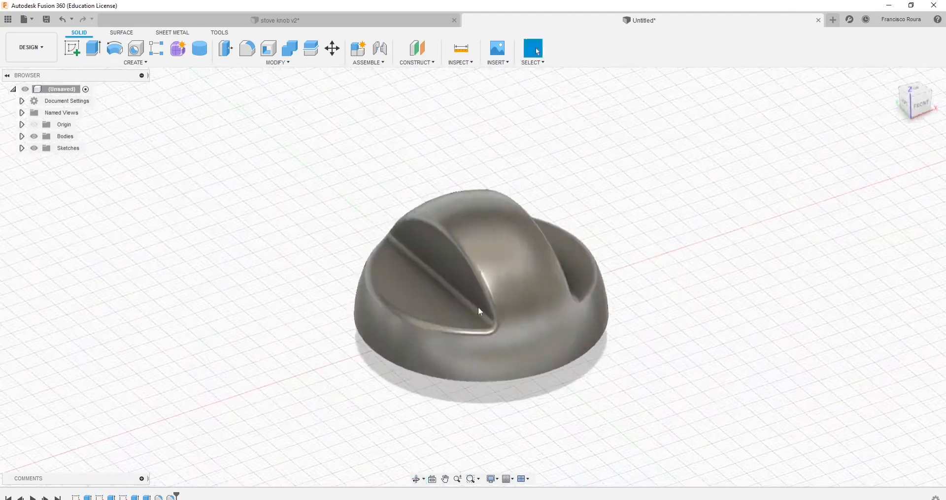
{"action": "middle_click_drag", "start_coordinate": [439, 223], "coordinate": [640, 453], "text": "shift"}
Step: Set the visual style to Shaded with Visible Edges Only and view one of the filleted recesses
{"action": "left_click", "coordinate": [497, 480]}
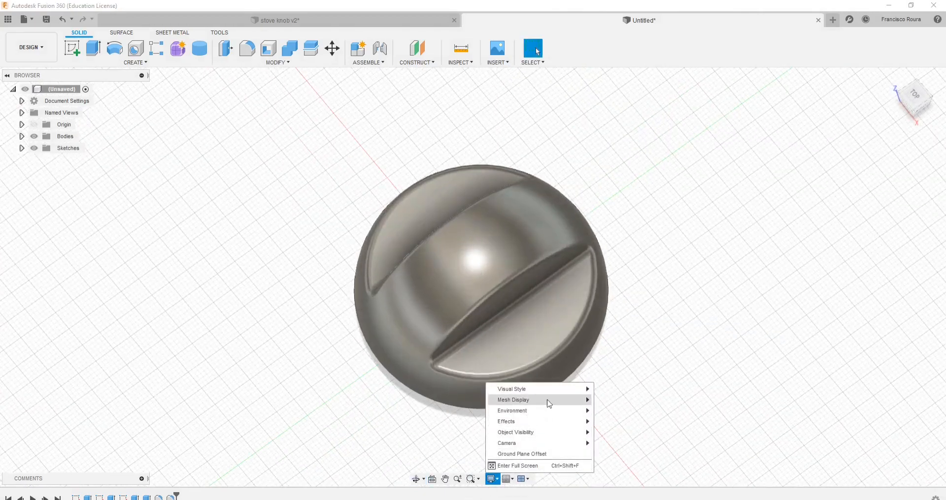
{"action": "mouse_move", "coordinate": [572, 390]}
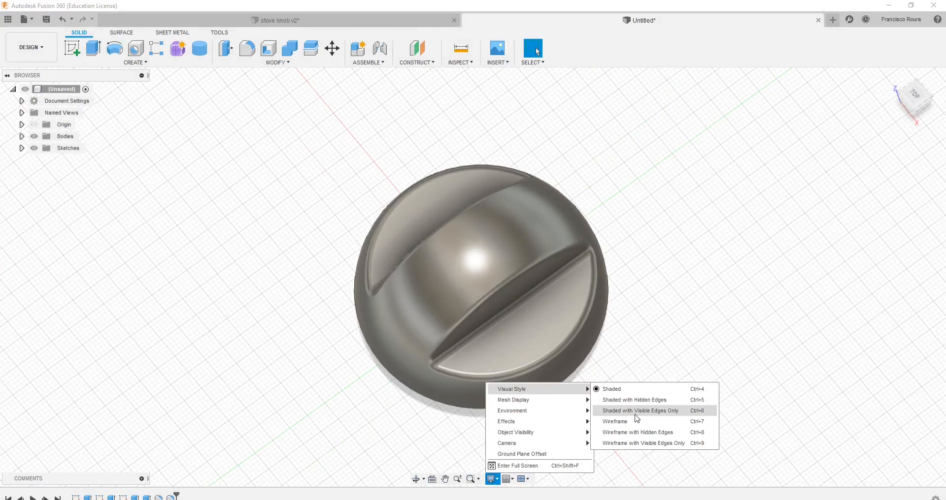
{"action": "left_click", "coordinate": [673, 414]}
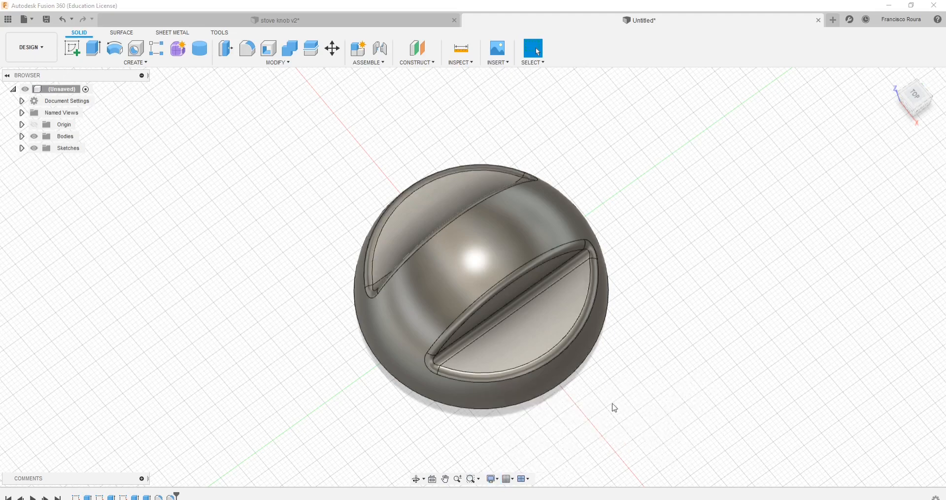
{"action": "mouse_move", "coordinate": [612, 408]}
{"action": "middle_mouse_down", "text": "shift"}
{"action": "mouse_move", "coordinate": [607, 382]}
{"action": "mouse_move", "coordinate": [725, 330]}
{"action": "mouse_move", "coordinate": [670, 370]}
{"action": "mouse_move", "coordinate": [551, 382]}
{"action": "mouse_move", "coordinate": [517, 429]}
{"action": "middle_mouse_up", "text": "shift"}
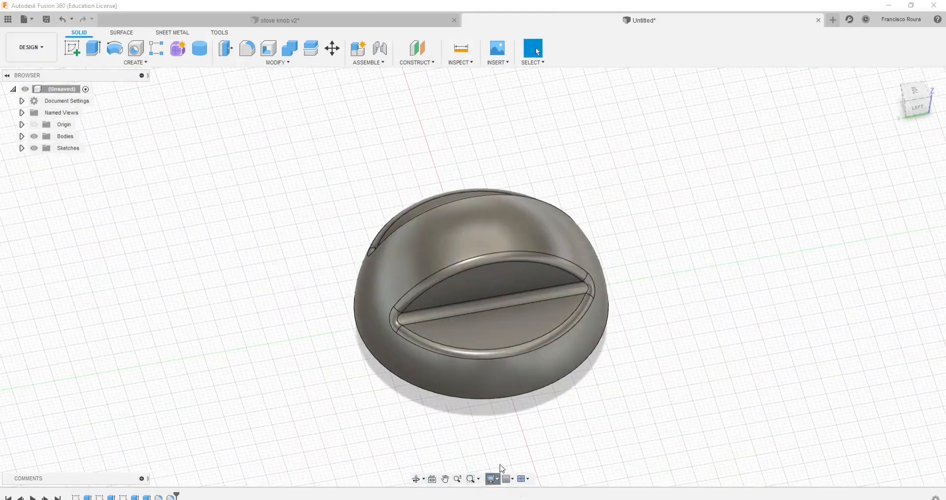
Step: View the knob in the Wireframe with Hidden Edges style, followed by Wireframe with Visible Edges Only
{"action": "left_click", "coordinate": [493, 480]}
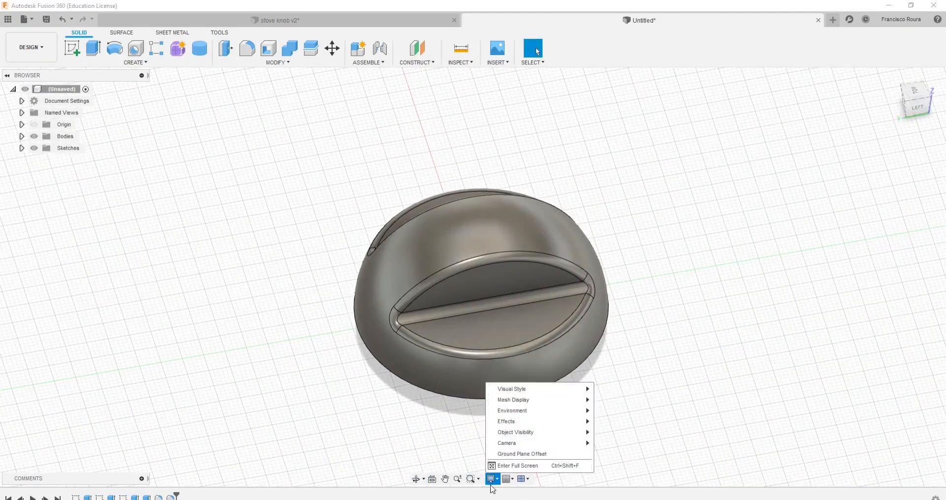
{"action": "mouse_move", "coordinate": [526, 392]}
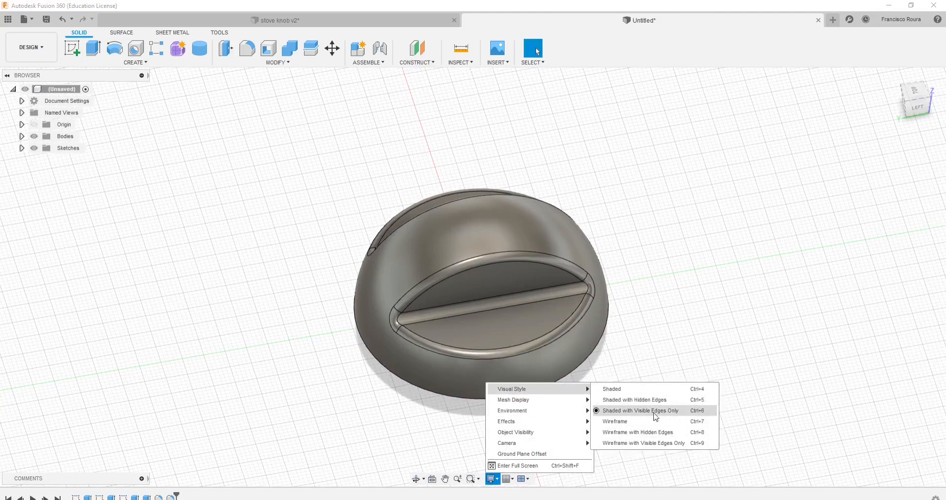
{"action": "left_click", "coordinate": [634, 436]}
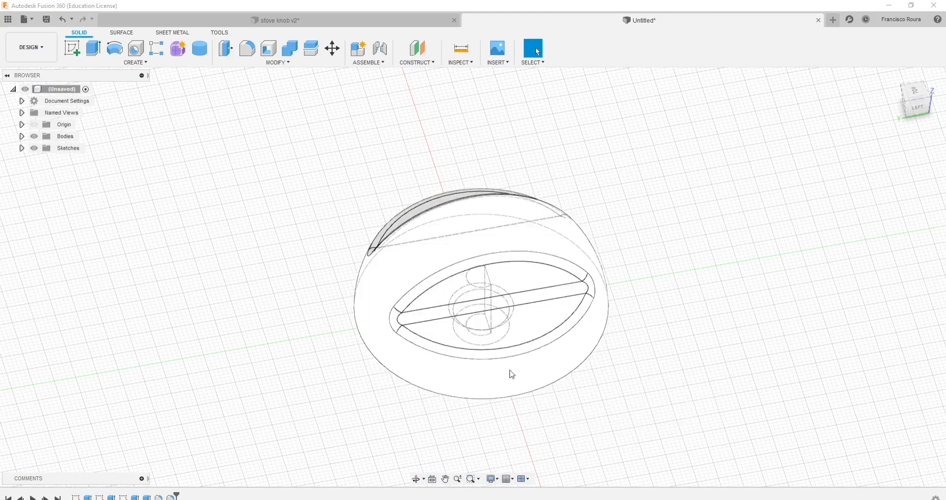
{"action": "left_click", "coordinate": [493, 479]}
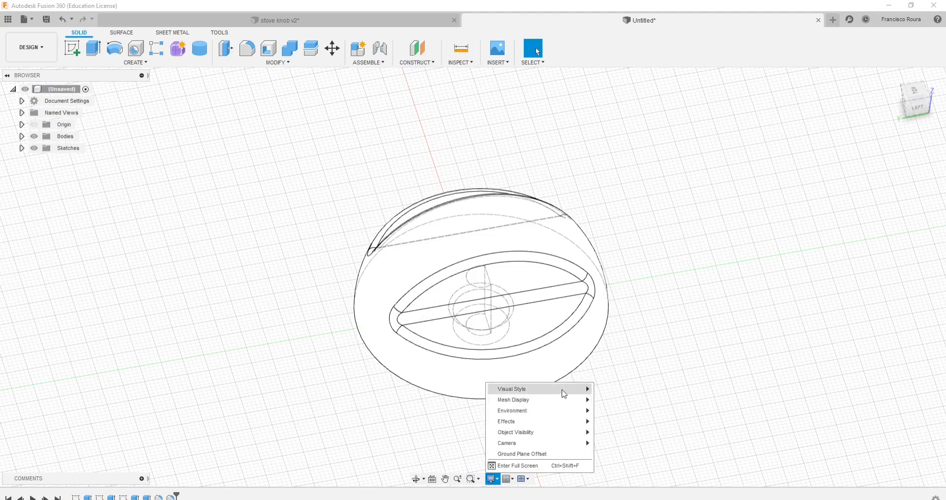
{"action": "left_click", "coordinate": [618, 444]}
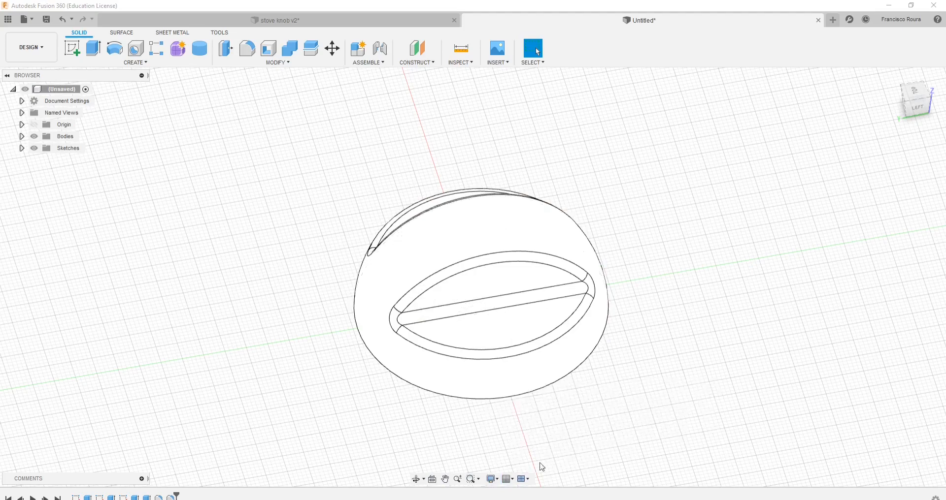
Step: Compare the knob in the Shaded with Hidden Edges style and the plain Shaded style
{"action": "left_click", "coordinate": [492, 479]}
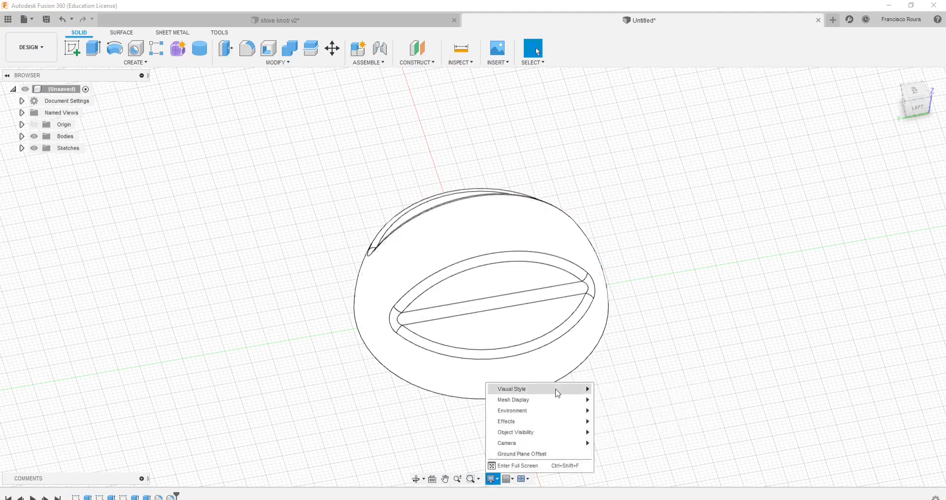
{"action": "mouse_move", "coordinate": [557, 393]}
{"action": "left_click", "coordinate": [613, 399]}
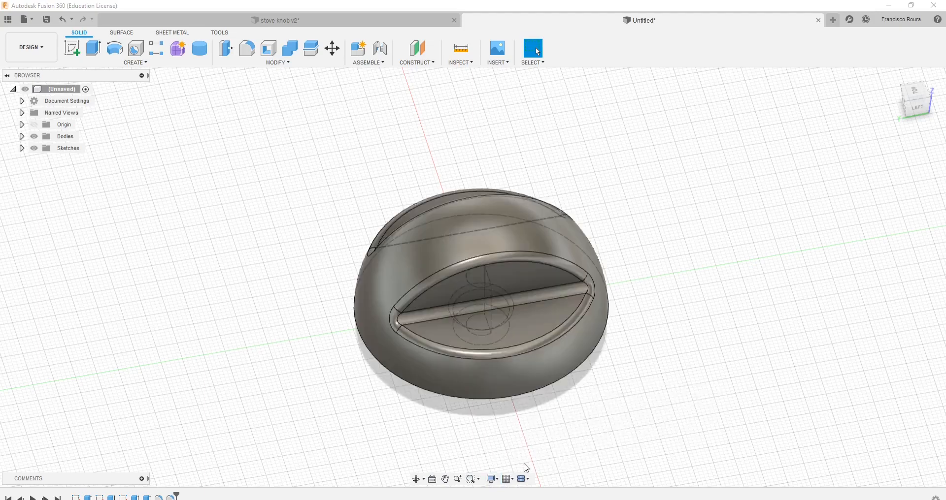
{"action": "left_click", "coordinate": [492, 479]}
{"action": "mouse_move", "coordinate": [557, 390]}
{"action": "left_click", "coordinate": [613, 391]}
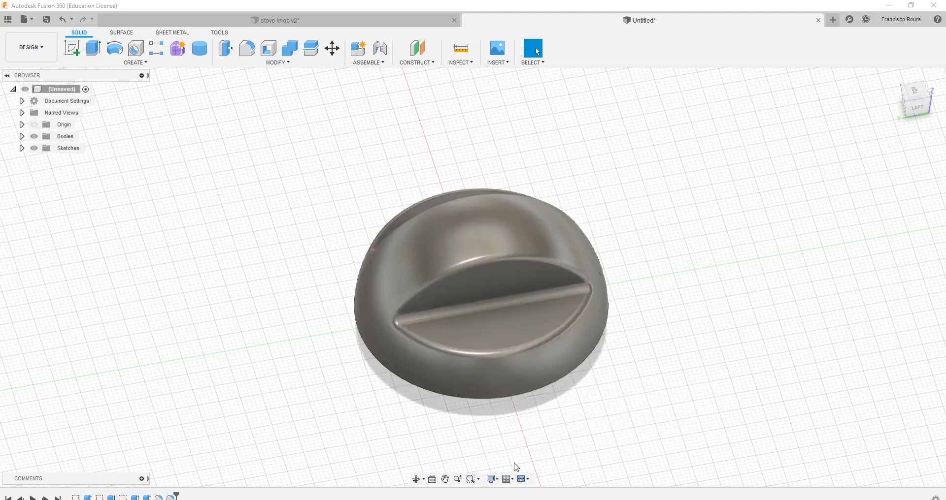
Step: Set the visual style to Shaded with Visible Edges Only and inspect the finished knob from several sides
{"action": "left_click", "coordinate": [498, 482]}
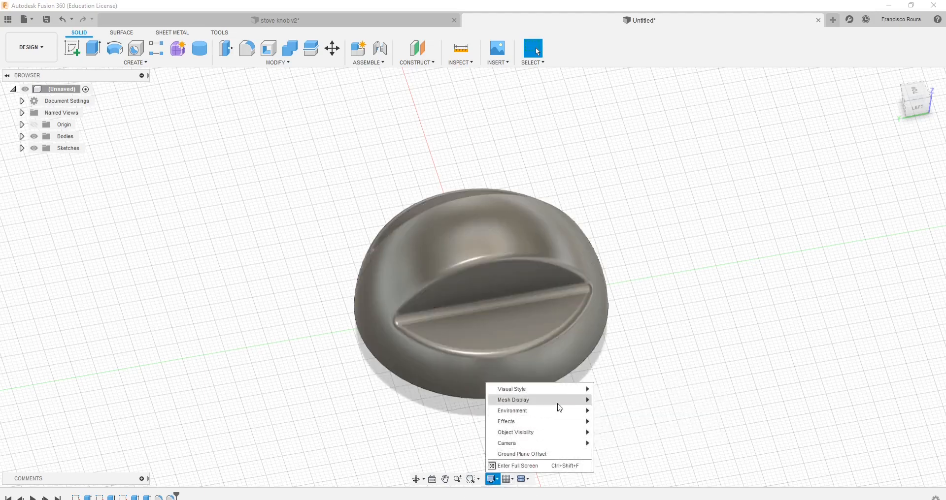
{"action": "mouse_move", "coordinate": [556, 389]}
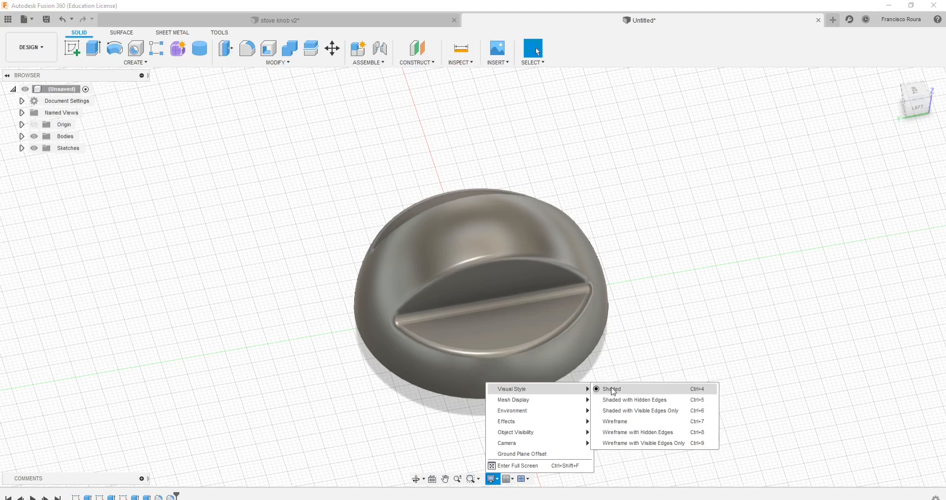
{"action": "left_click", "coordinate": [617, 411]}
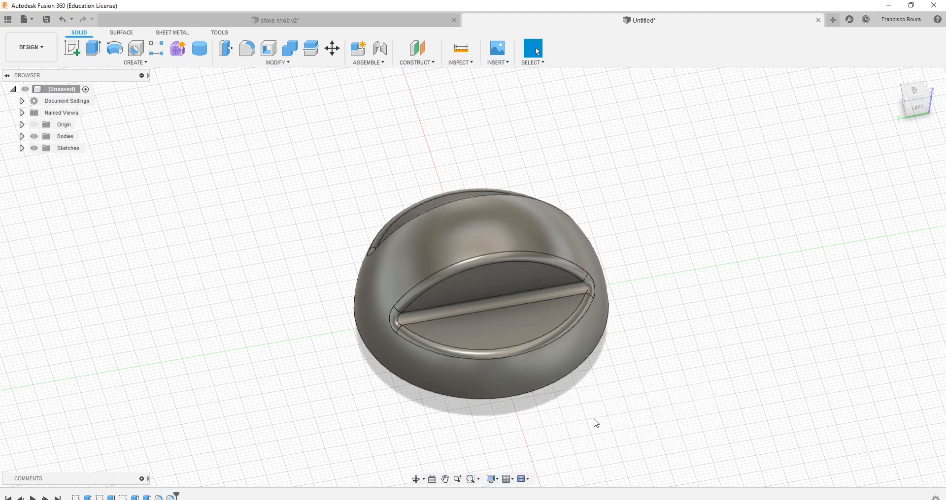
{"action": "left_click_drag", "start_coordinate": [585, 427], "coordinate": [590, 406]}
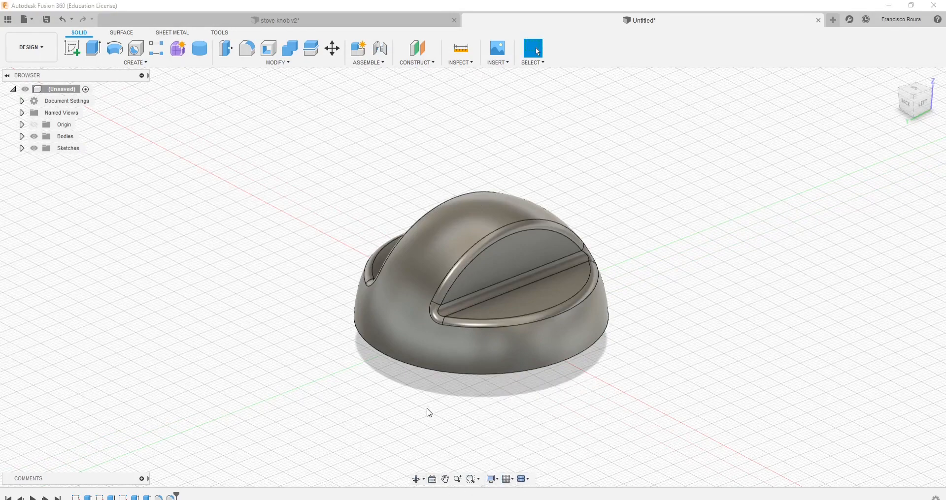
{"action": "middle_click_drag", "start_coordinate": [429, 413], "coordinate": [463, 418], "text": "shift"}
{"action": "middle_click_drag", "start_coordinate": [553, 297], "coordinate": [661, 404], "text": "shift"}
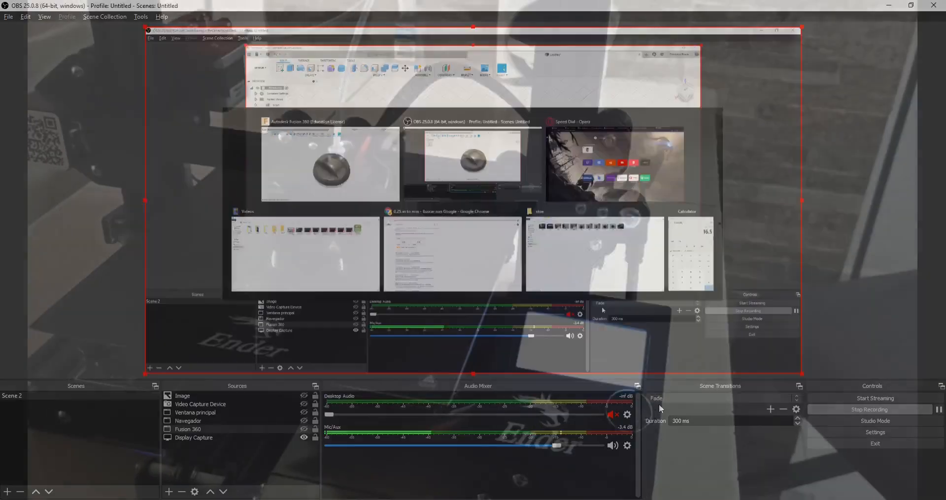